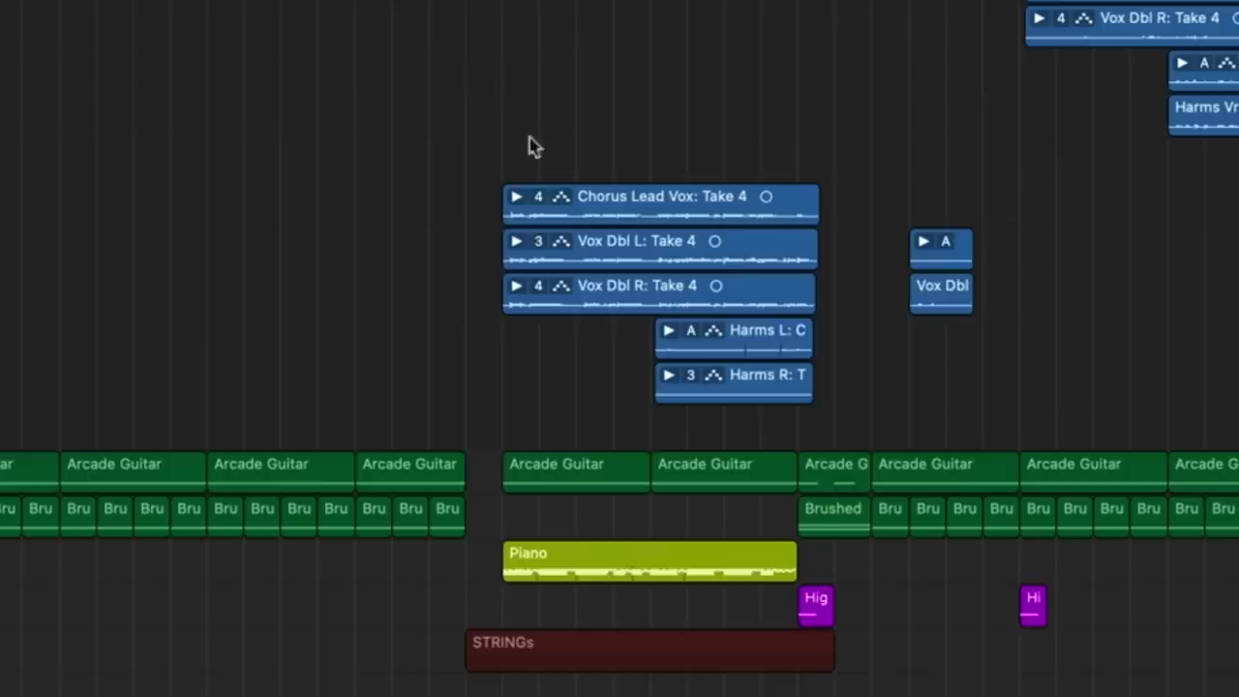
# Zoom the Tracks area in on the stacked chorus vocal takes from bar 17 to about 26.
pyautogui.press('z')
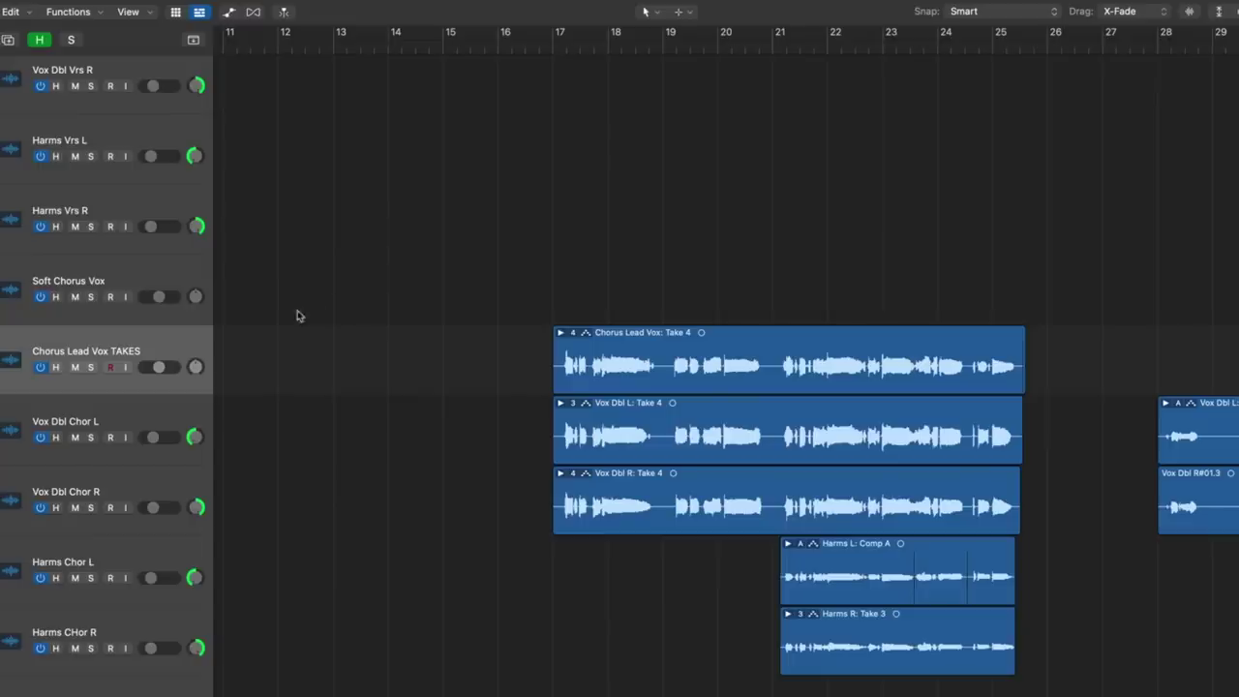
# Show Track Alternatives in the track headers for Chorus Lead Vox.
pyautogui.rightClick(178, 348)
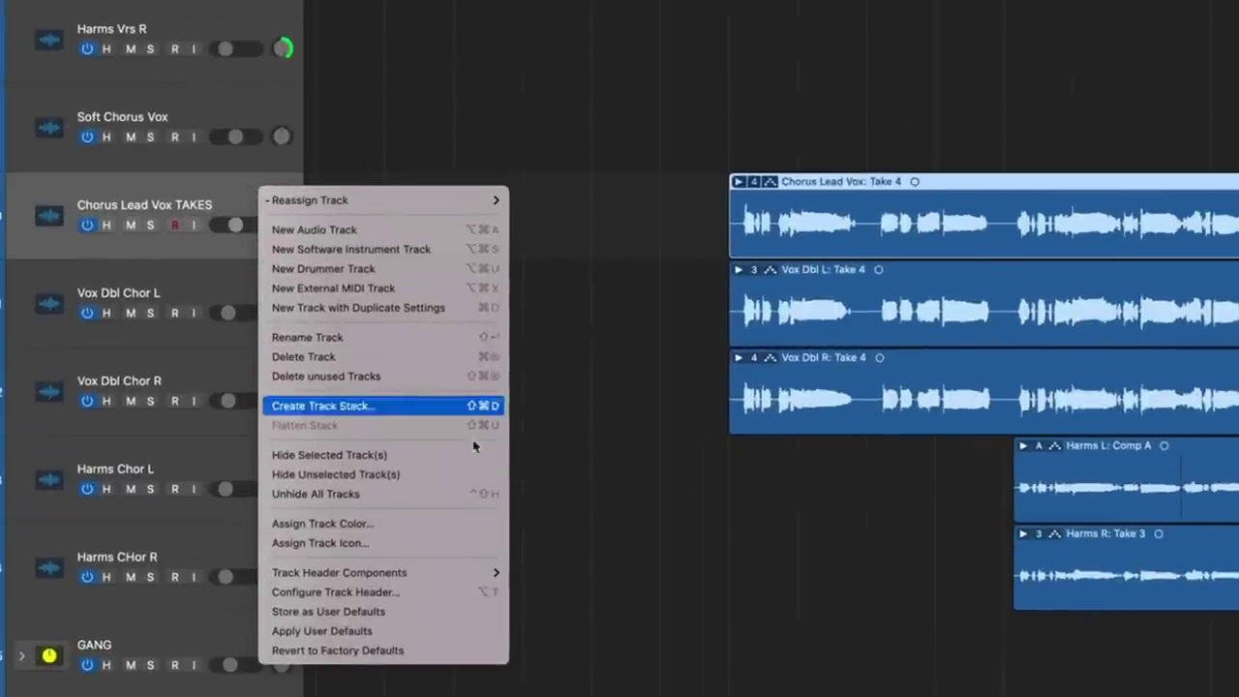
pyautogui.moveTo(433, 574)
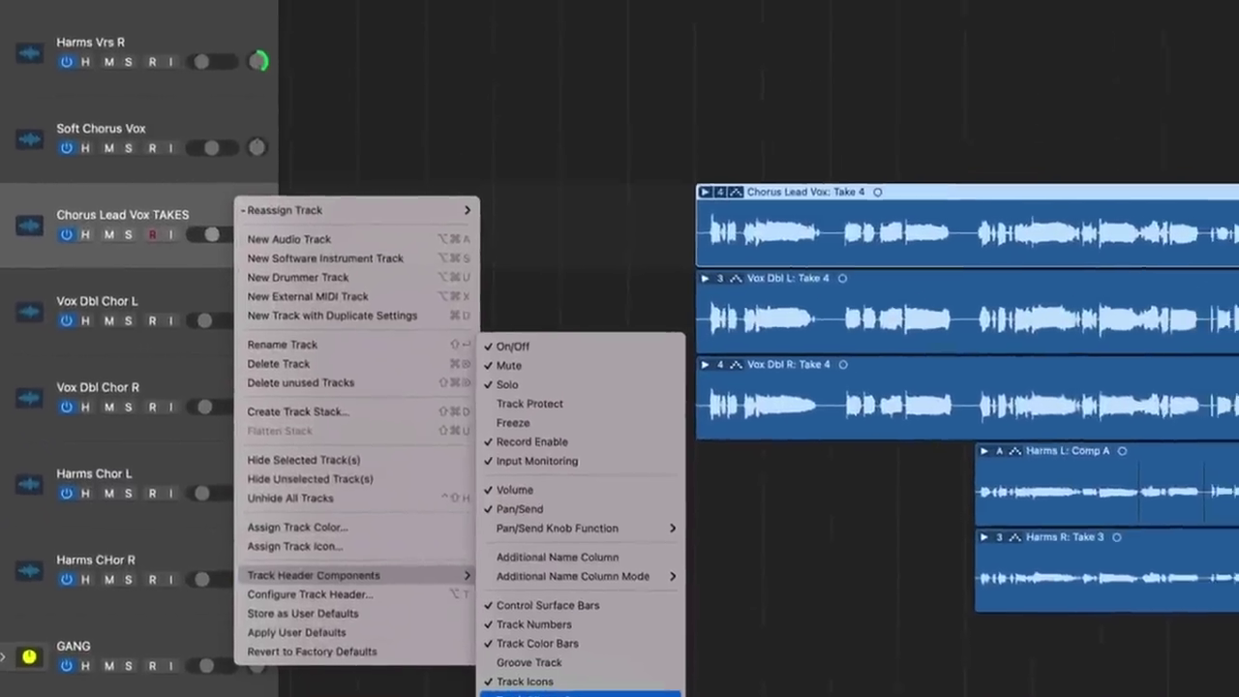
pyautogui.click(585, 677)
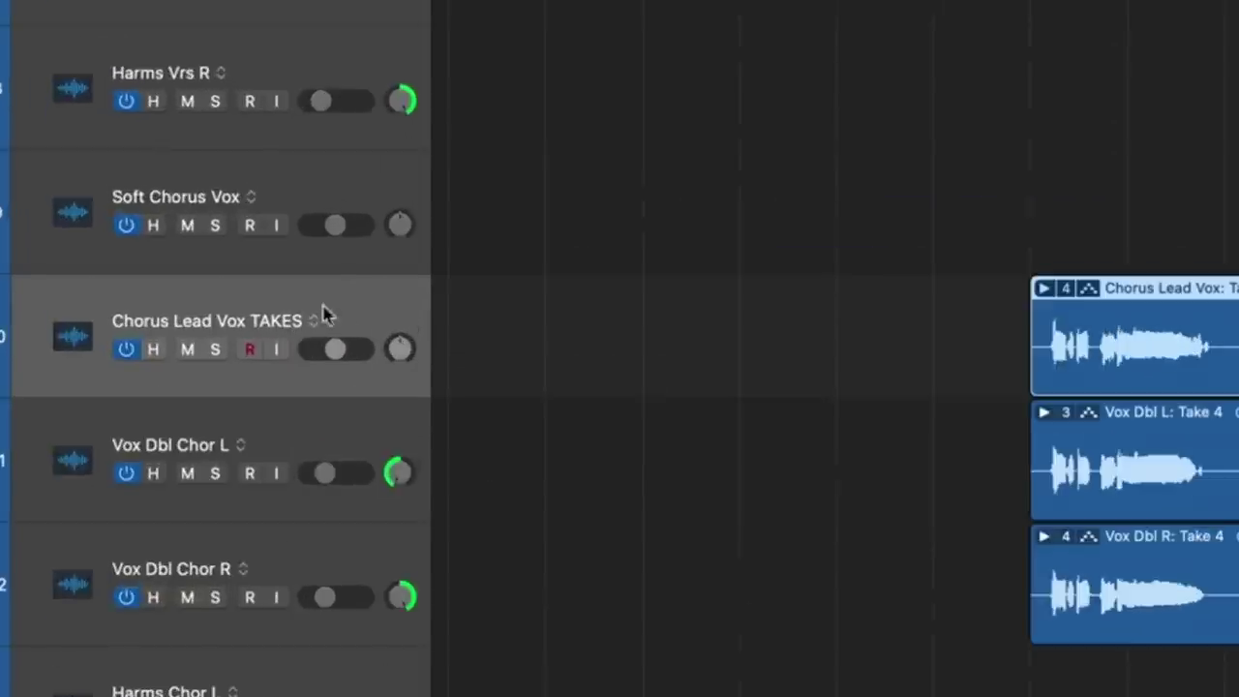
# Duplicate the Chorus Lead Vox track alternative, then return to alternative A.
pyautogui.click(318, 327)
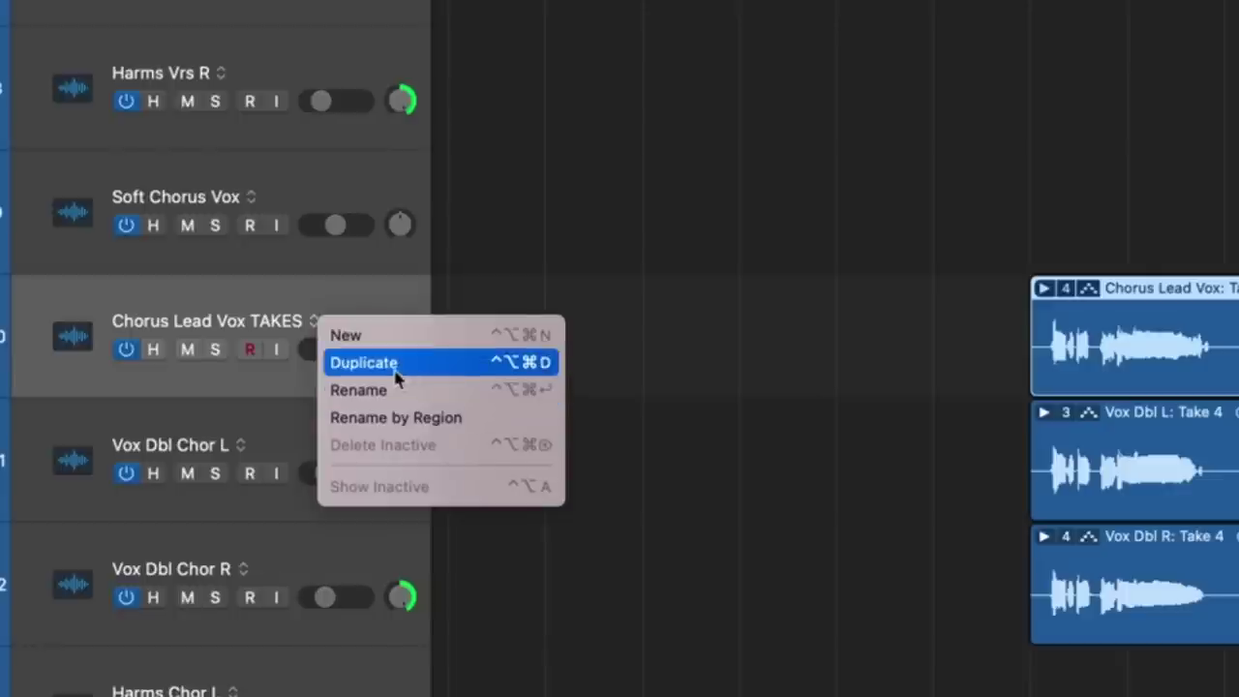
pyautogui.click(364, 362)
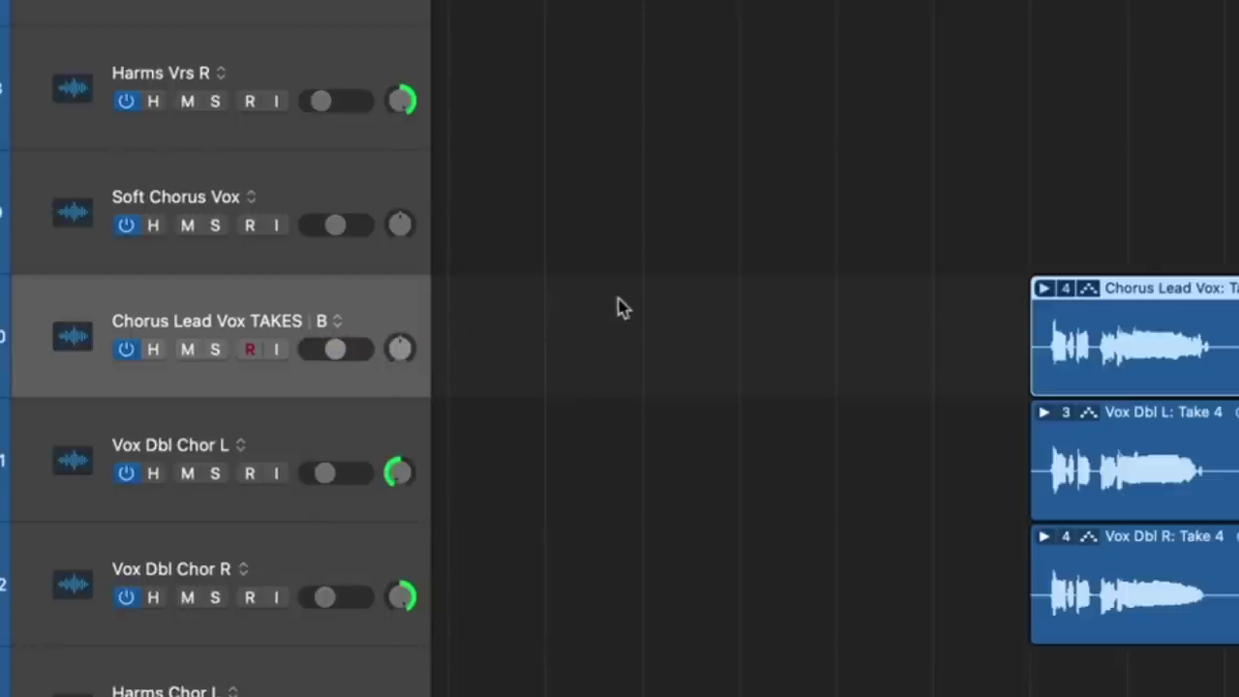
pyautogui.click(355, 320)
pyautogui.click(385, 359)
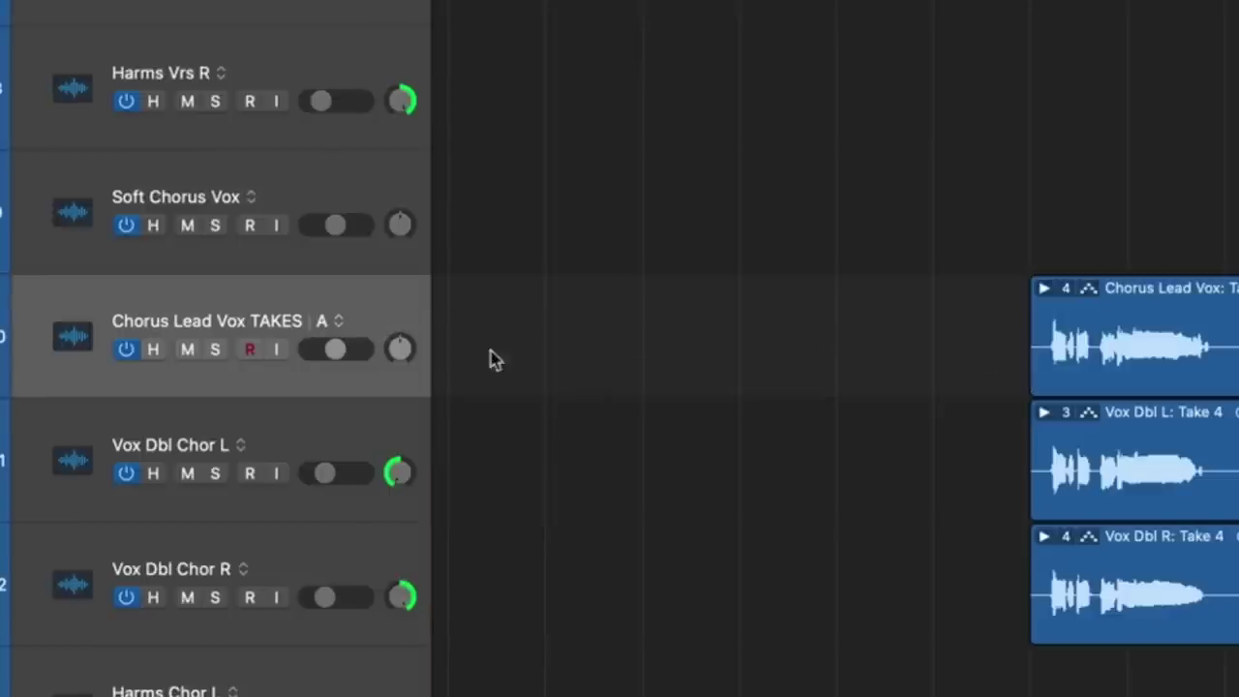
# Rename the two alternatives TAKES and EDITS, leaving EDITS active.
pyautogui.click(341, 322)
pyautogui.click(387, 411)
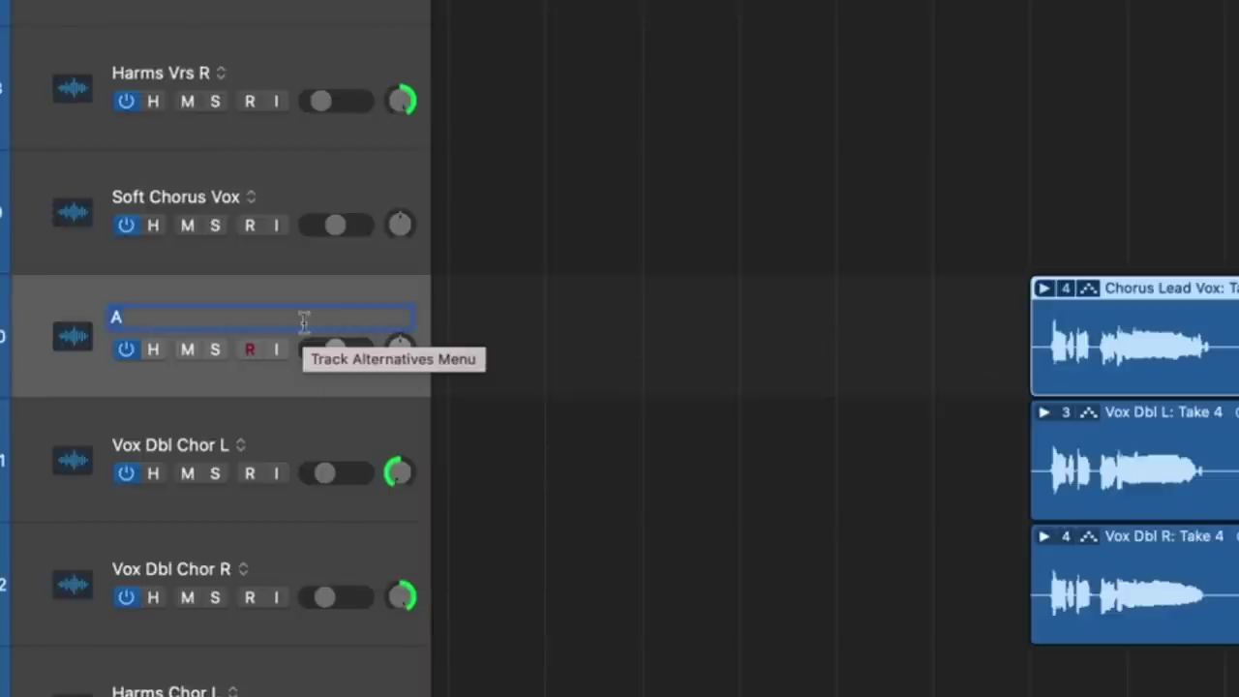
pyautogui.write('TAKES | TAKES')
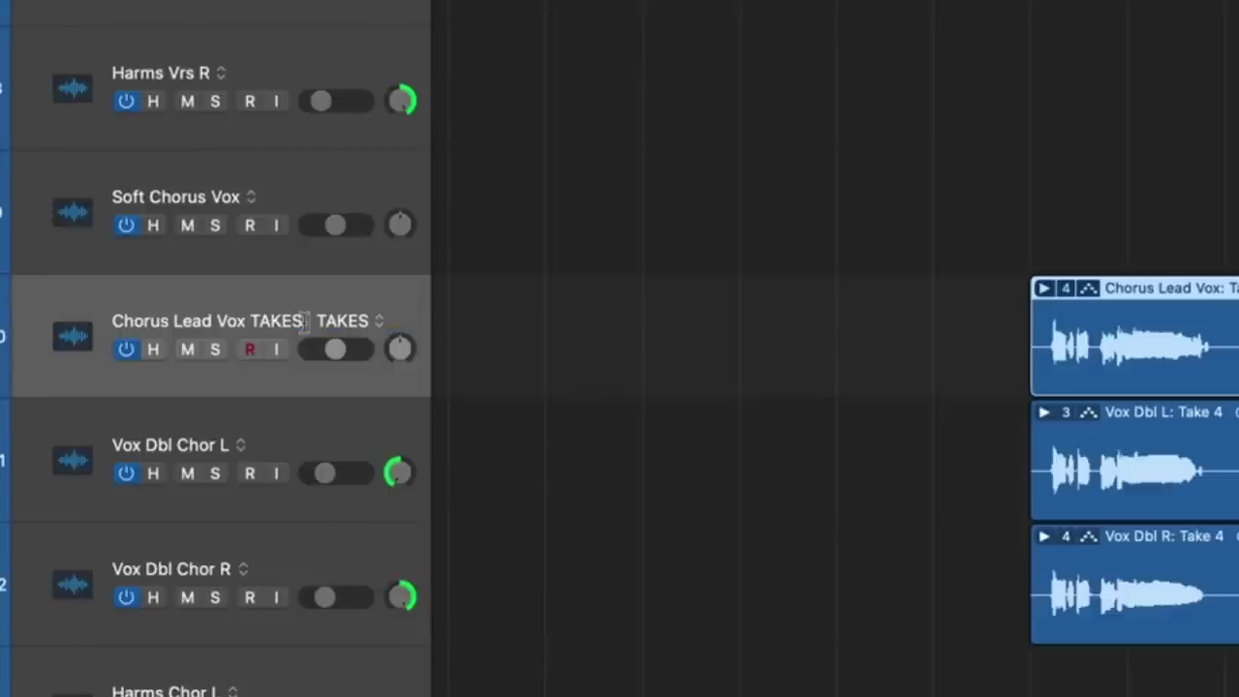
pyautogui.click(374, 325)
pyautogui.click(405, 335)
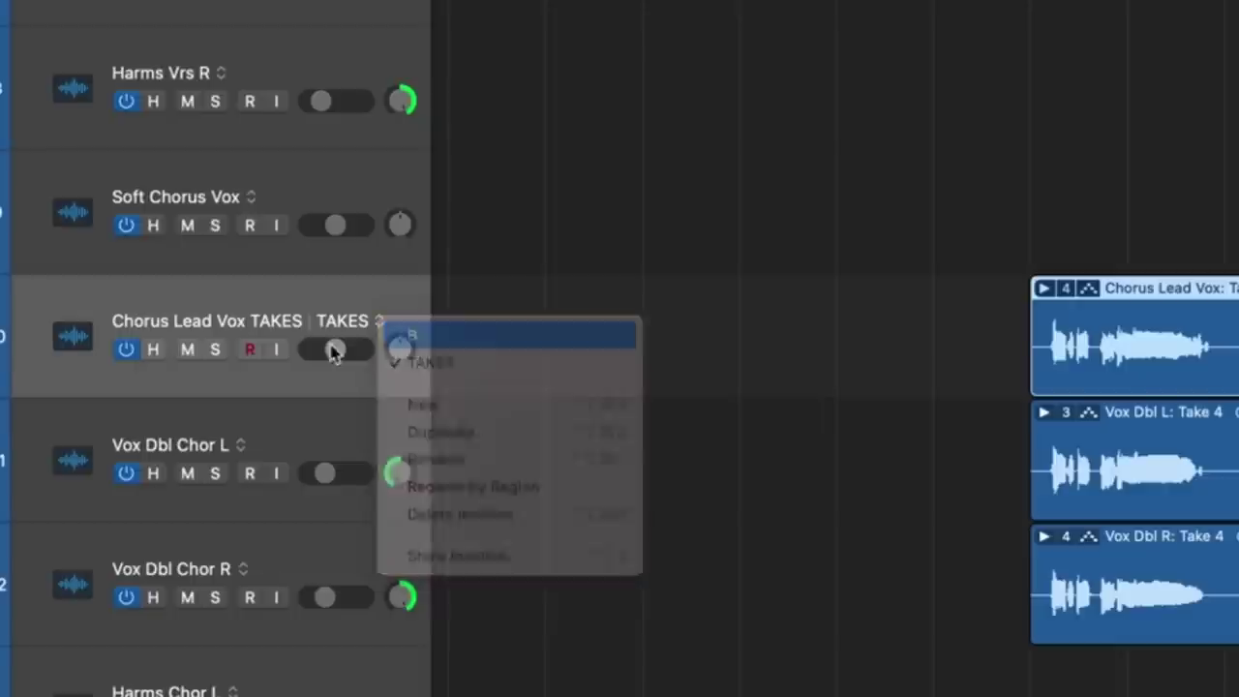
pyautogui.doubleClick(326, 327)
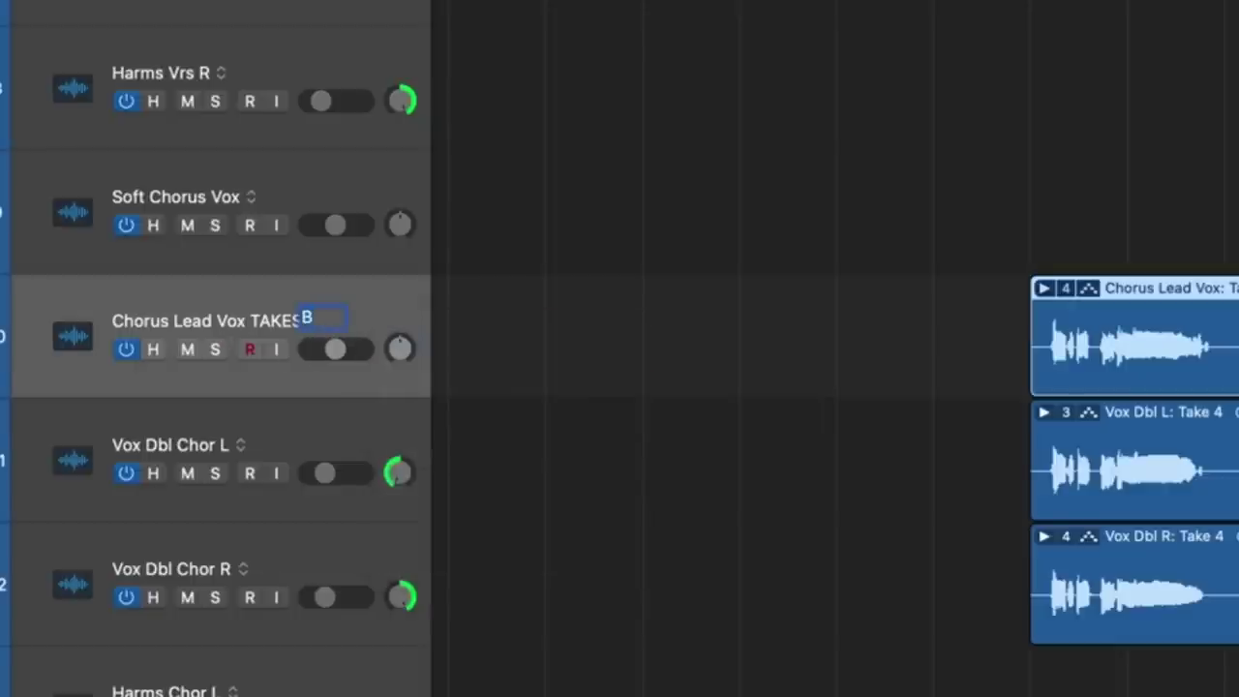
pyautogui.write('EDITS')
pyautogui.press('Return')
# Flatten the EDITS take folder to Take 4, then switch to the TAKES alternative.
pyautogui.click(1072, 301)
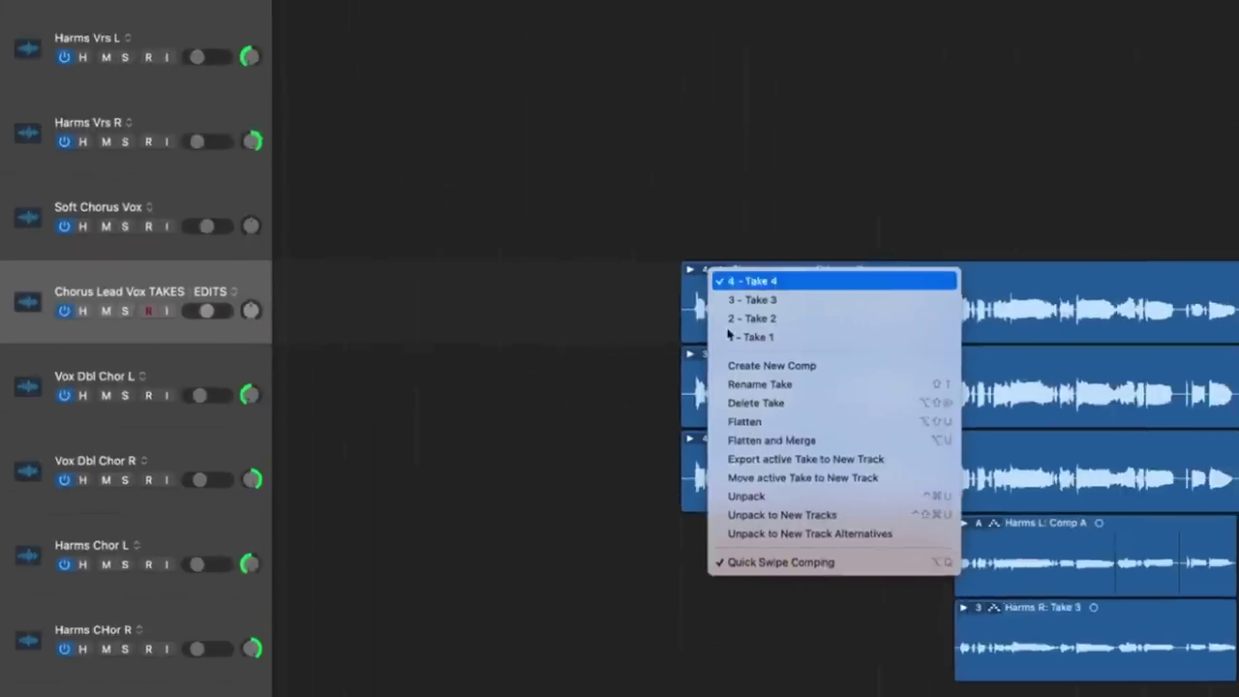
pyautogui.click(1151, 508)
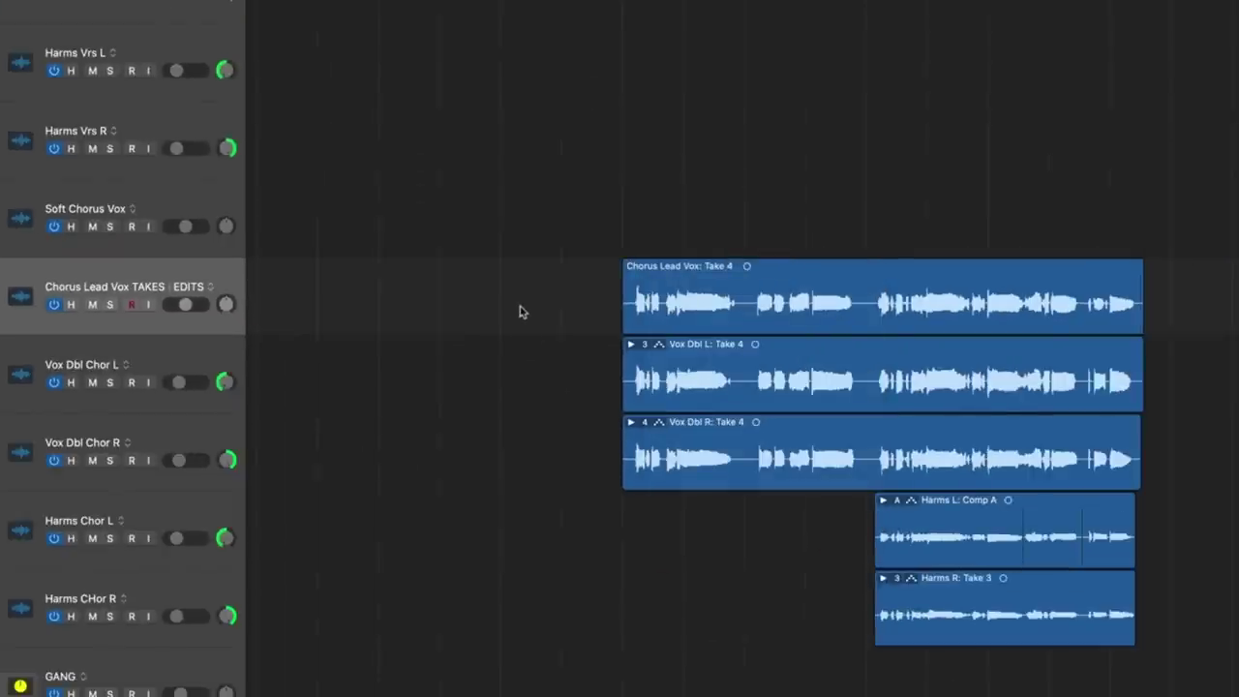
pyautogui.click(210, 286)
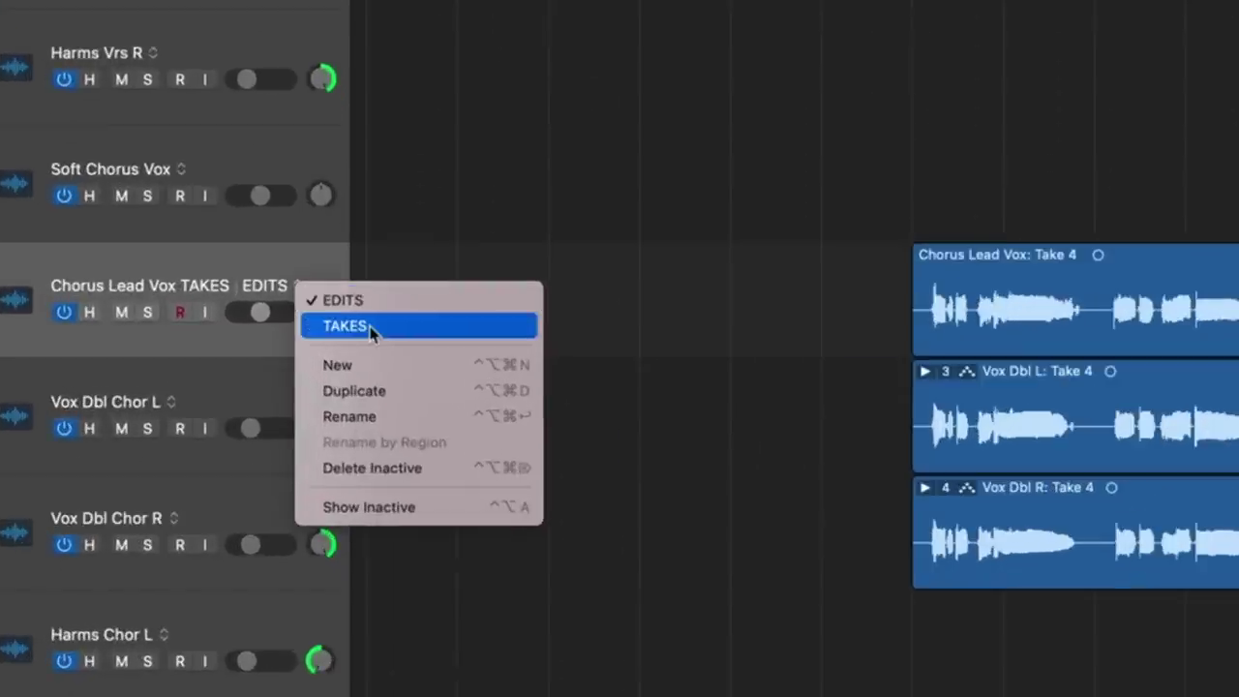
pyautogui.click(370, 330)
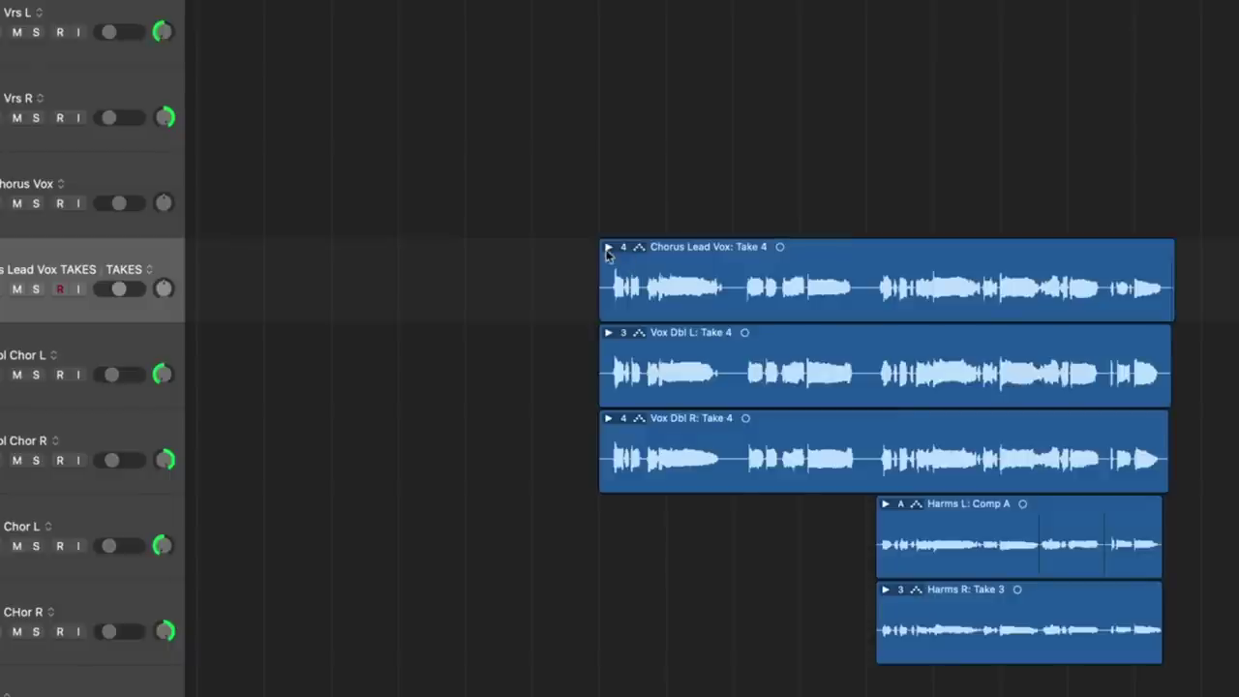
# Check that TAKES still holds all four takes, then return to the EDITS alternative.
pyautogui.click(608, 248)
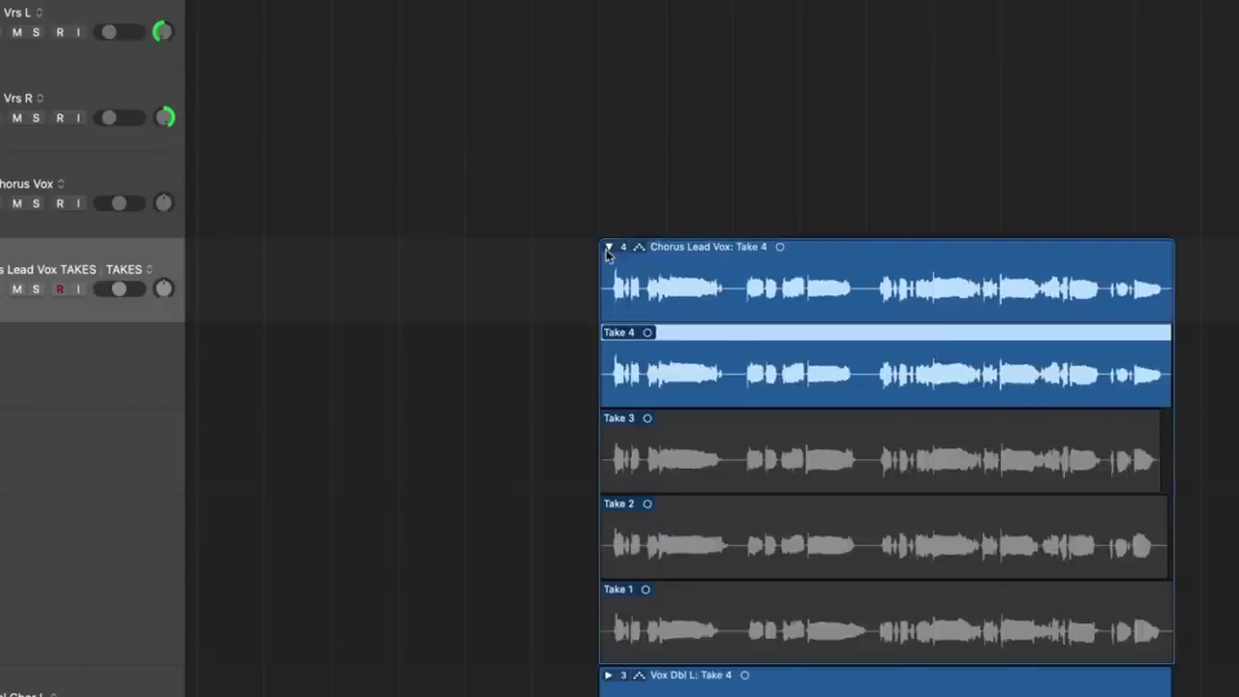
pyautogui.click(608, 248)
pyautogui.click(155, 278)
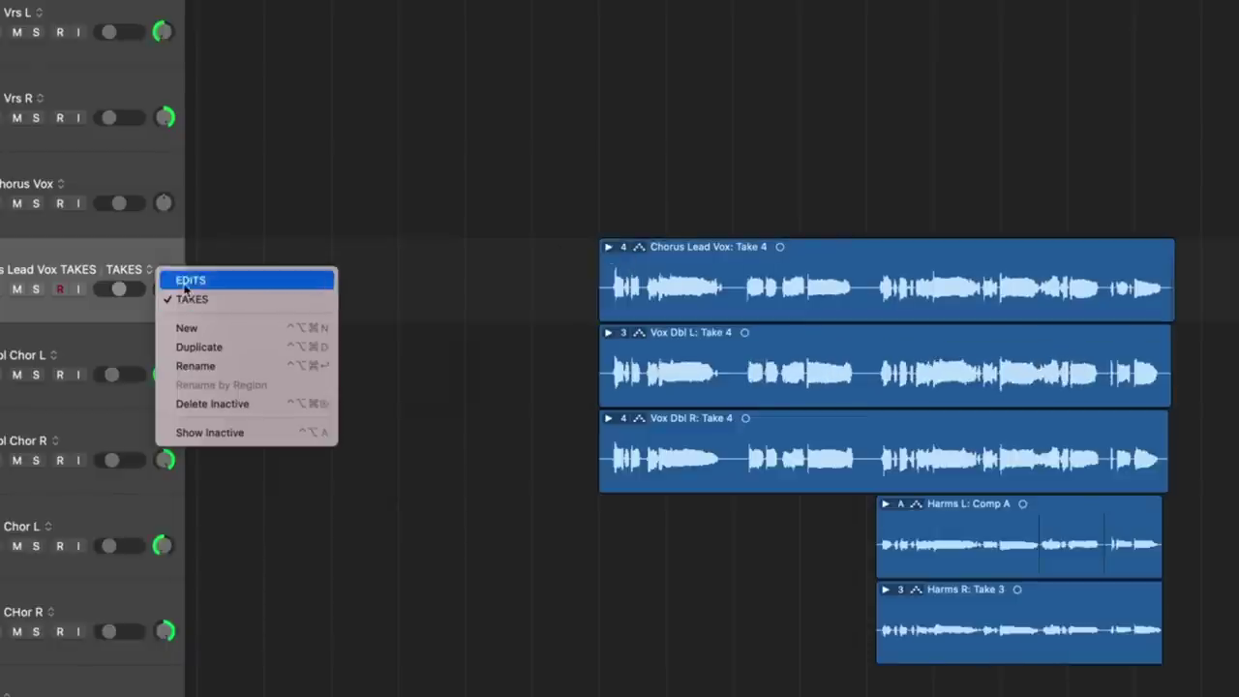
pyautogui.click(180, 279)
pyautogui.click(502, 255)
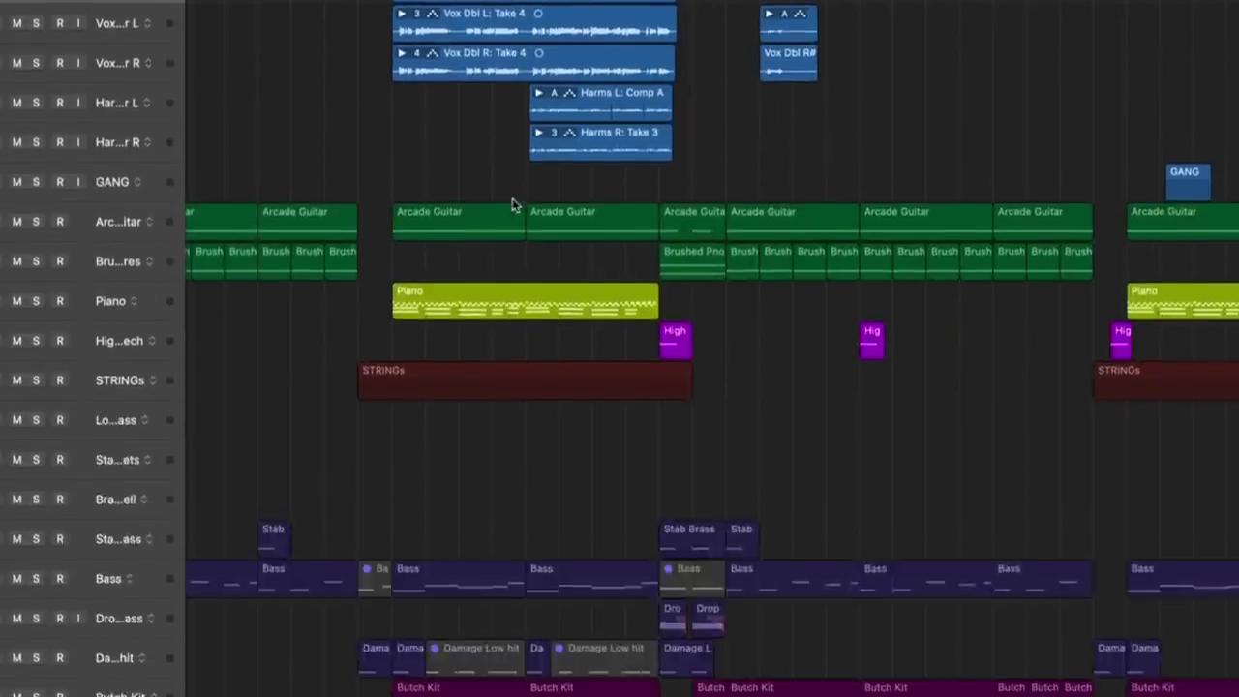
# Create a new project alternative named 'Hold Your Breath (ACOUSTIC)'.
pyautogui.scroll(10, 512, 205)
pyautogui.hscroll(-2, 513, 205)
pyautogui.hscroll(-5, 513, 206)
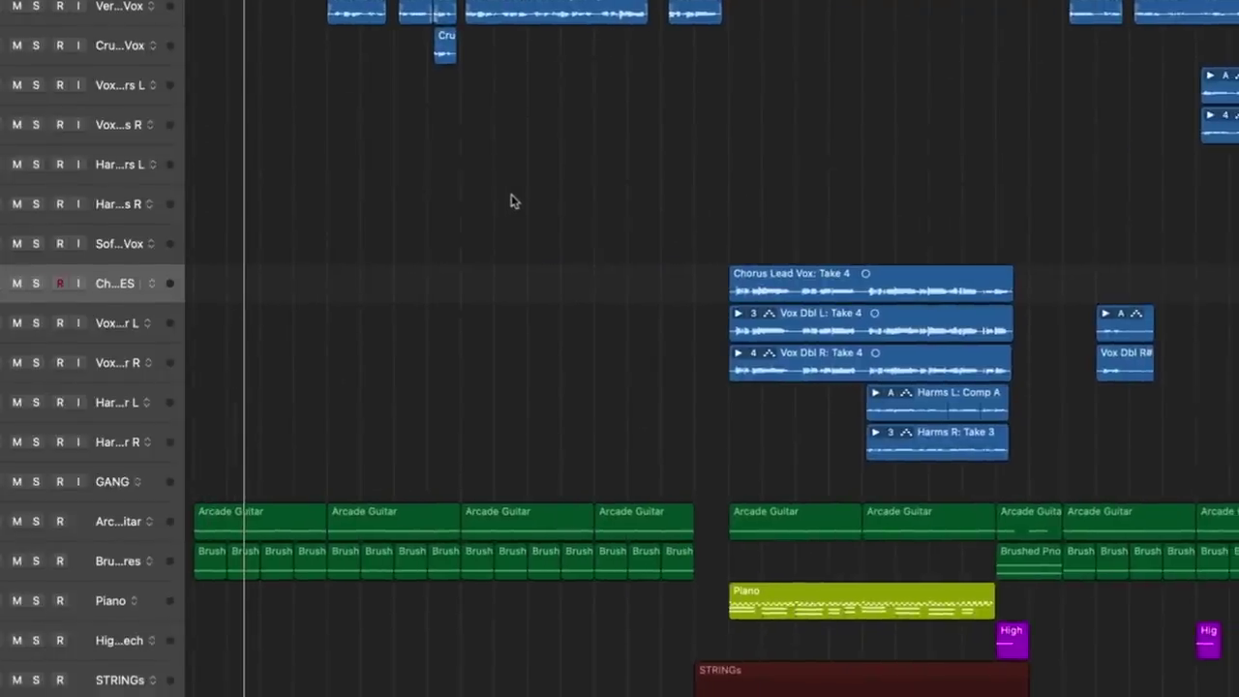
pyautogui.click(88, 6)
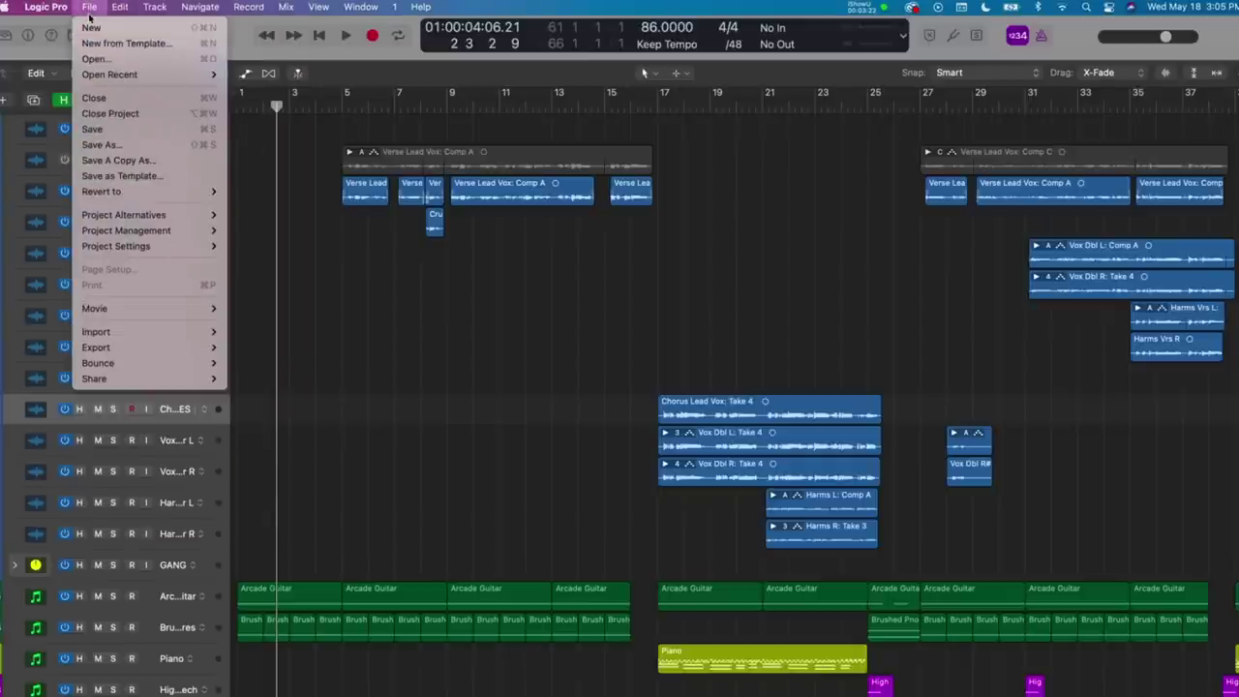
pyautogui.moveTo(174, 215)
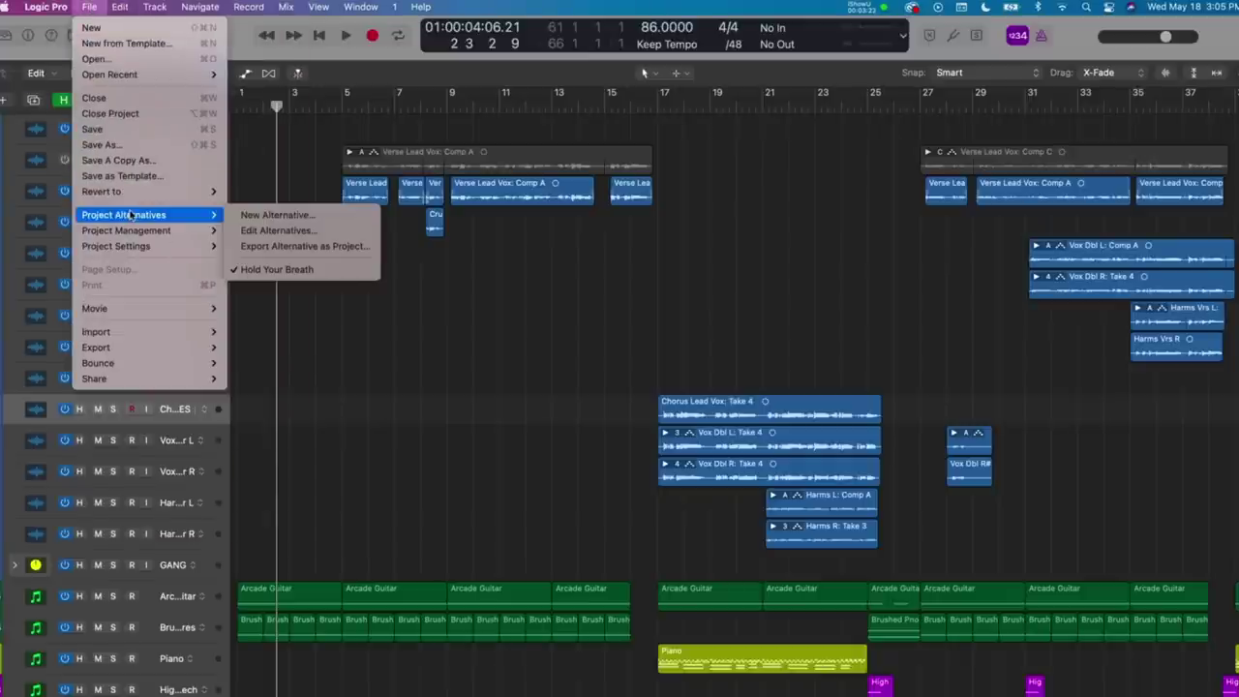
pyautogui.click(275, 215)
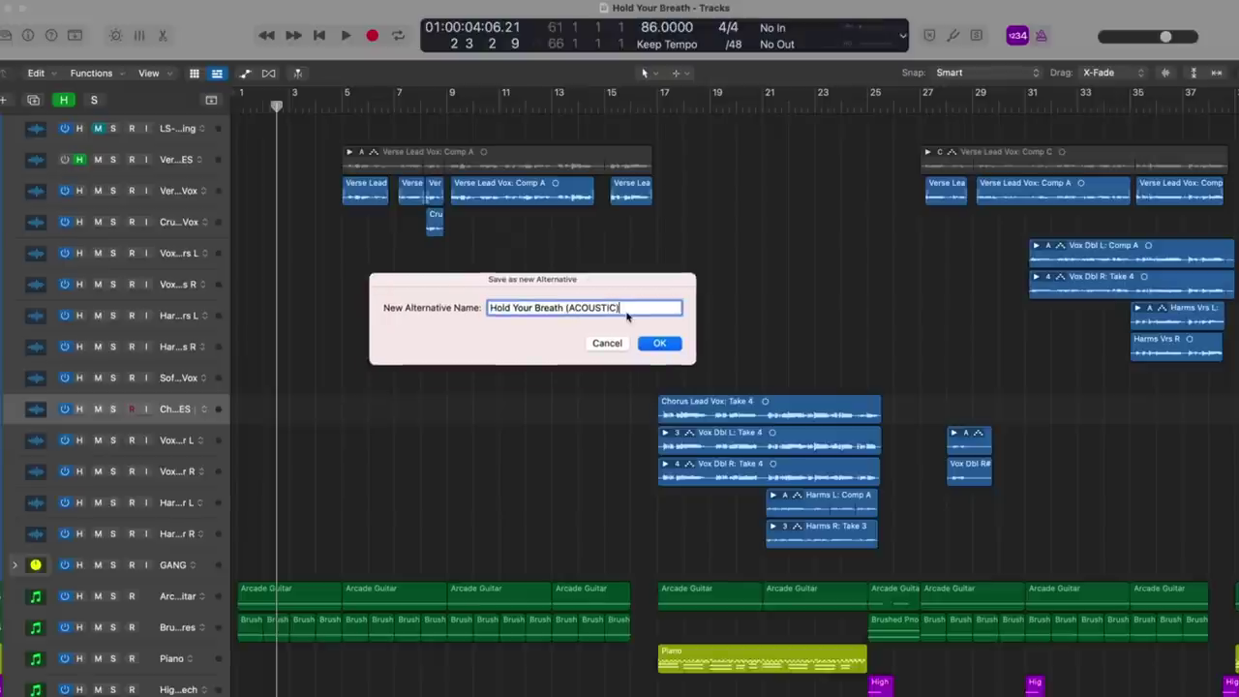
pyautogui.write('(ACOUSTIC)')
pyautogui.press('Return')
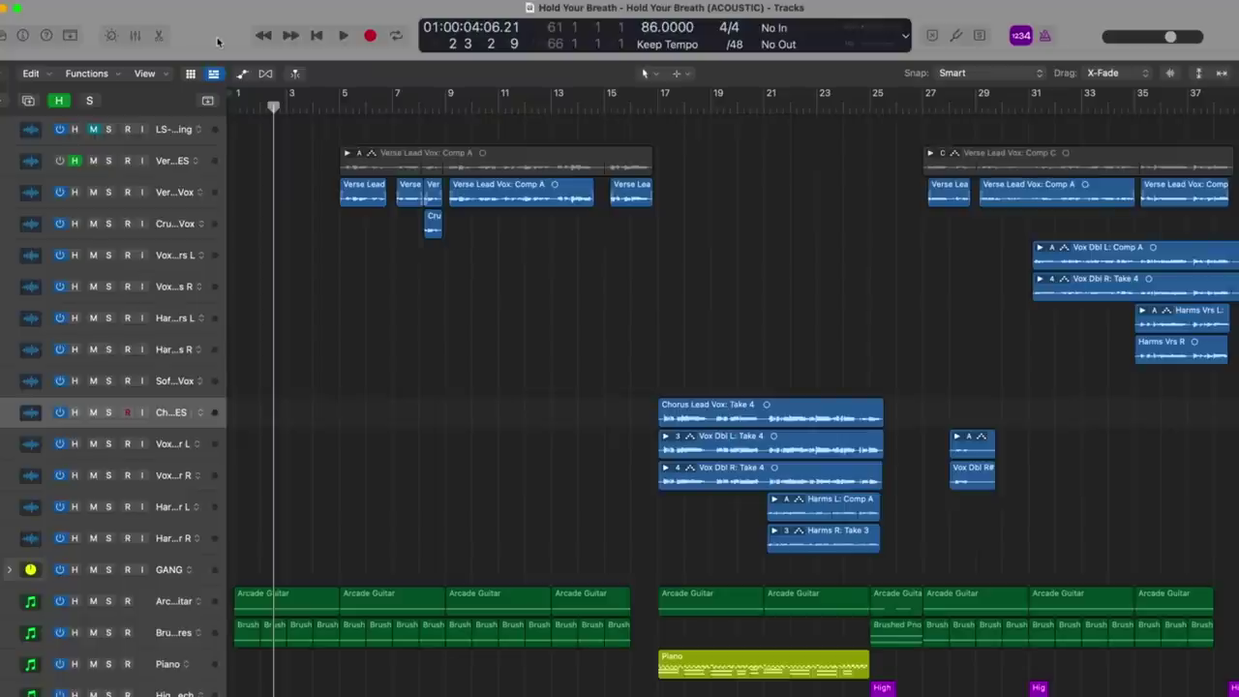
pyautogui.click(86, 7)
pyautogui.moveTo(119, 216)
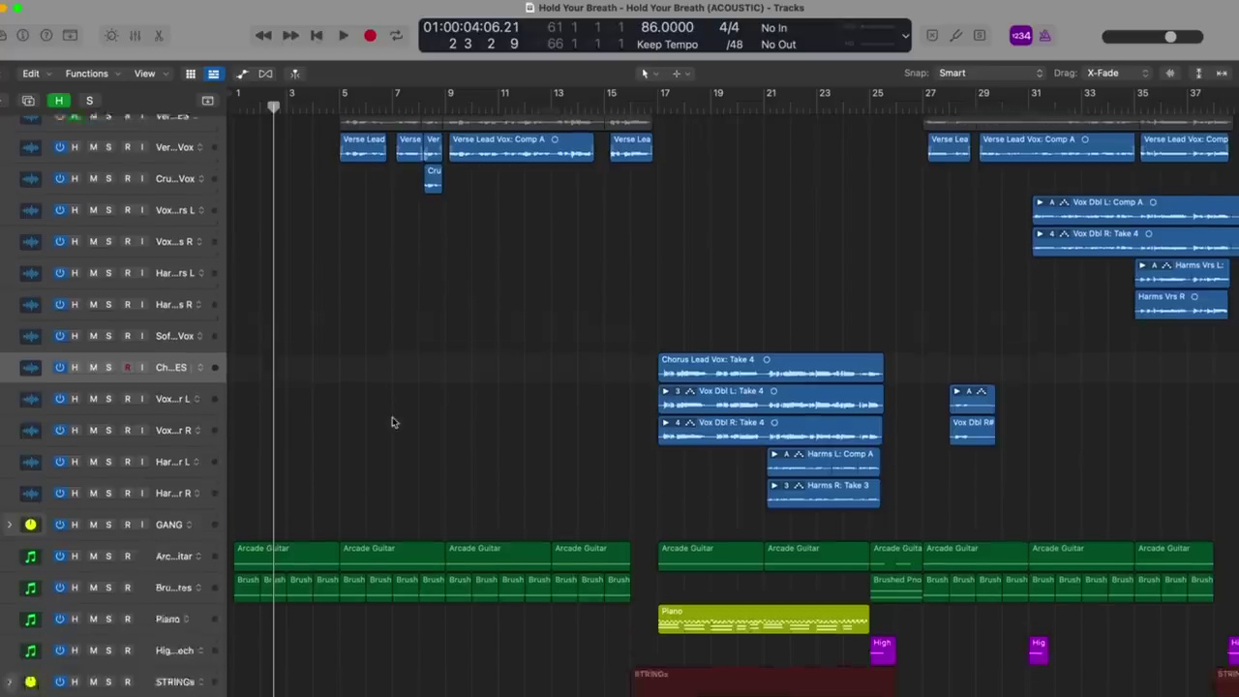
# Expand STRINGS, add Freeze switches to the track headers, and freeze Violin I during playback.
pyautogui.click(12, 485)
pyautogui.scroll(-2, 18, 489)
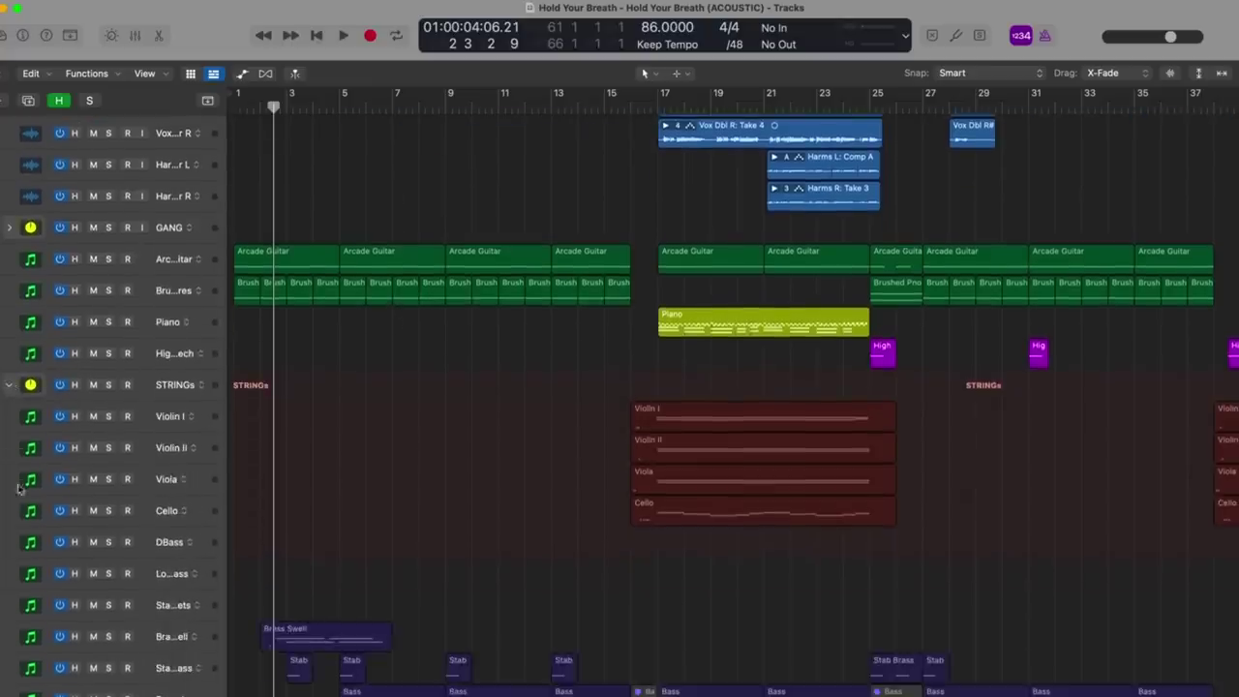
pyautogui.click(172, 423)
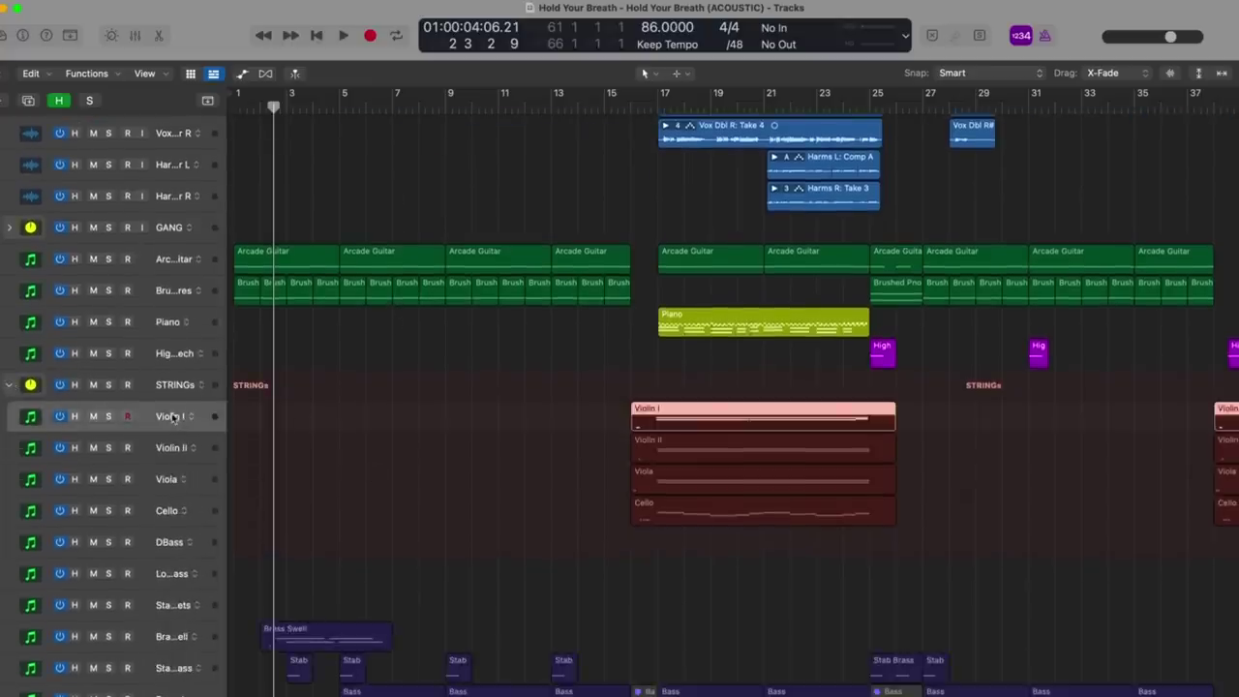
pyautogui.rightClick(172, 419)
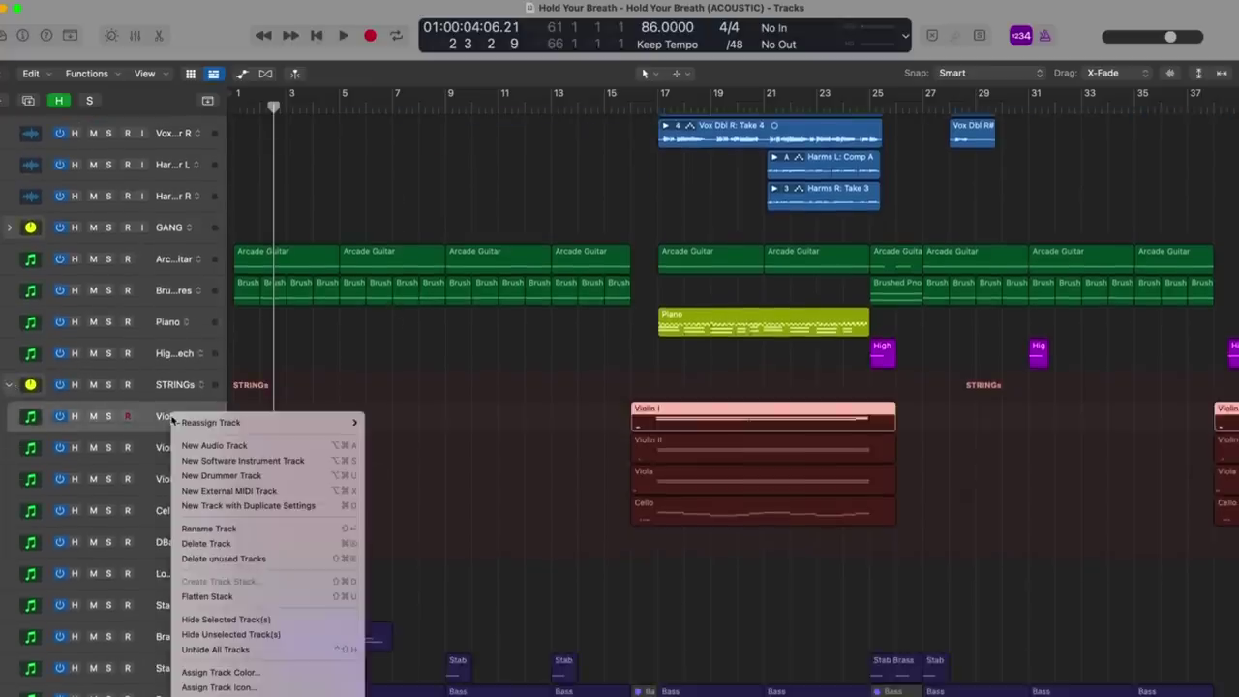
pyautogui.moveTo(279, 695)
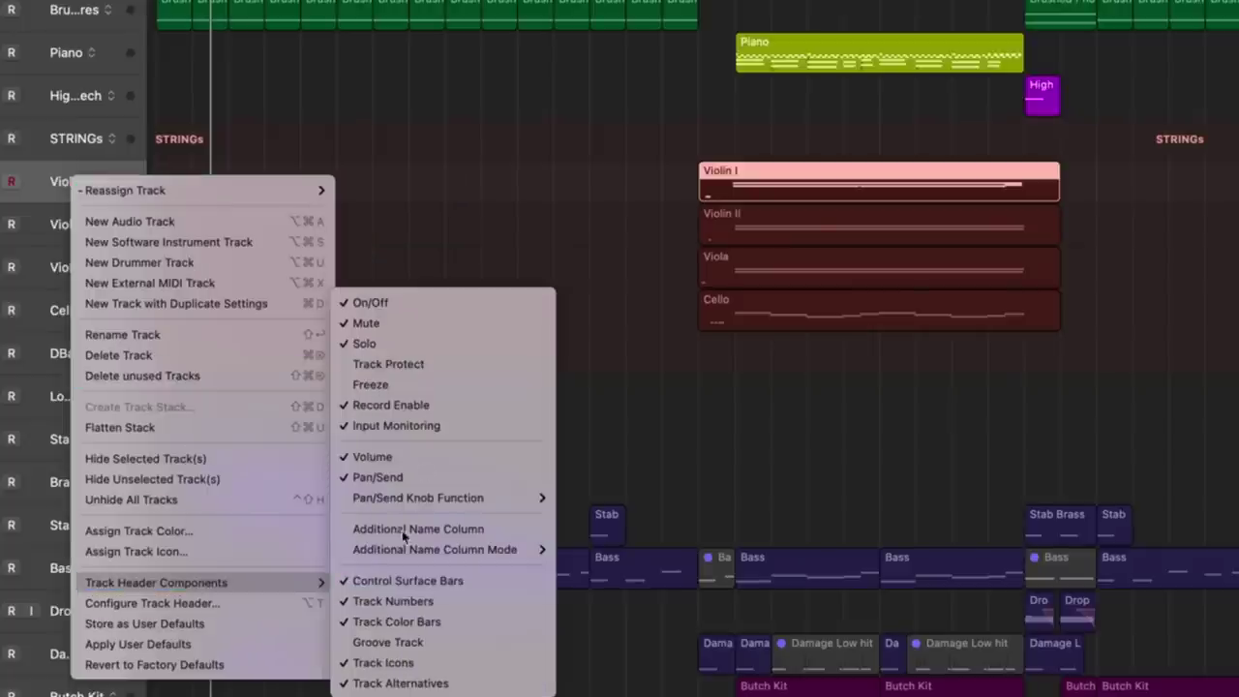
pyautogui.click(423, 382)
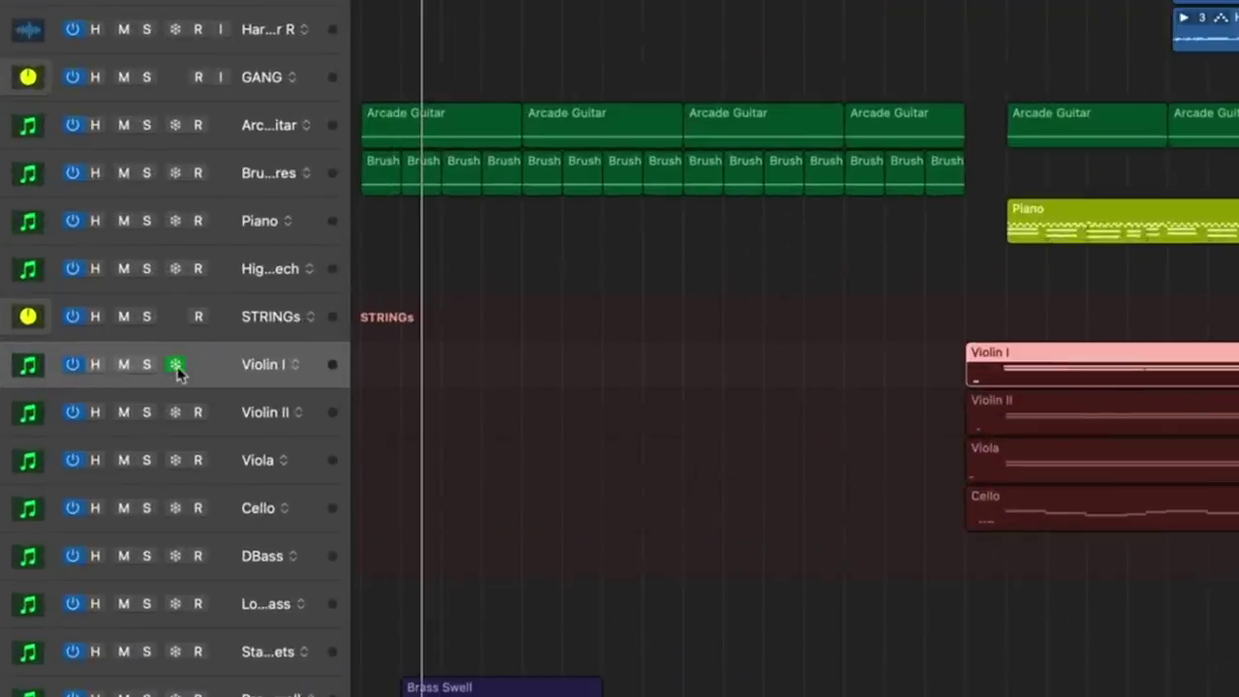
pyautogui.click(566, 383)
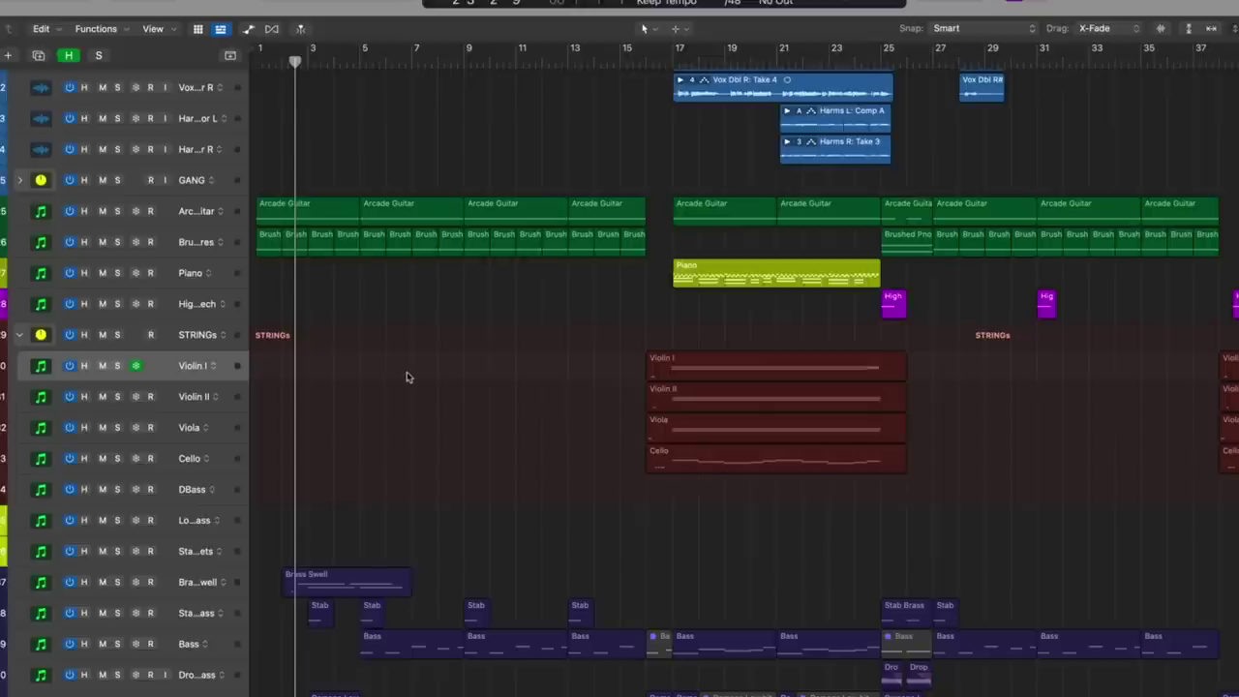
pyautogui.press('space')
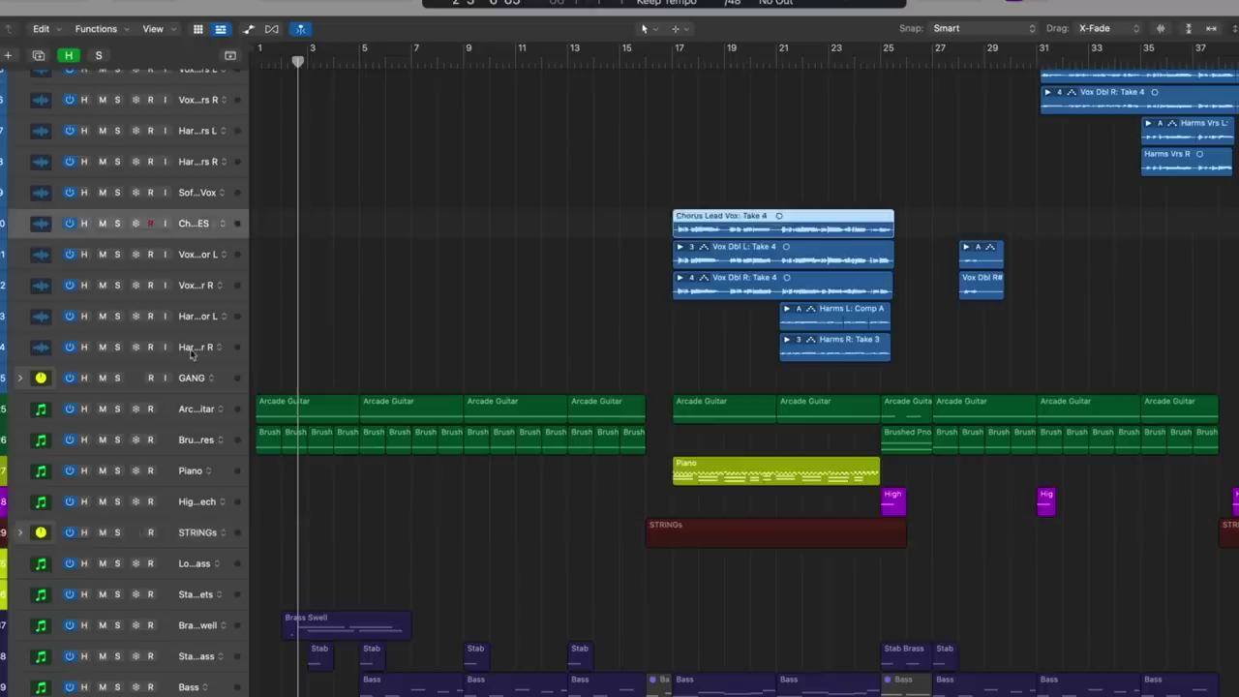
# Group the five chorus vocal tracks into a summing stack named CHORUS VOCALS and show the Inspector.
pyautogui.keyDown('shift'); pyautogui.click(192, 354); pyautogui.keyUp('shift')
pyautogui.hscroll(3, 494, 346)
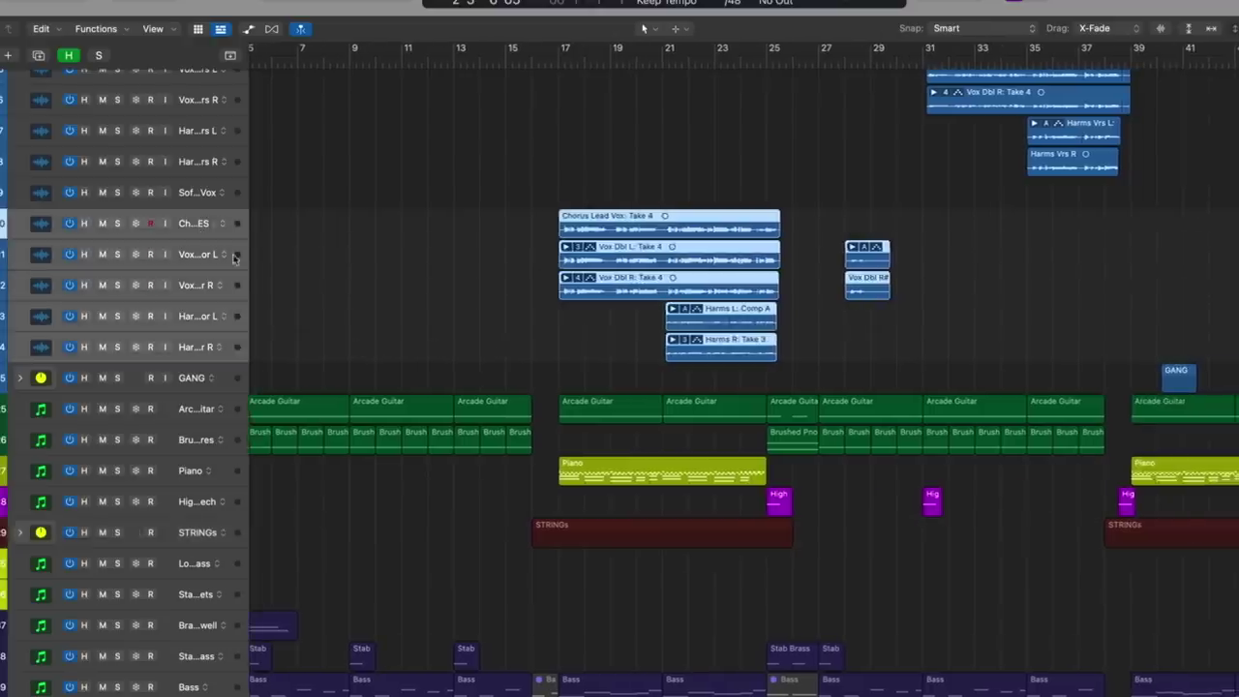
pyautogui.rightClick(187, 220)
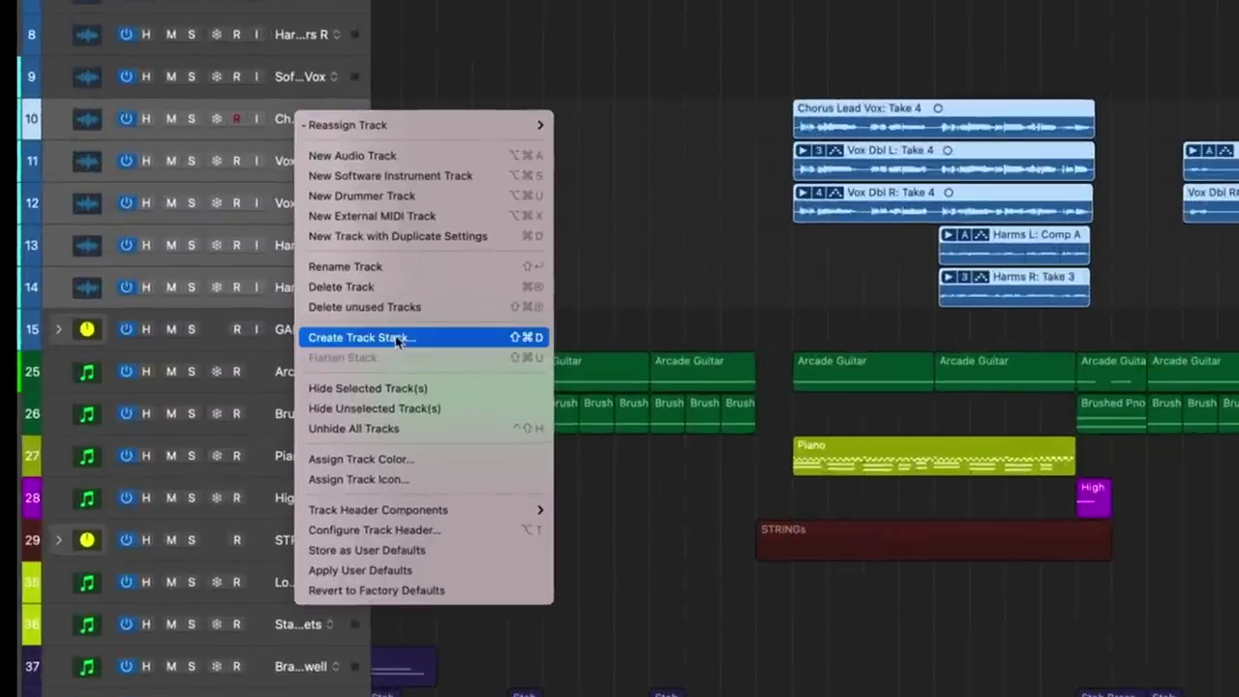
pyautogui.click(278, 386)
pyautogui.click(431, 276)
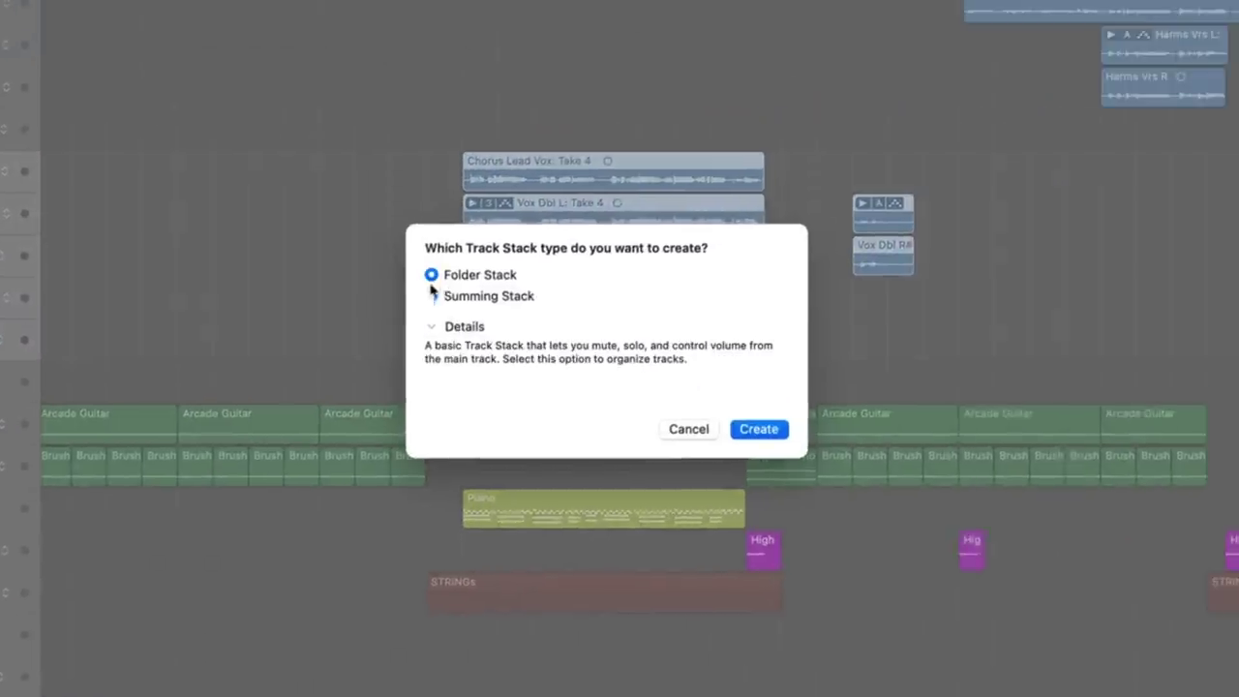
pyautogui.click(432, 296)
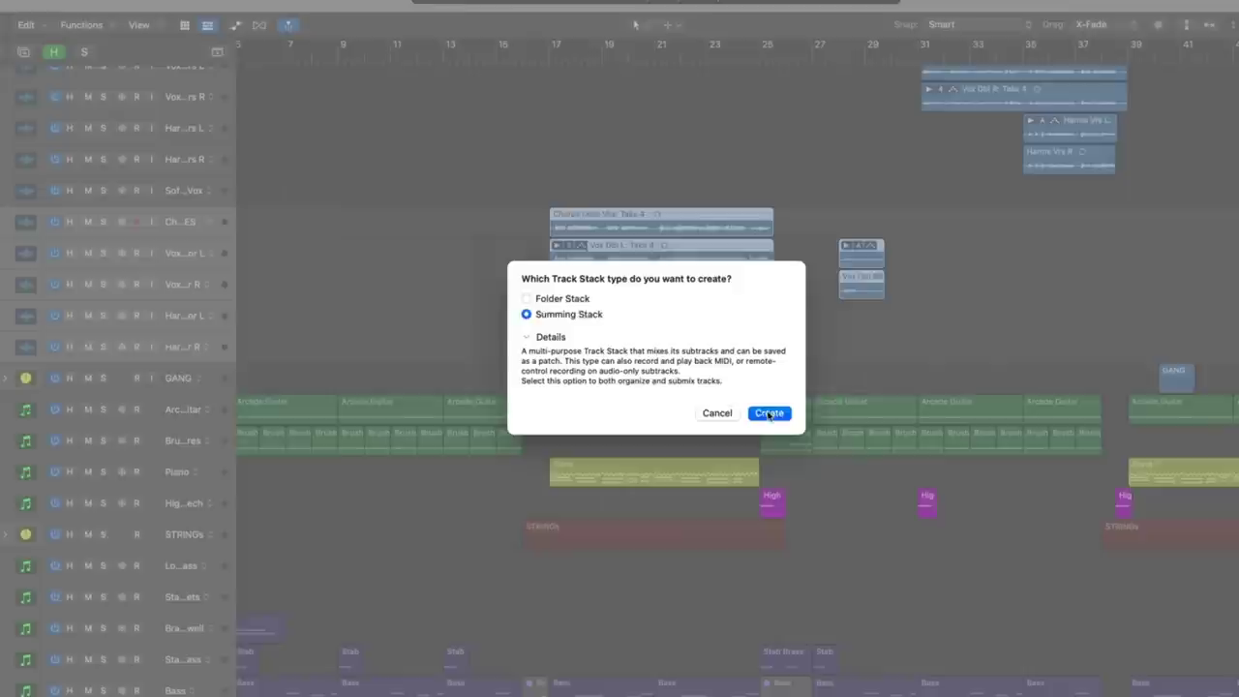
pyautogui.press('Return')
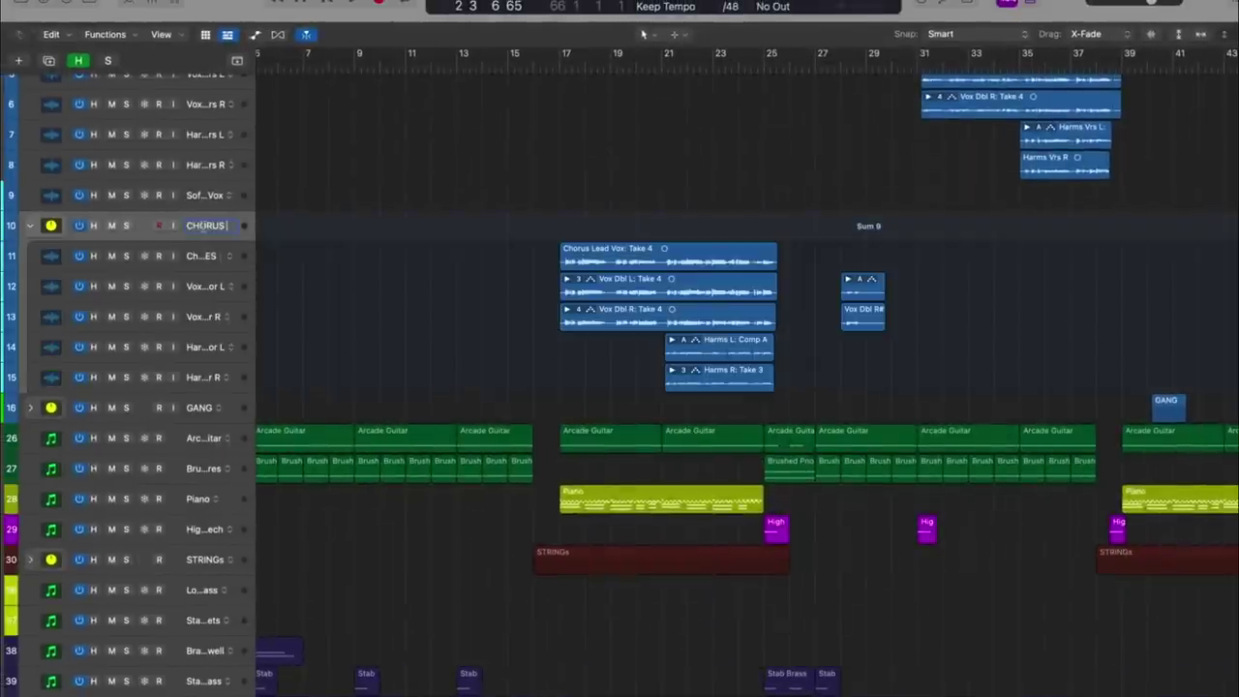
pyautogui.write('S')
pyautogui.press('Return')
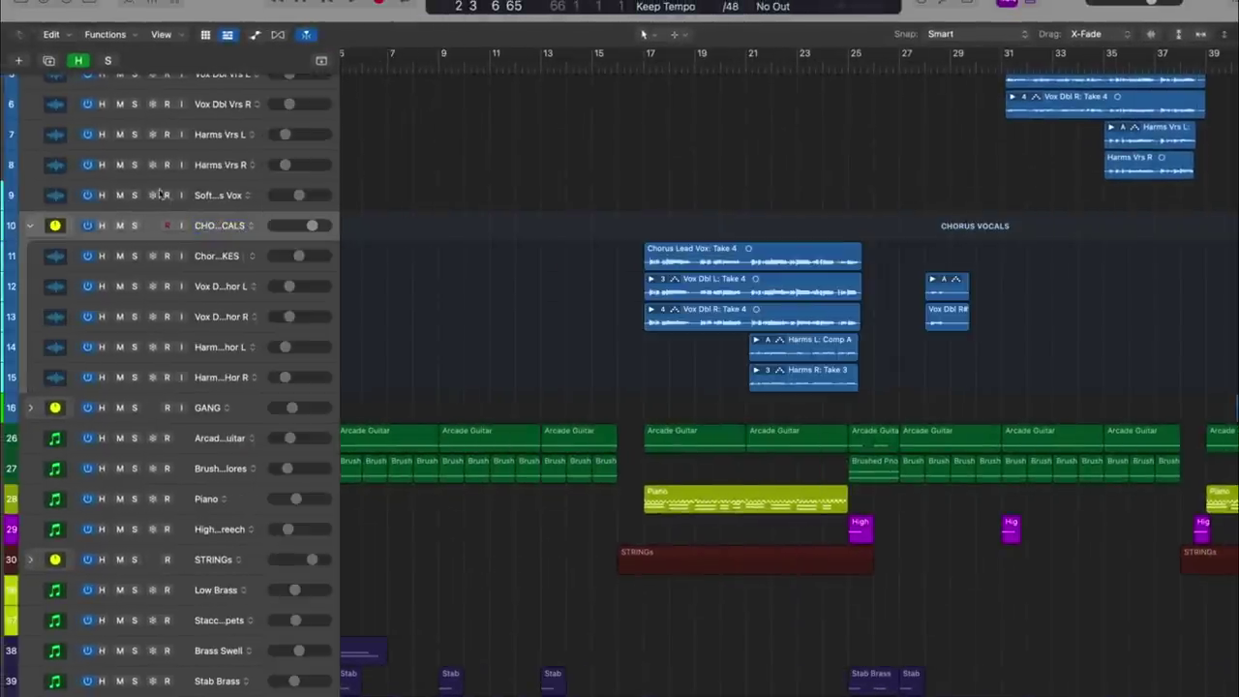
pyautogui.press('i')
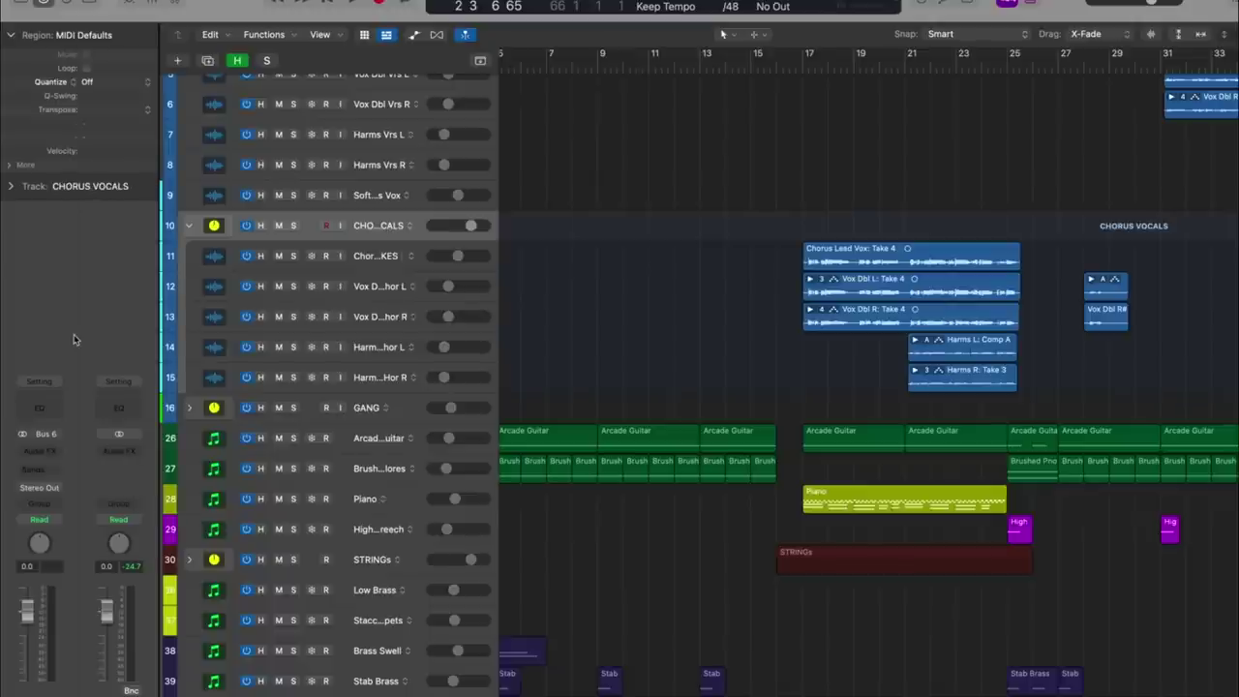
# Insert a stereo Compressor on the CHORUS VOCALS stack channel strip.
pyautogui.click(53, 452)
pyautogui.moveTo(77, 488)
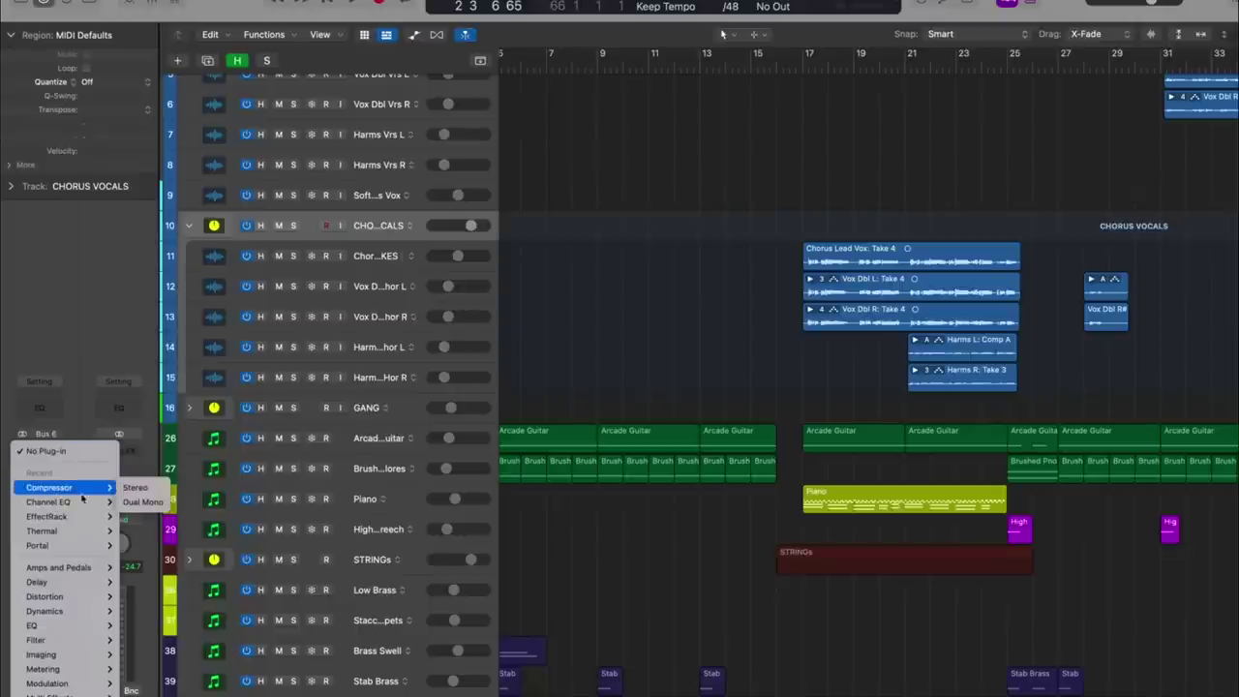
pyautogui.click(162, 493)
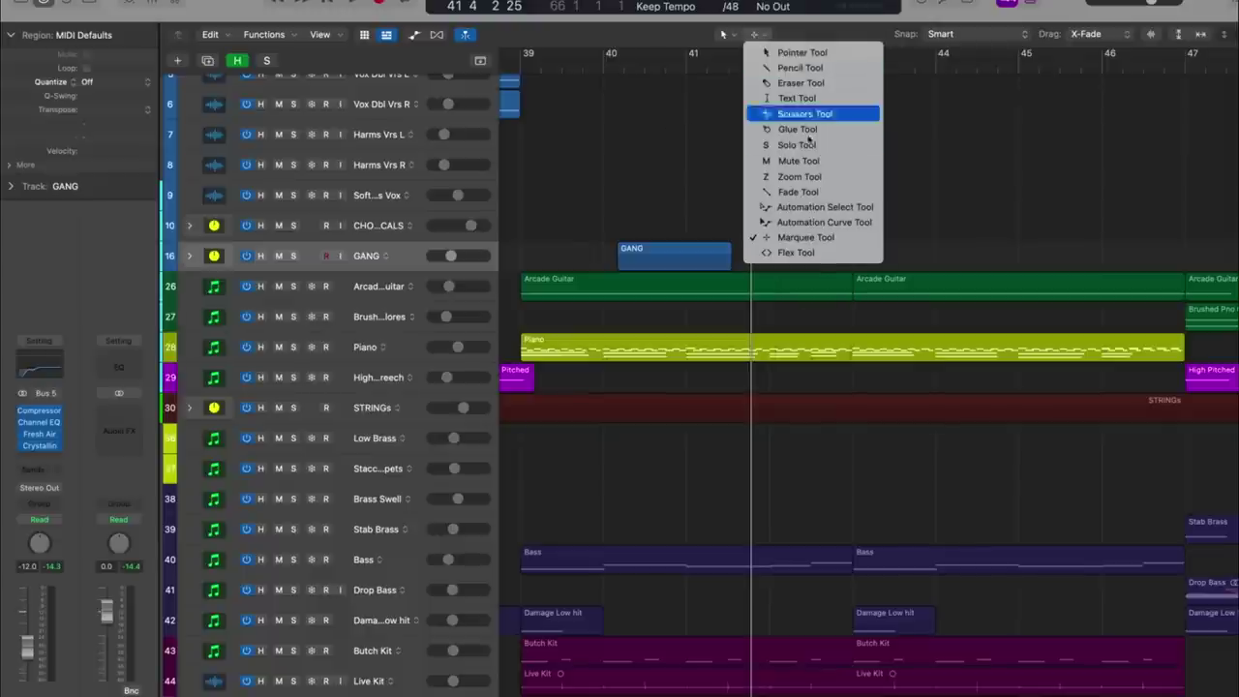
# Switch to the Fade Tool.
pyautogui.click(813, 192)
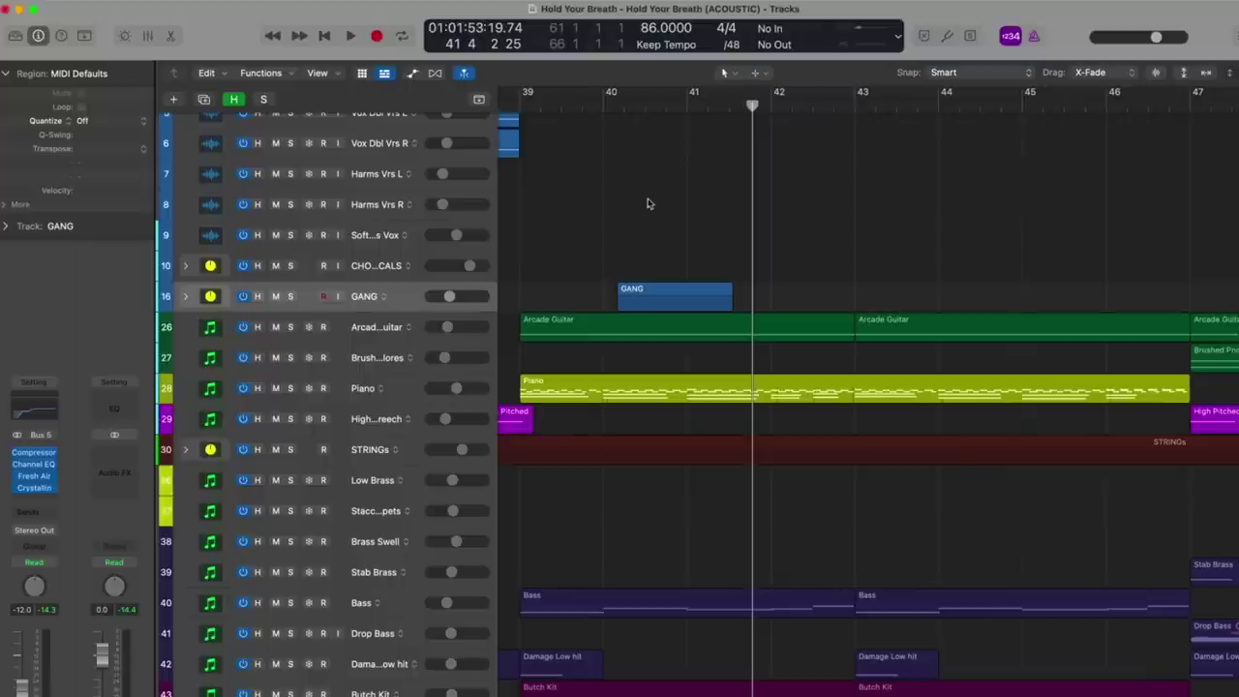
pyautogui.press('super+comma')
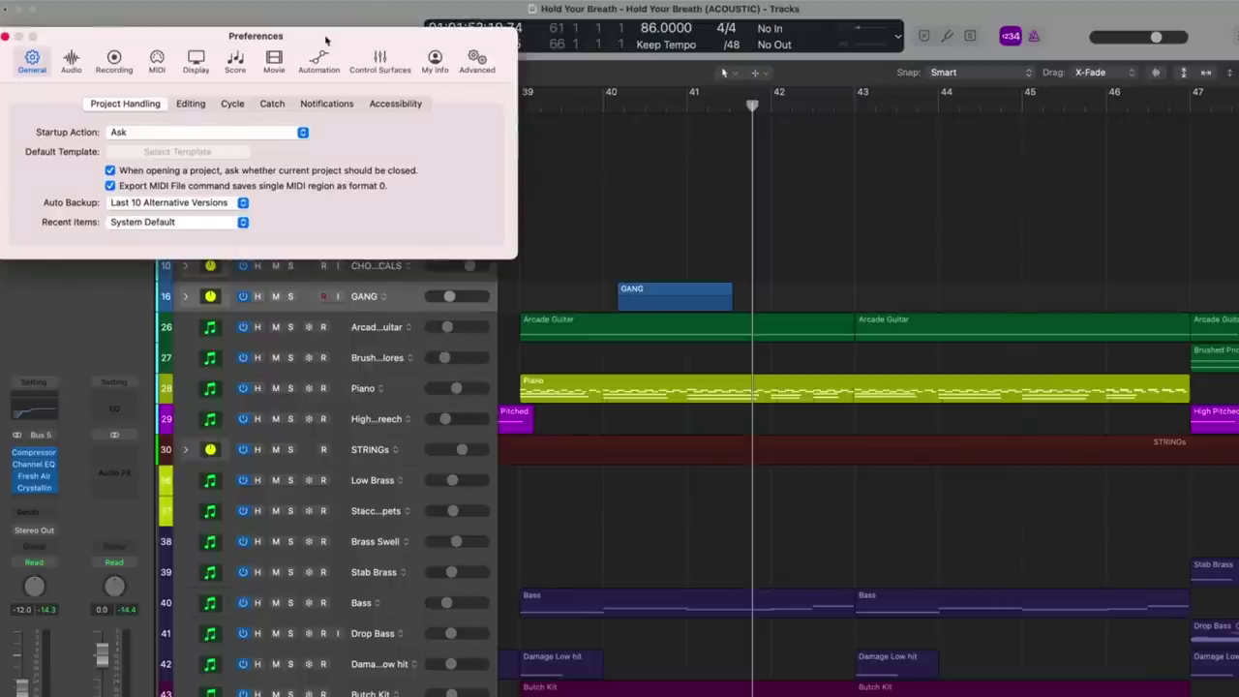
pyautogui.click(6, 36)
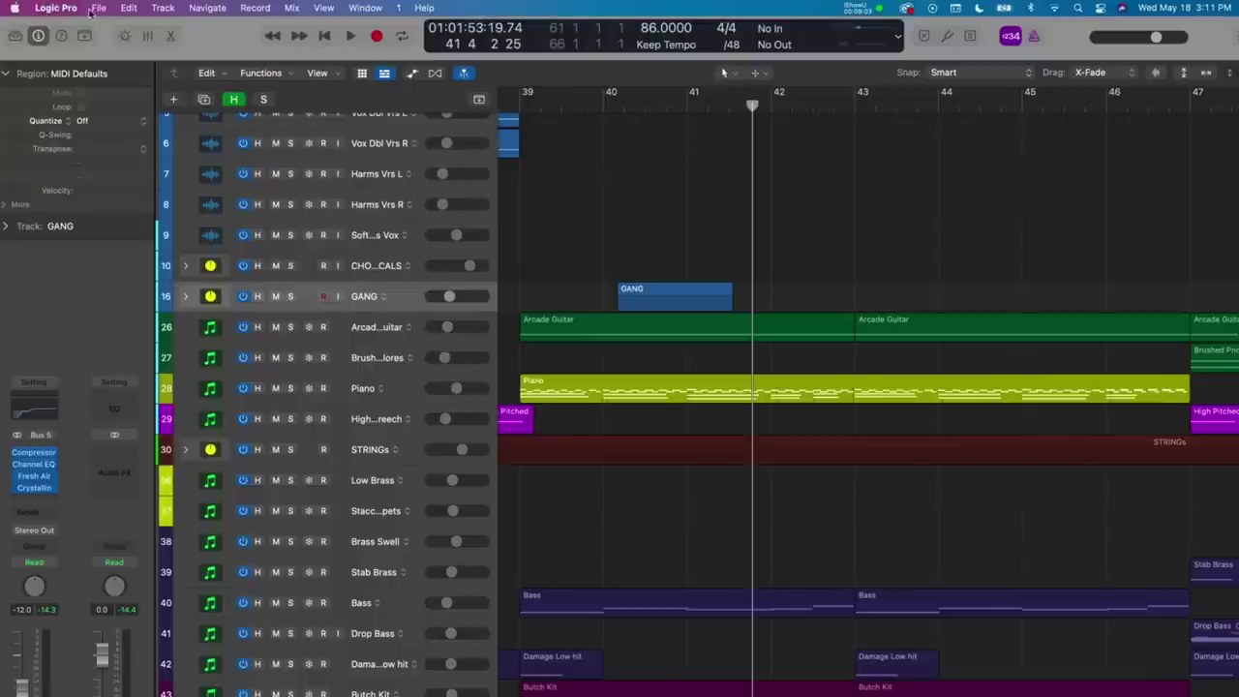
# Enable Fade tool click zones in the Editing preferences, then zoom in on the chorus vocals.
pyautogui.click(95, 9)
pyautogui.moveTo(66, 10)
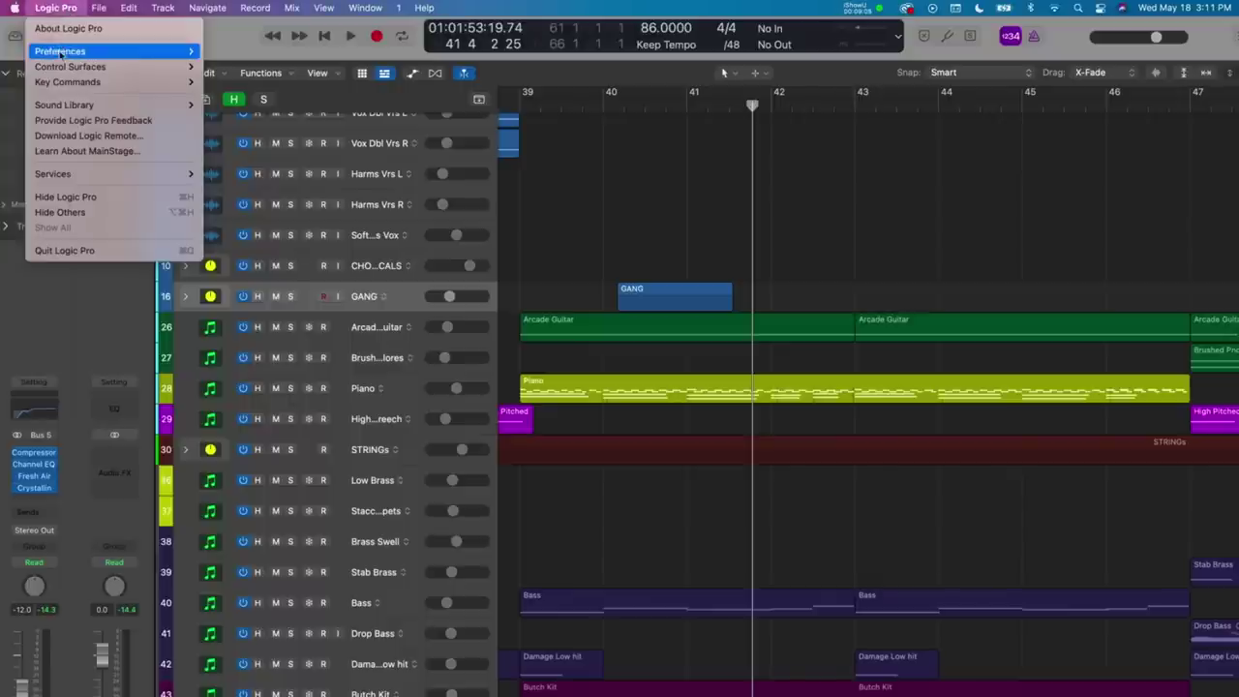
pyautogui.moveTo(116, 51)
pyautogui.click(249, 54)
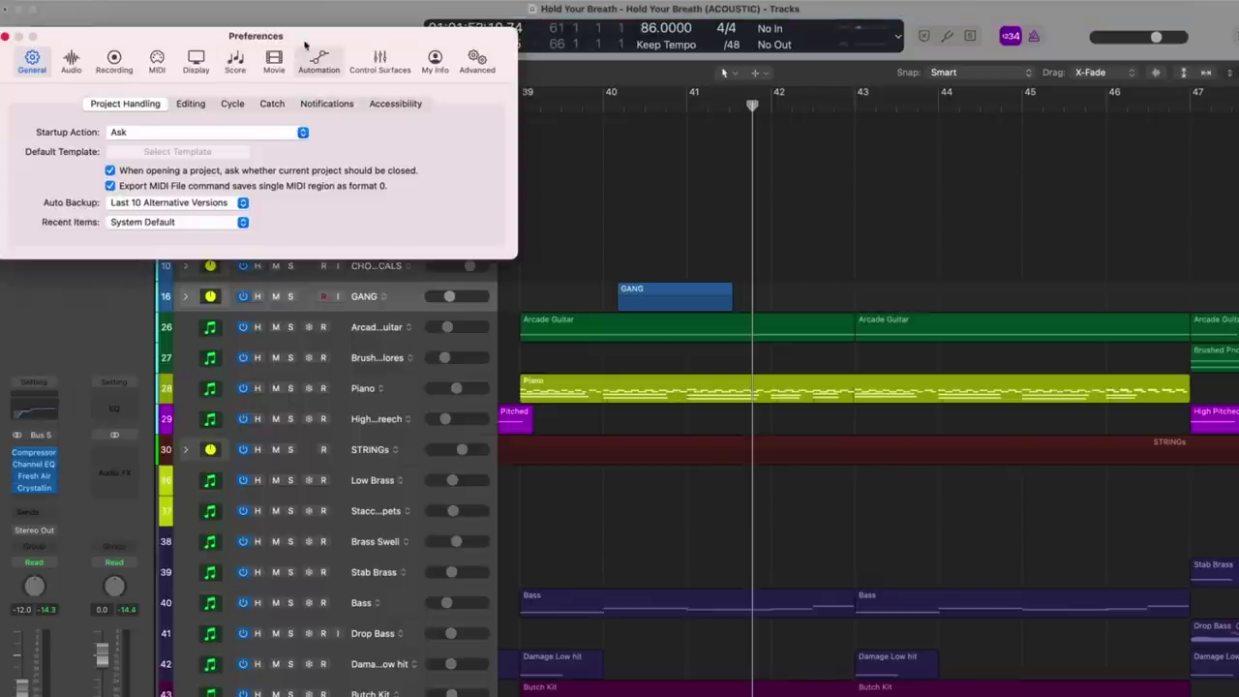
pyautogui.moveTo(305, 46); pyautogui.dragTo(552, 79)
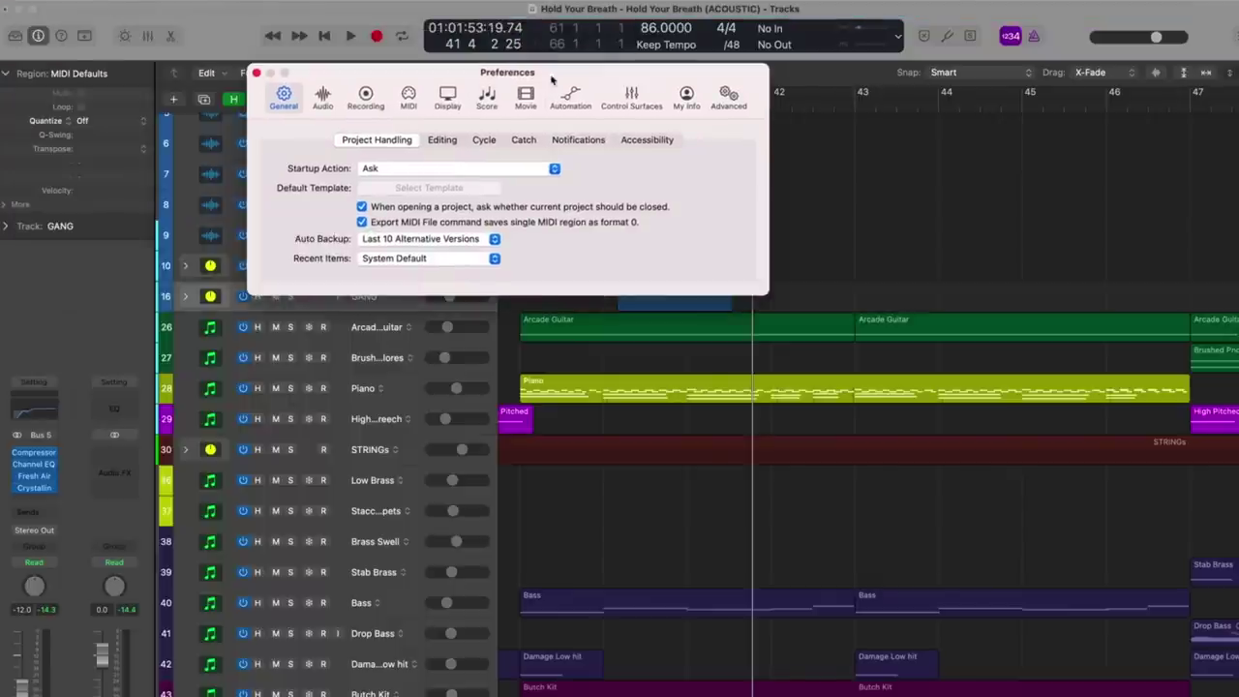
pyautogui.click(442, 140)
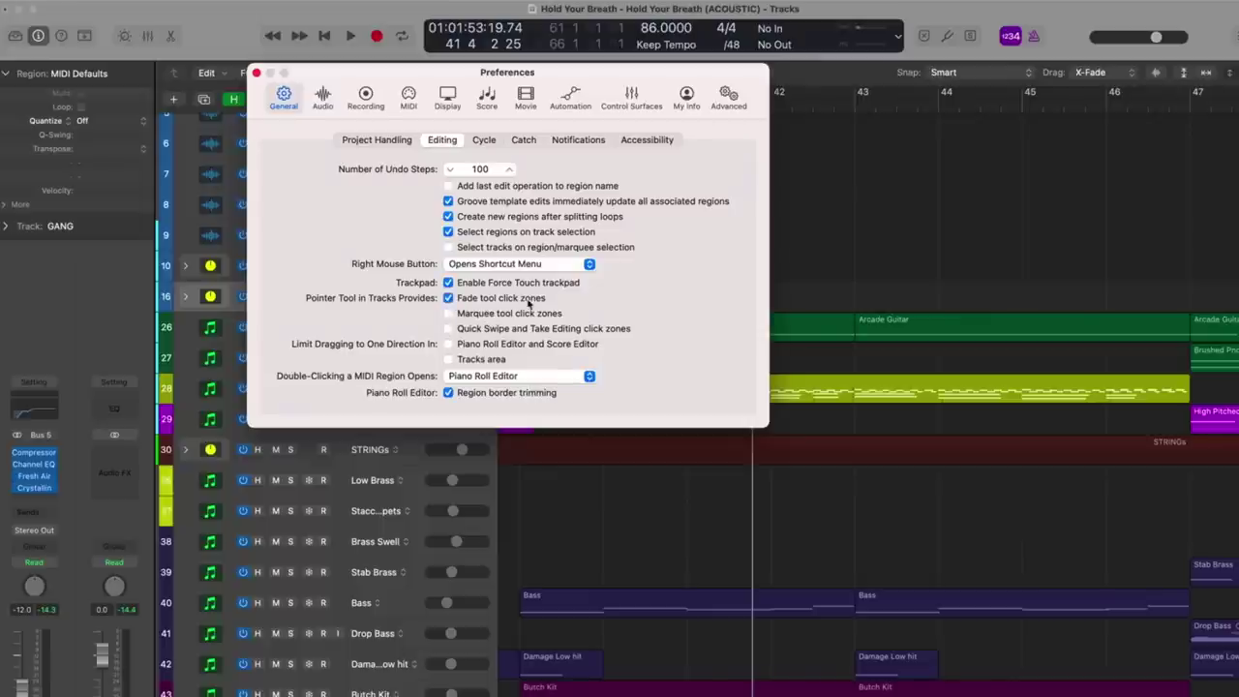
pyautogui.press('super+w')
pyautogui.press('z')
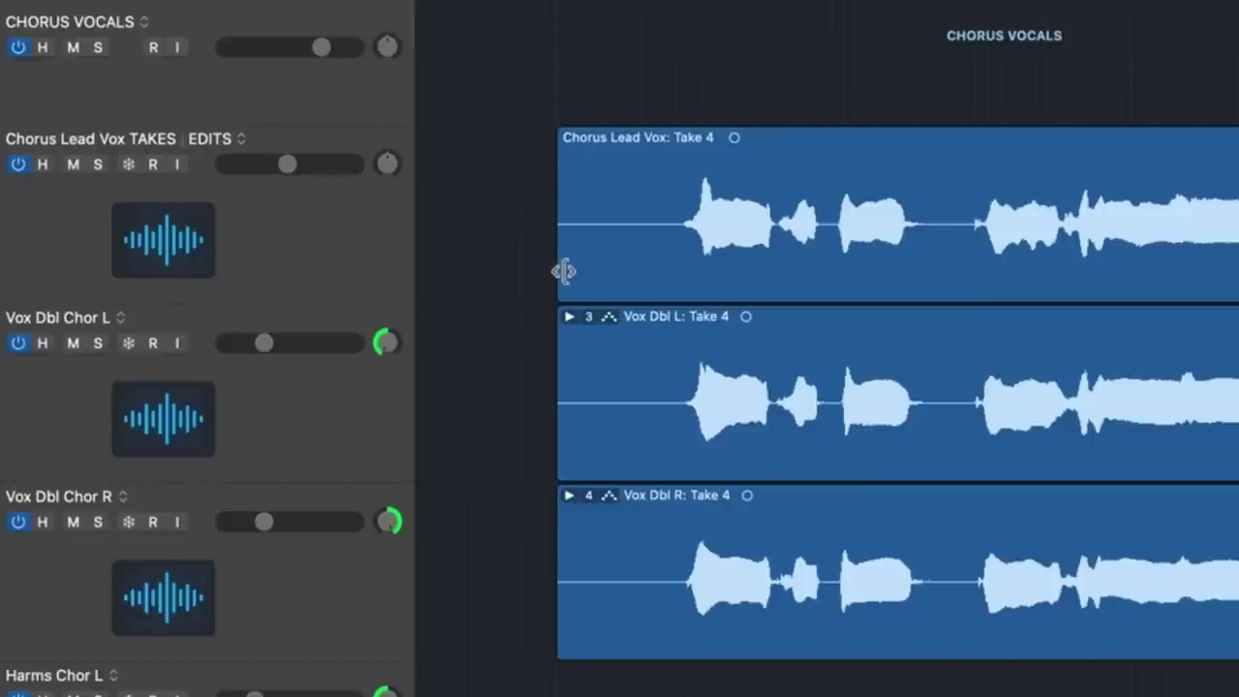
# Trim the start of the Chorus Lead Vox Take 4 region and give it a fade-in.
pyautogui.moveTo(561, 255); pyautogui.dragTo(646, 254)
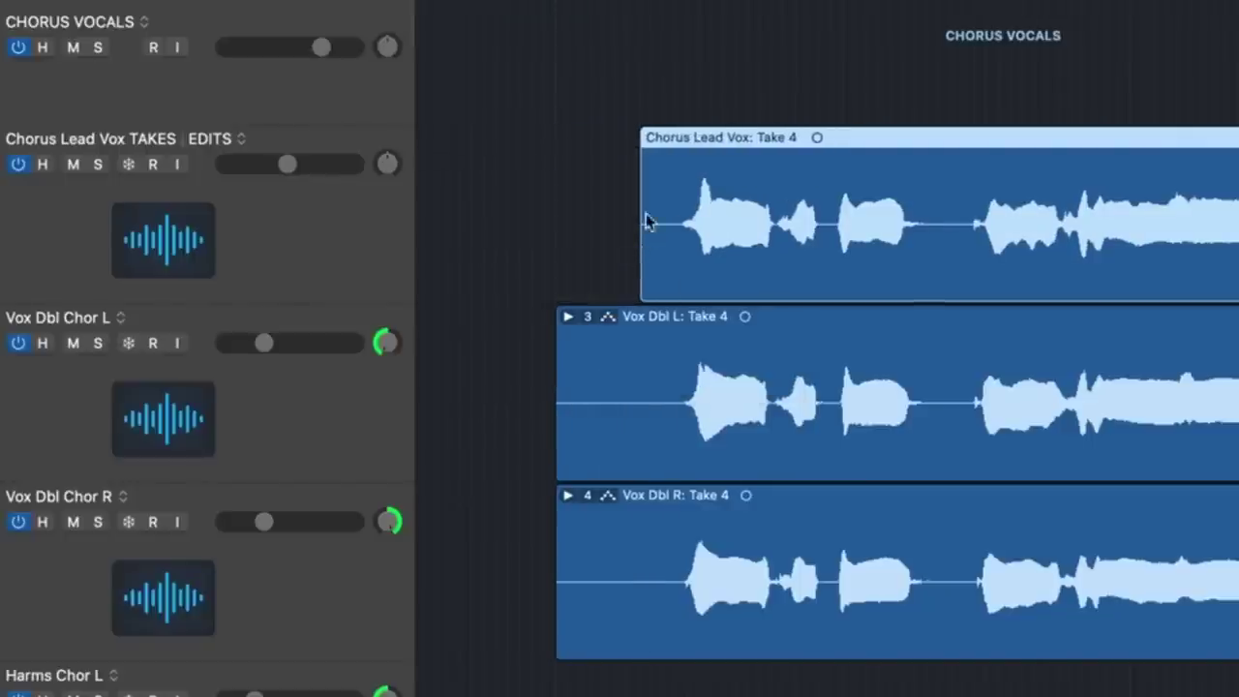
pyautogui.moveTo(680, 163); pyautogui.dragTo(737, 160)
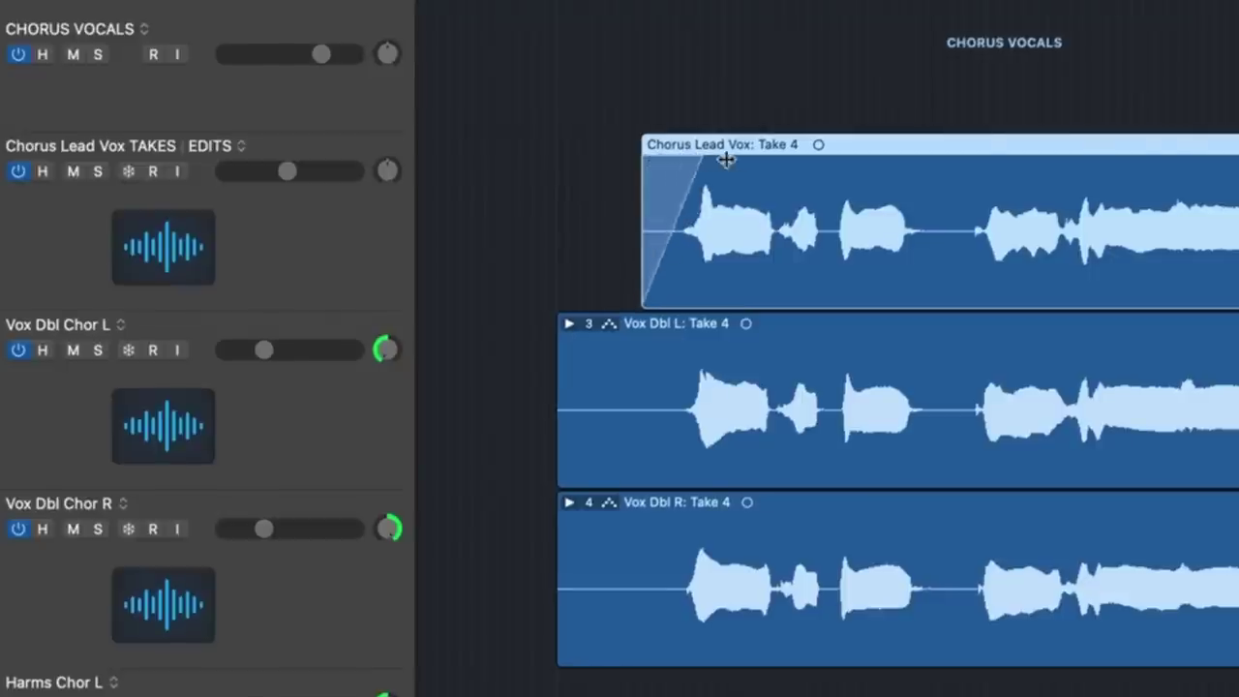
pyautogui.moveTo(726, 159); pyautogui.dragTo(666, 139)
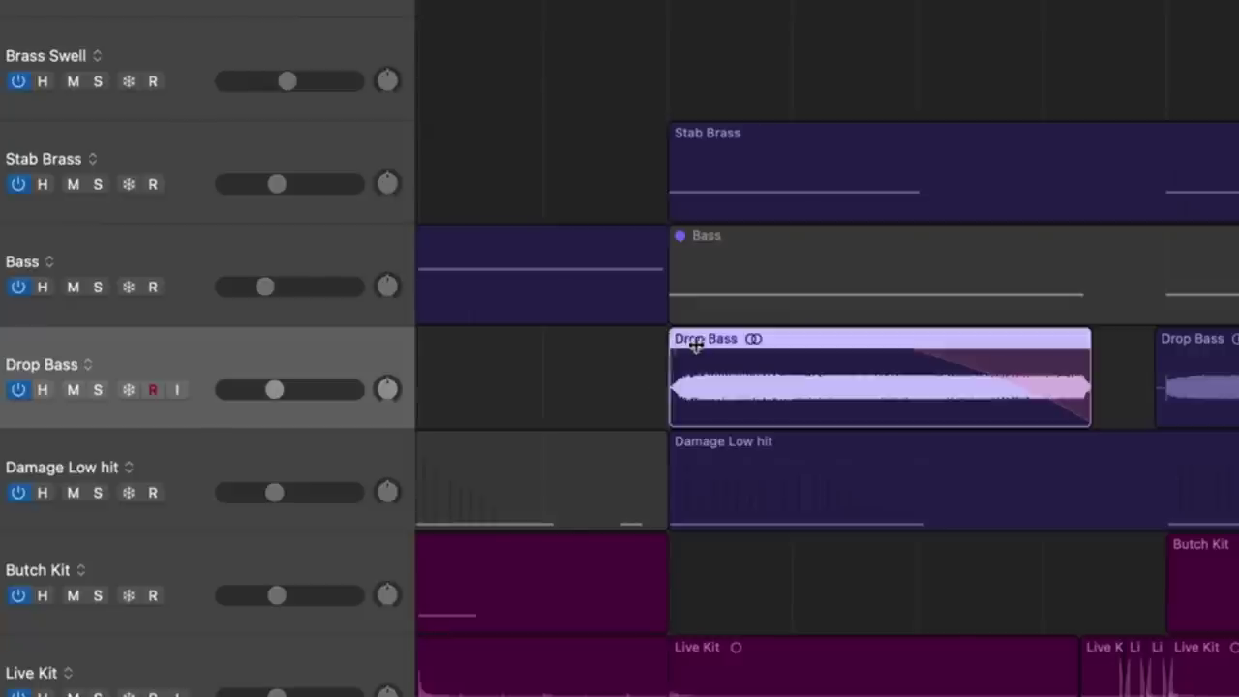
# Enlarge the tracks, solo Drop Bass and audition it.
pyautogui.press('super+Down')
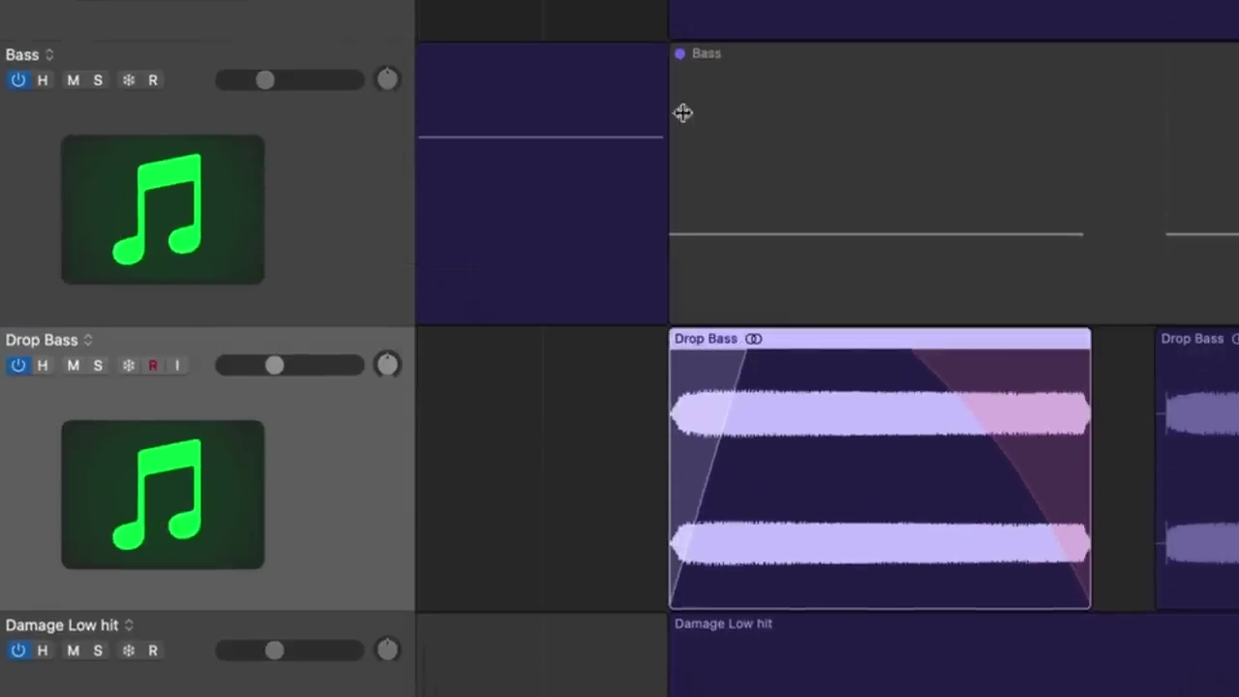
pyautogui.press('s')
pyautogui.press('space')
pyautogui.press('space')
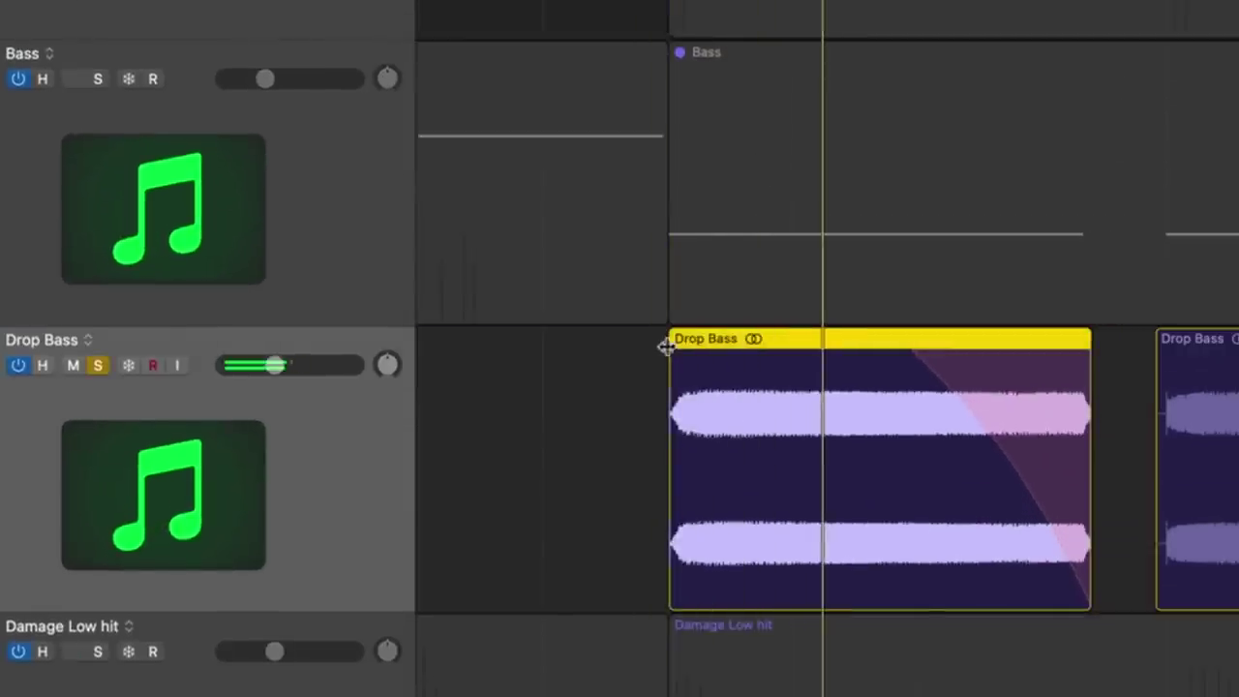
pyautogui.click(688, 343)
# Add a Speed Up fade-in to the start of the Drop Bass region.
pyautogui.moveTo(452, 281); pyautogui.dragTo(572, 283)
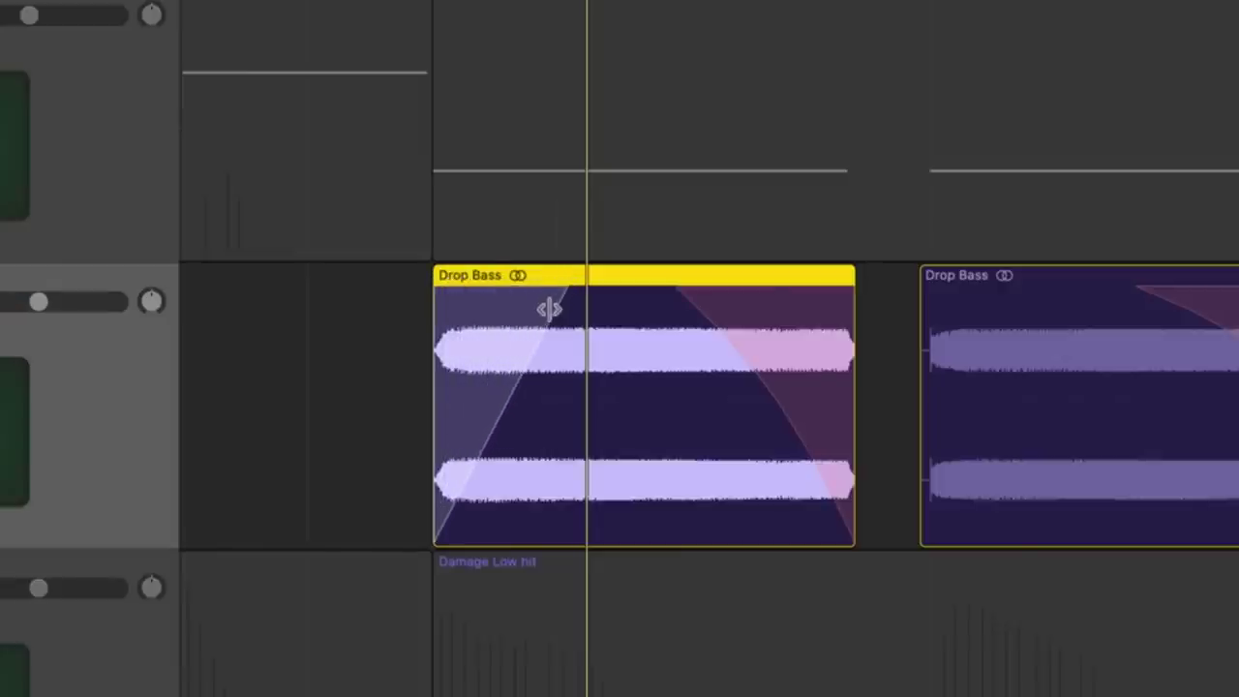
pyautogui.rightClick(551, 314)
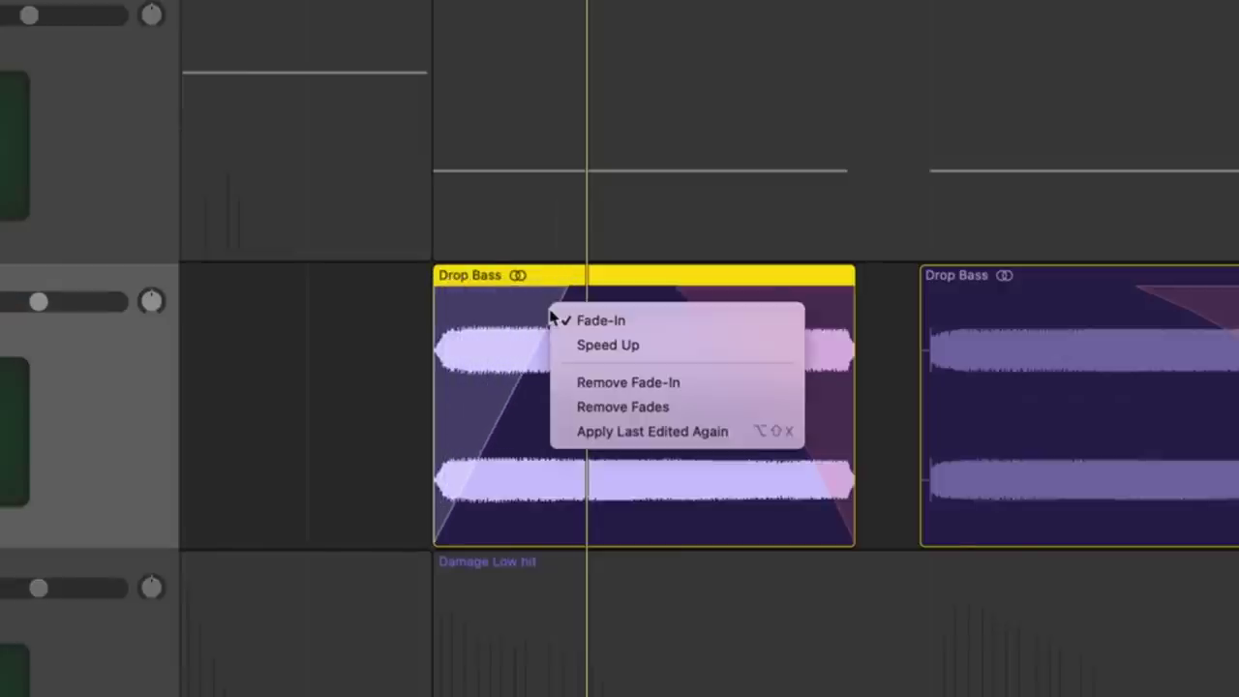
pyautogui.click(634, 354)
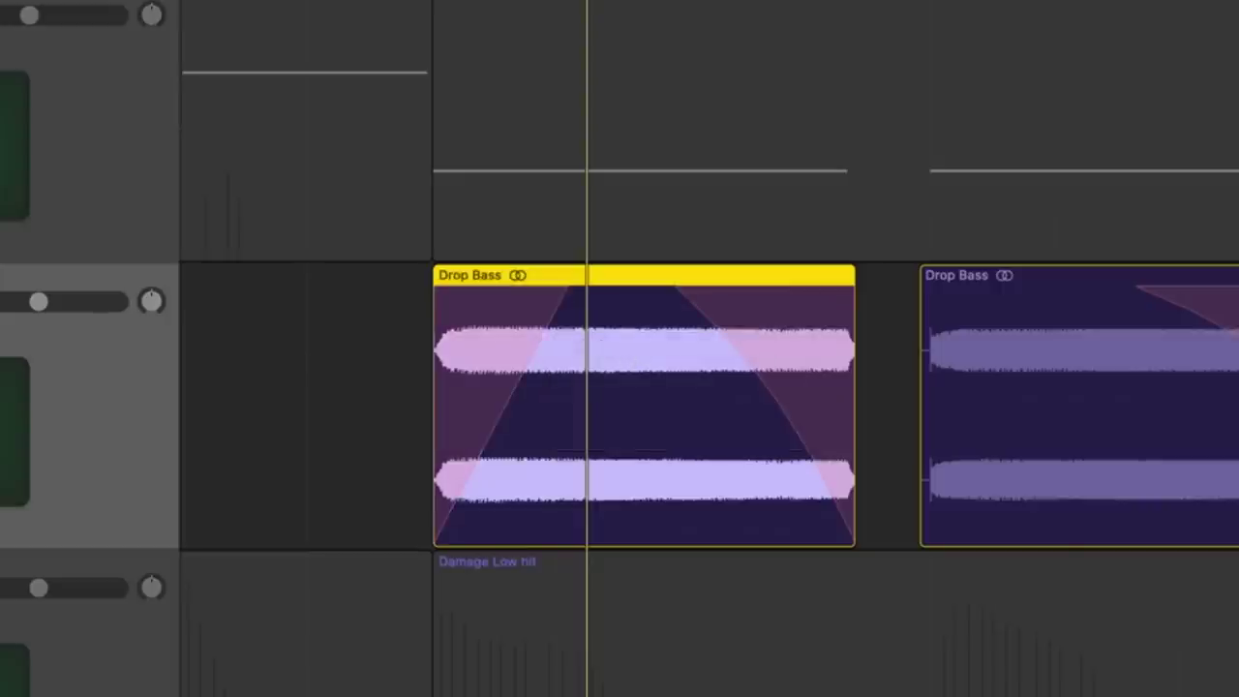
pyautogui.press('space')
pyautogui.press('space')
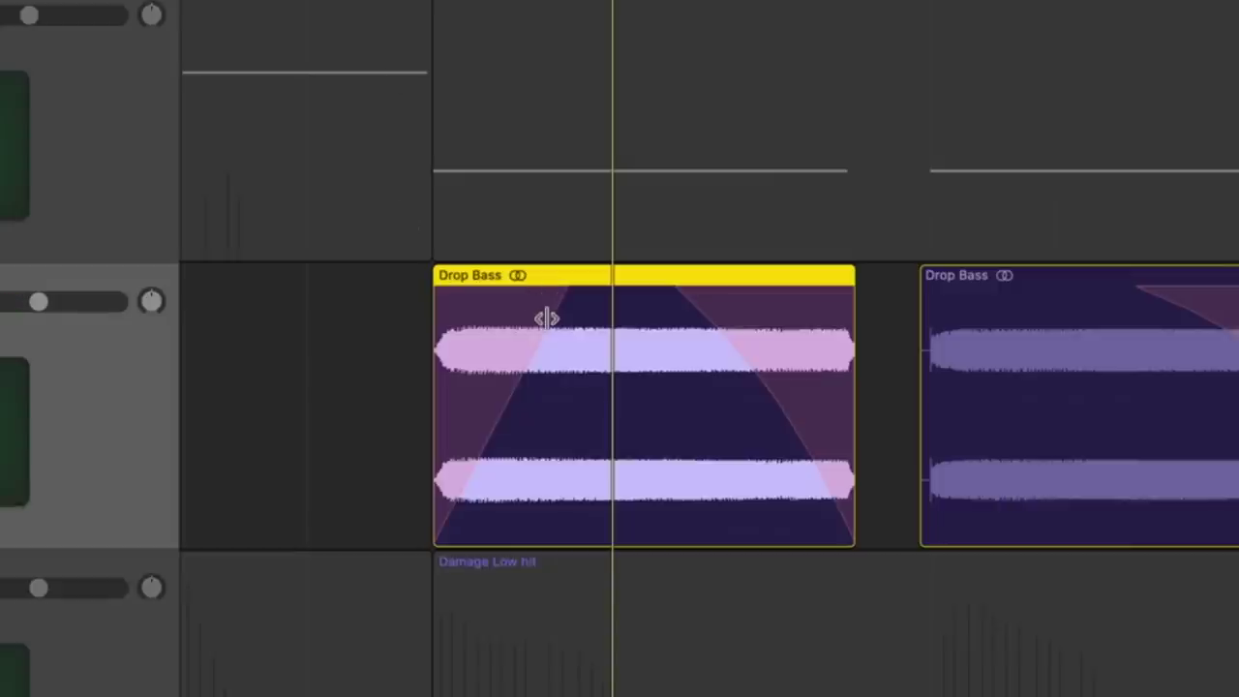
# Bend the Drop Bass fade-in into a short curve, replaying the region between adjustments.
pyautogui.moveTo(542, 315); pyautogui.dragTo(521, 279)
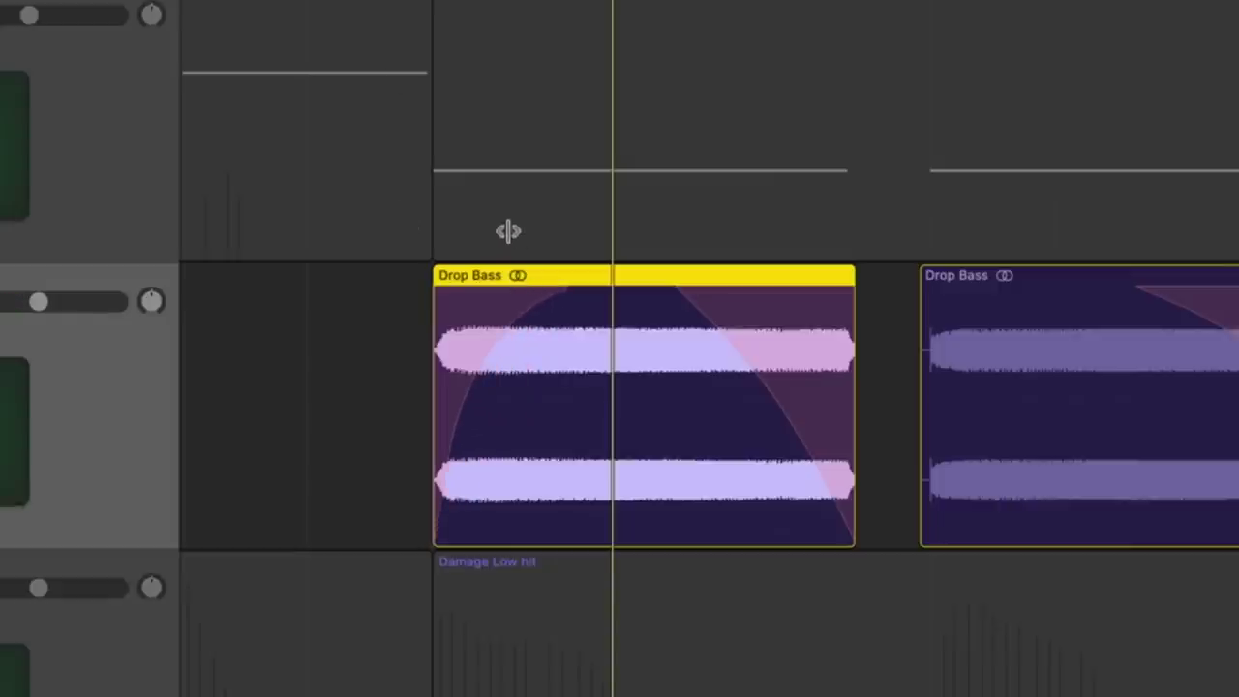
pyautogui.press('space')
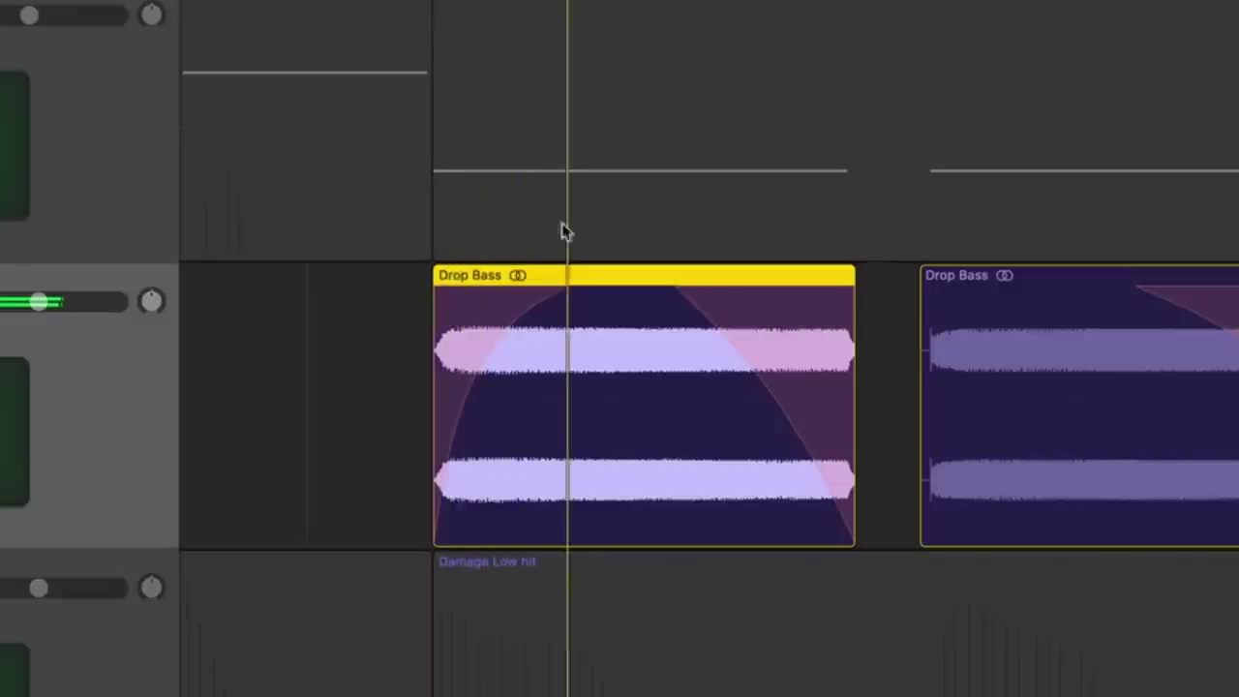
pyautogui.moveTo(541, 314); pyautogui.dragTo(624, 361)
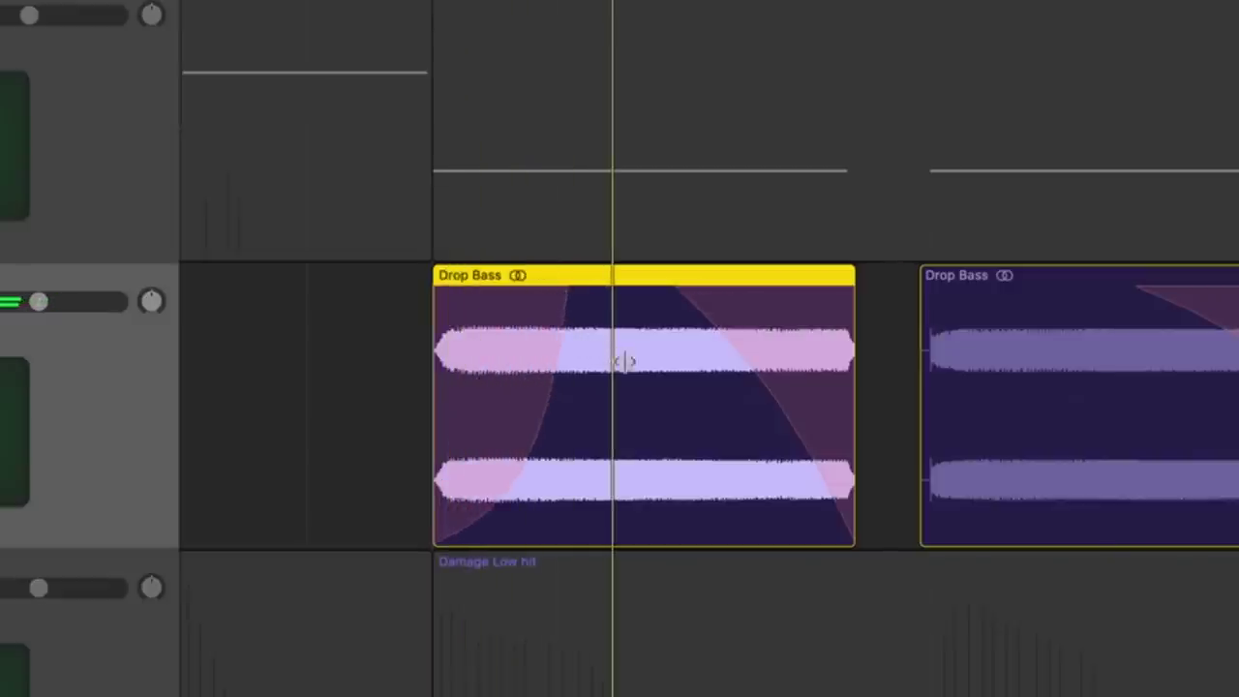
pyautogui.press('space')
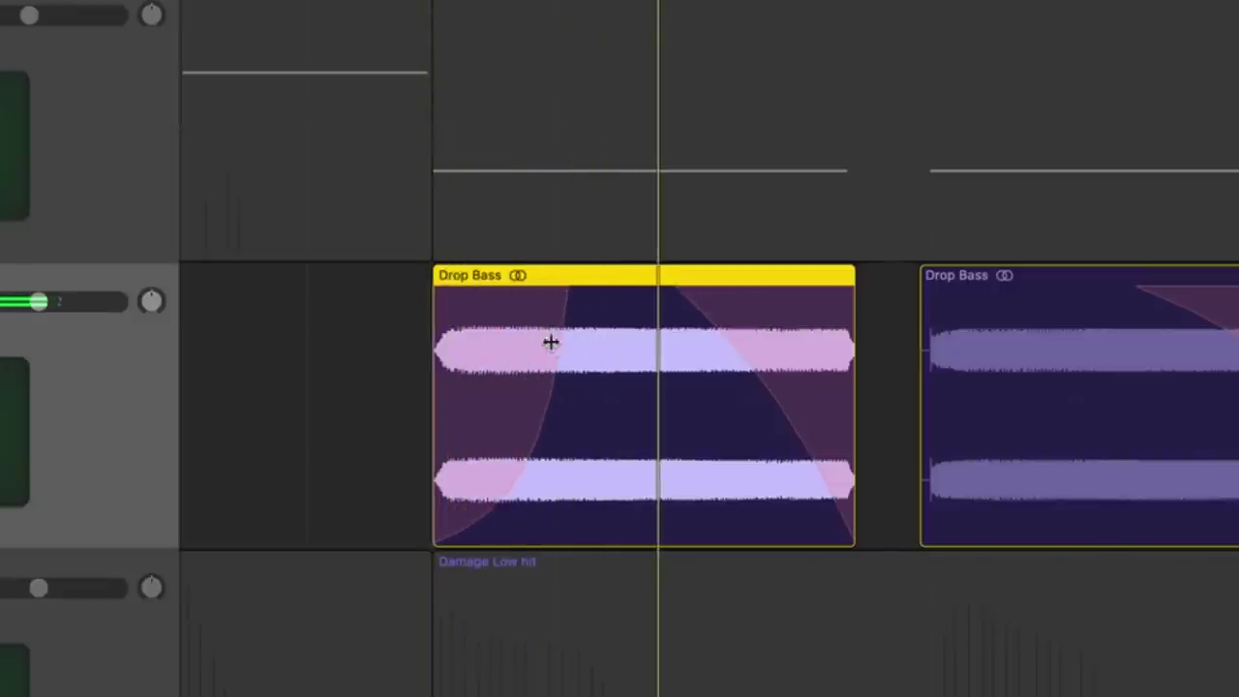
pyautogui.moveTo(550, 341); pyautogui.dragTo(438, 278)
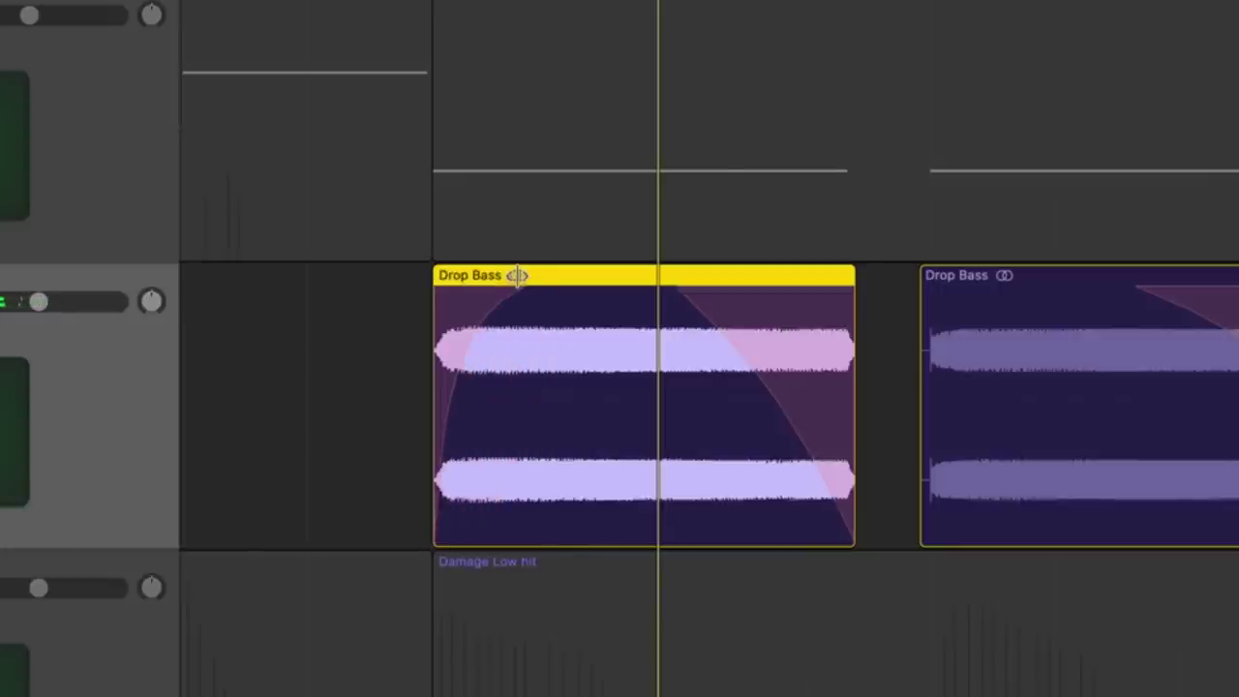
pyautogui.click(177, 338)
pyautogui.hscroll(4, 199, 335)
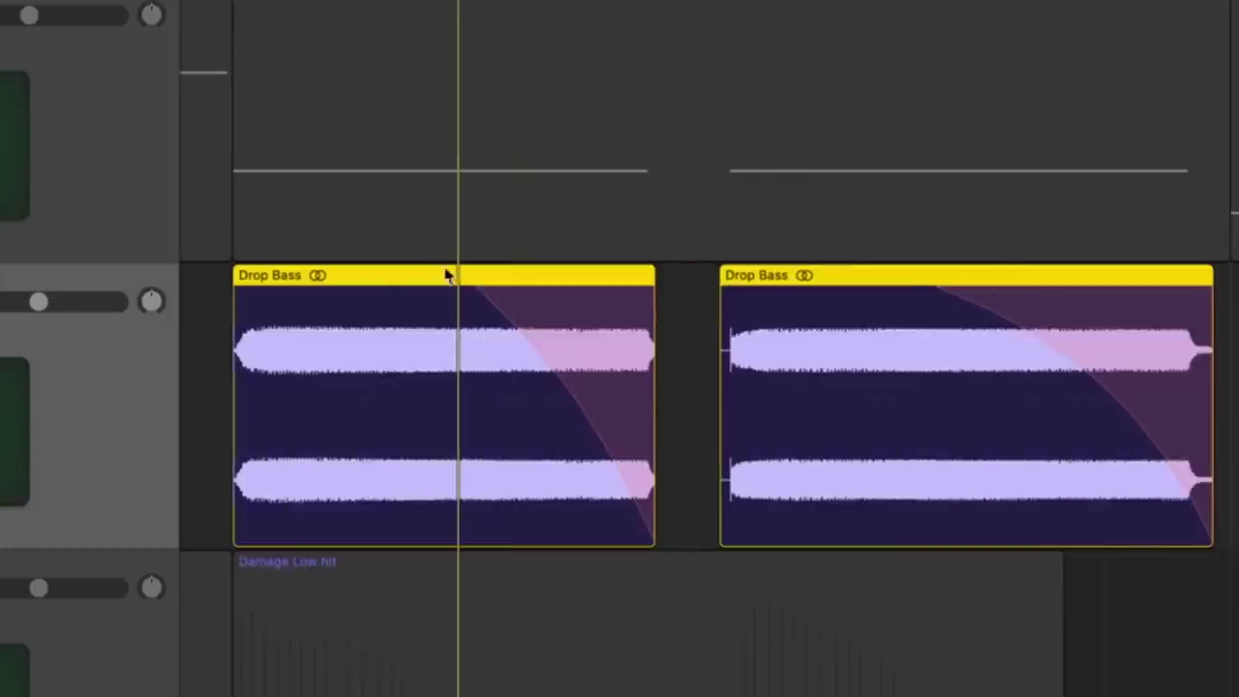
# Deselect both Drop Bass regions and return the playhead to their start at bar 25.
pyautogui.rightClick(527, 302)
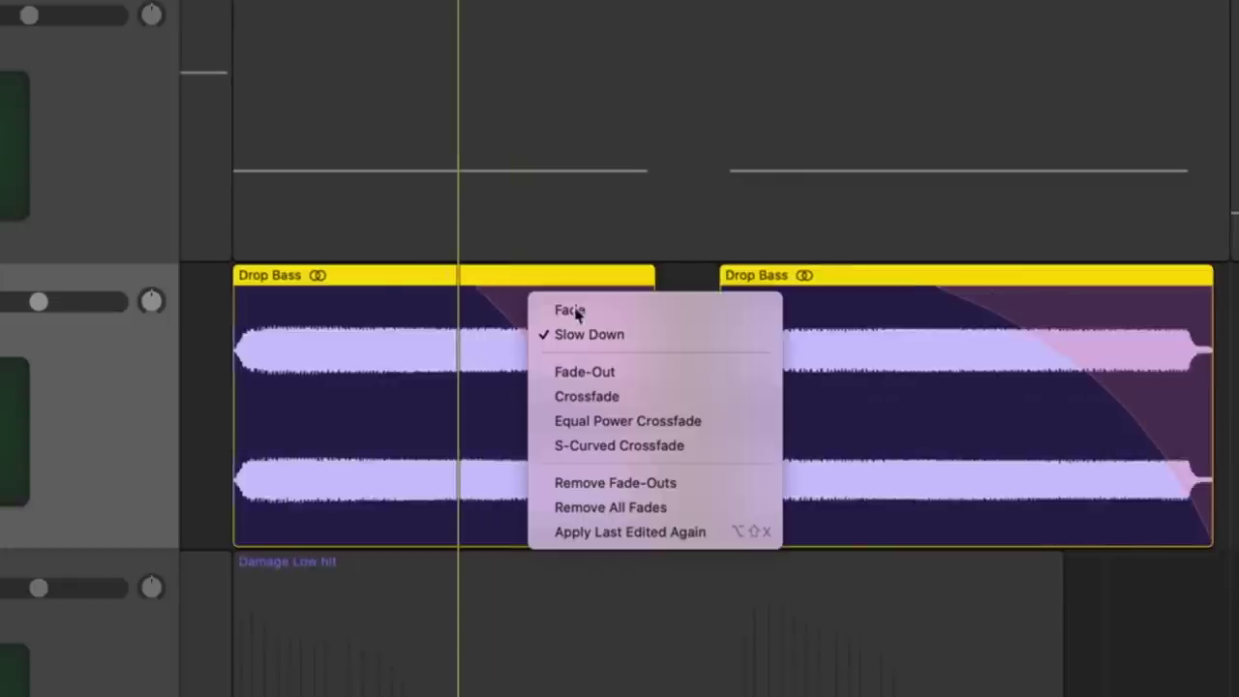
pyautogui.click(198, 311)
pyautogui.click(198, 312)
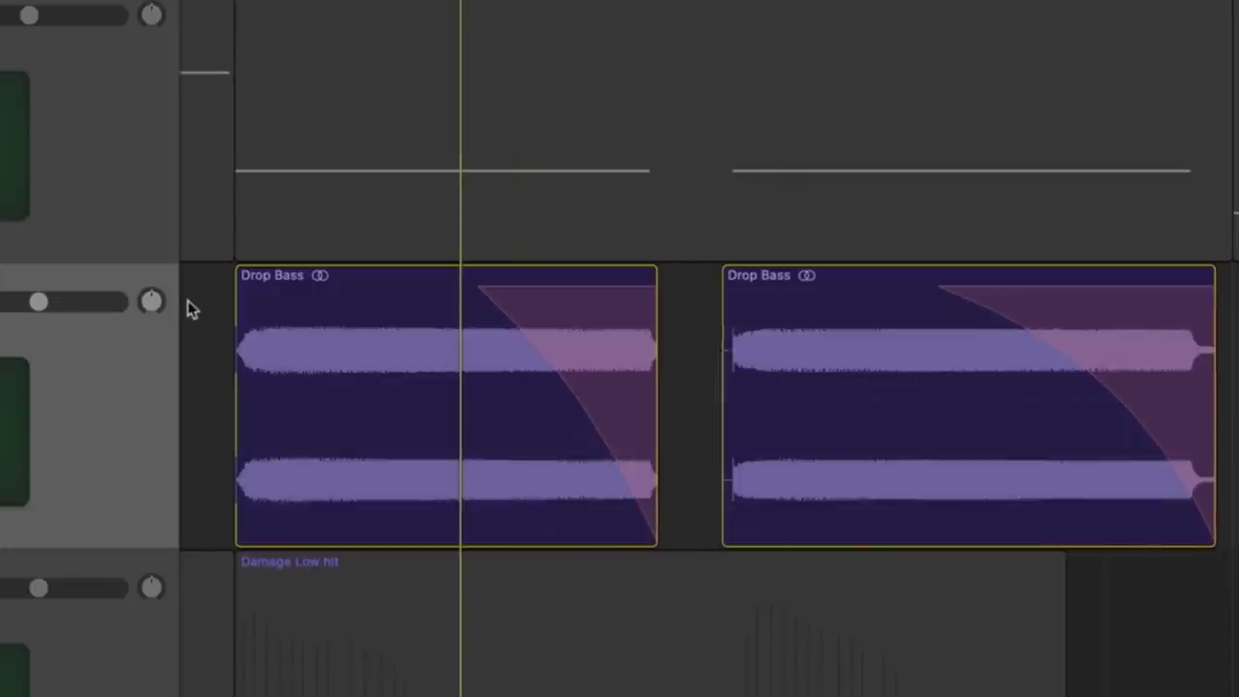
pyautogui.press('Return')
# Play back the Drop Bass slow-down fades from bar 25.
pyautogui.press('space')
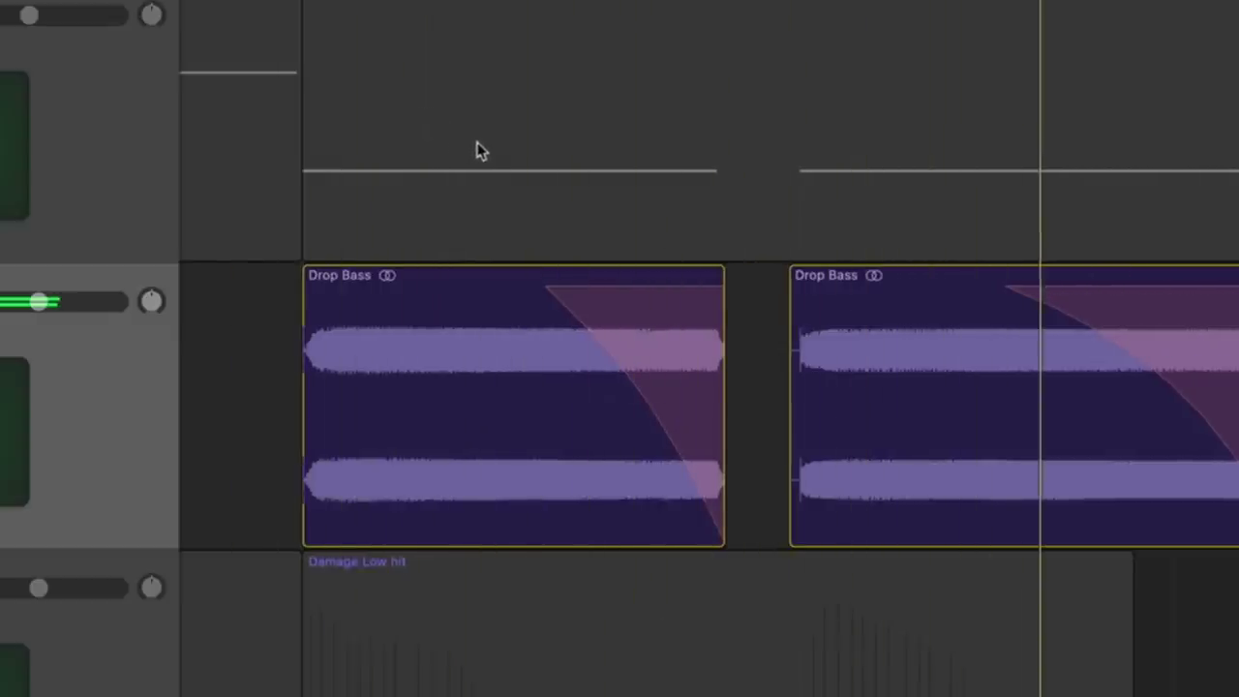
pyautogui.press('super+Left')
pyautogui.press('space')
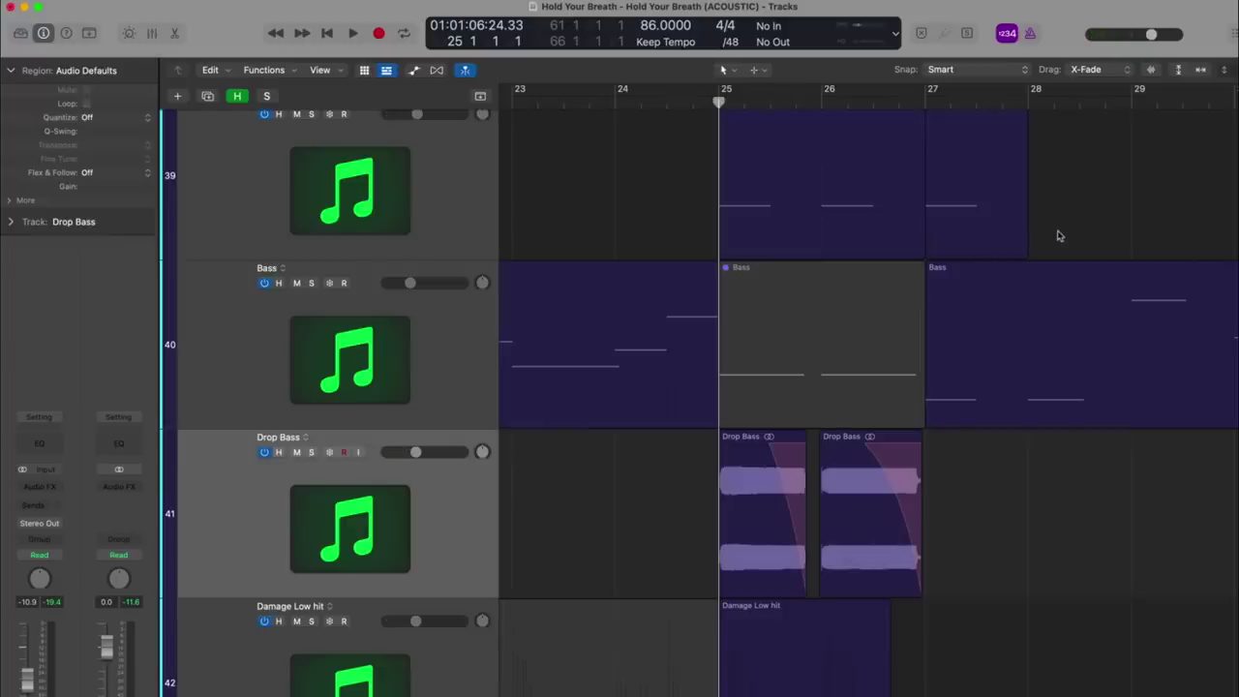
pyautogui.press('space')
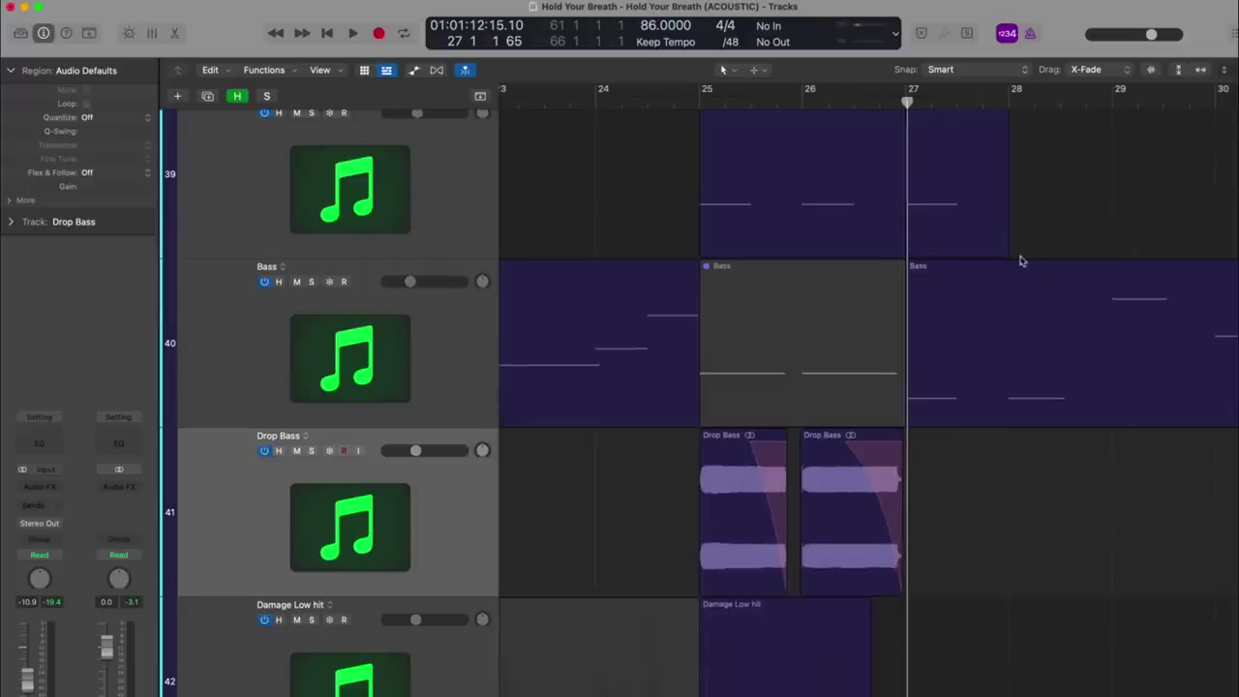
# Zoom out to bars 1–57 and show the global tracks above the arrangement.
pyautogui.press('super+Up')
pyautogui.press('super+Up')
pyautogui.press('super+Up')
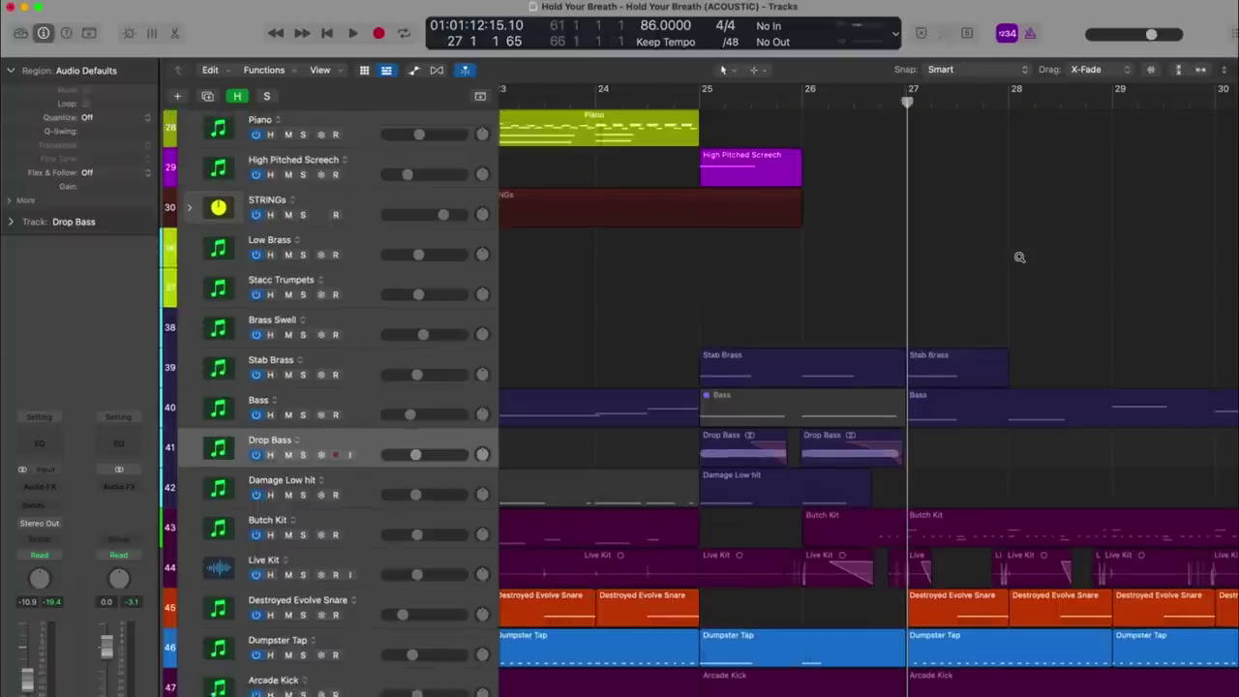
pyautogui.press('super+Left')
pyautogui.press('super+Left')
pyautogui.press('super+Left')
pyautogui.scroll(10, 1019, 262)
pyautogui.hscroll(2, 1019, 261)
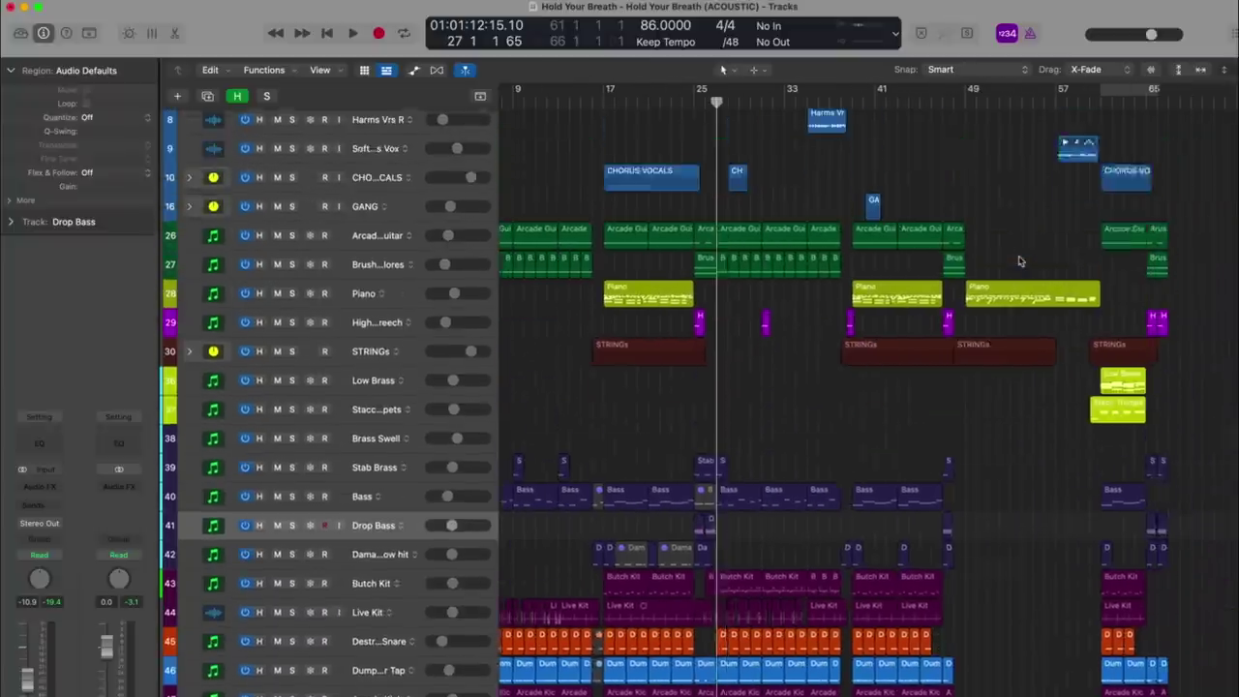
pyautogui.click(479, 99)
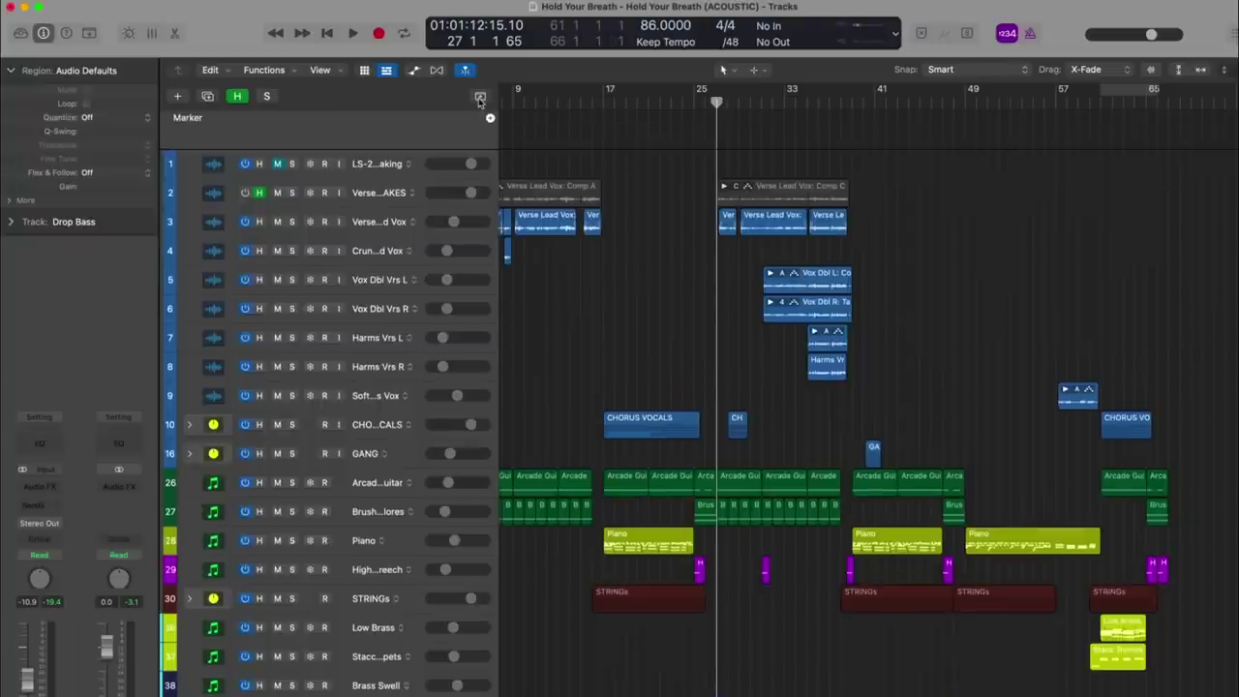
# Add the Tempo global track, make it taller and zoom in around the playhead.
pyautogui.rightClick(386, 130)
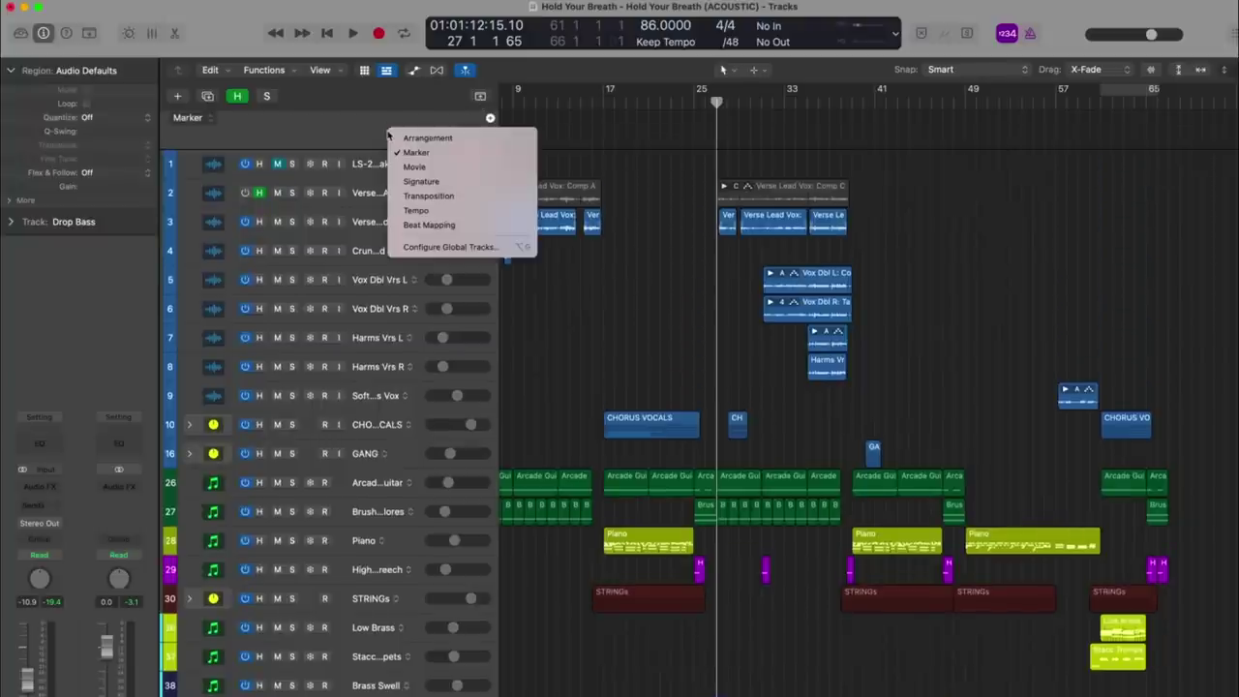
pyautogui.click(436, 210)
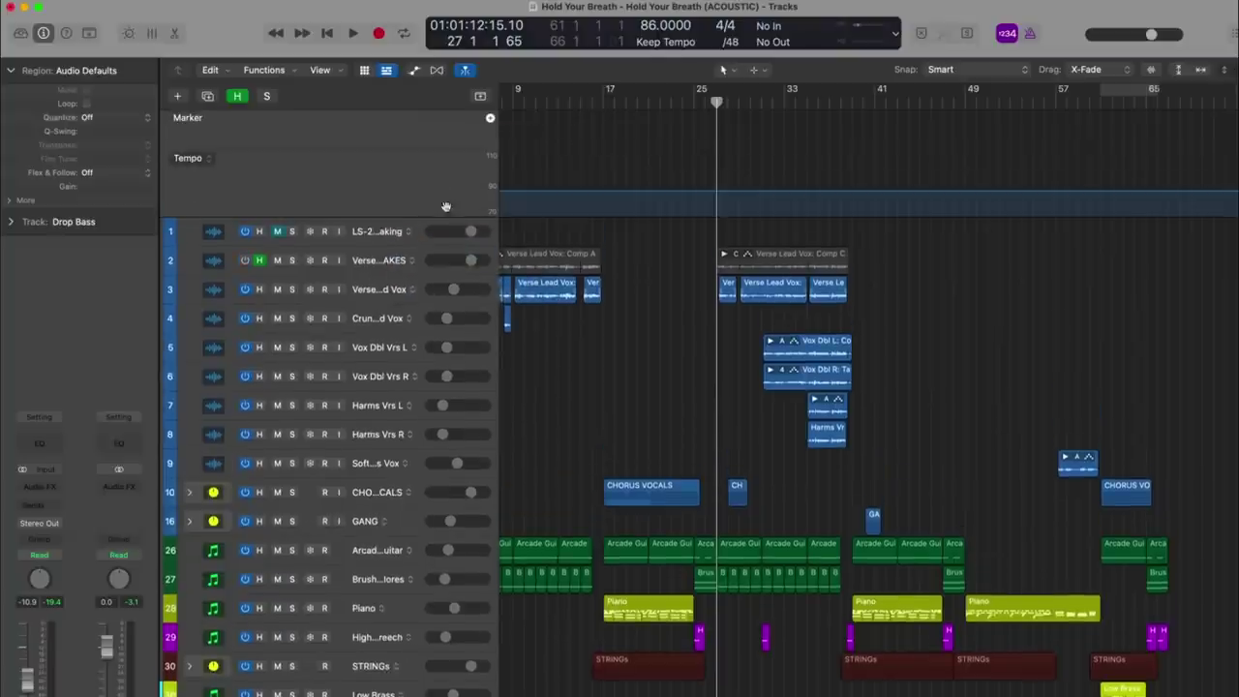
pyautogui.moveTo(450, 214); pyautogui.dragTo(474, 344)
pyautogui.press('super+Right')
pyautogui.press('super+Right')
pyautogui.press('super+Right')
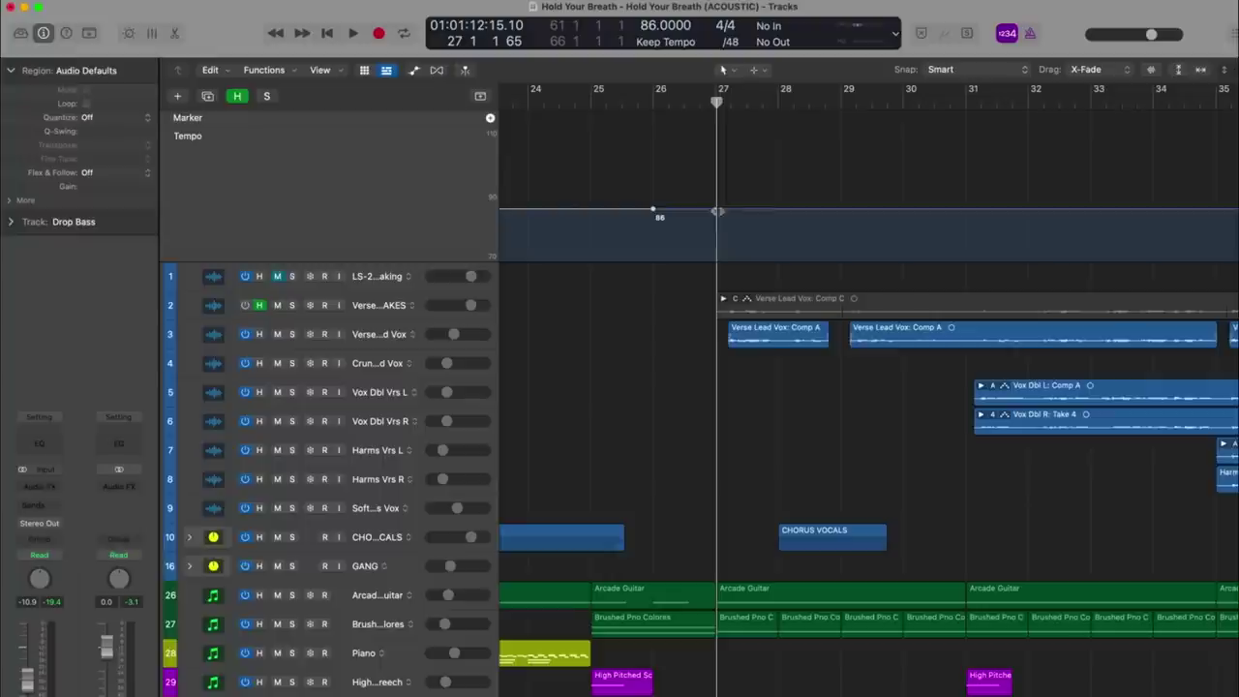
# Add a tempo point at bar 27, lower it to 70 and curve the drop from 86.
pyautogui.click(717, 232)
pyautogui.click(657, 104)
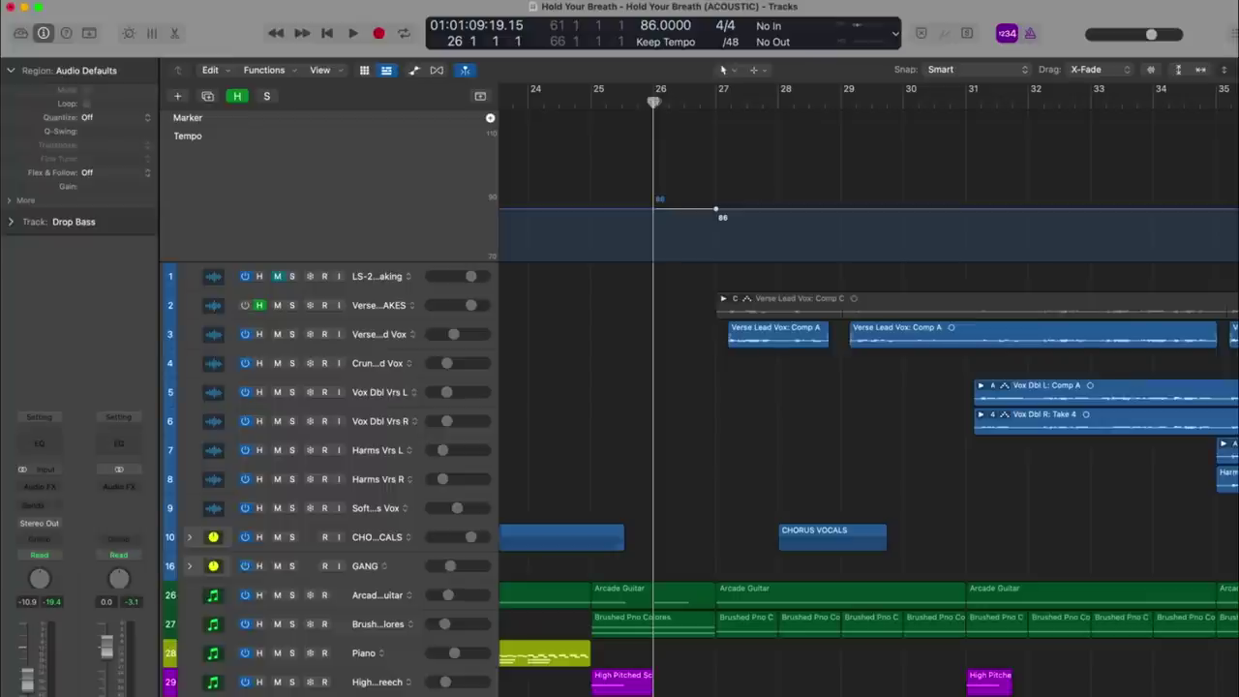
pyautogui.moveTo(656, 103); pyautogui.dragTo(716, 114)
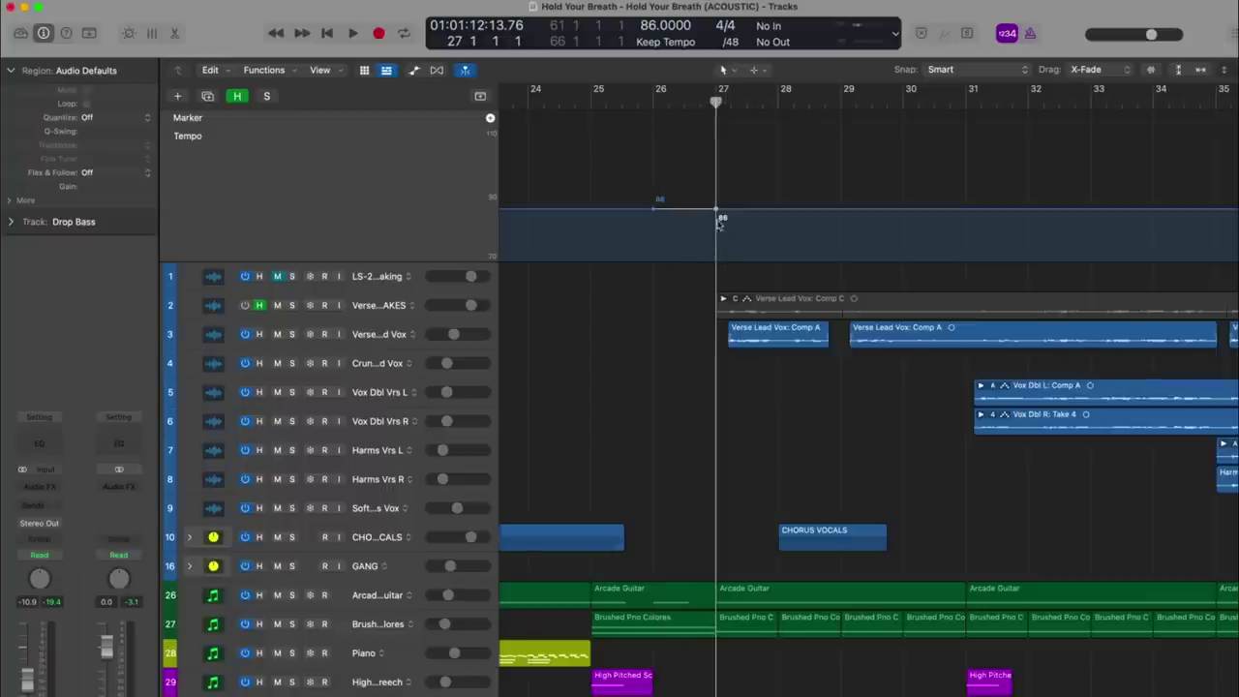
pyautogui.moveTo(718, 213); pyautogui.dragTo(723, 247)
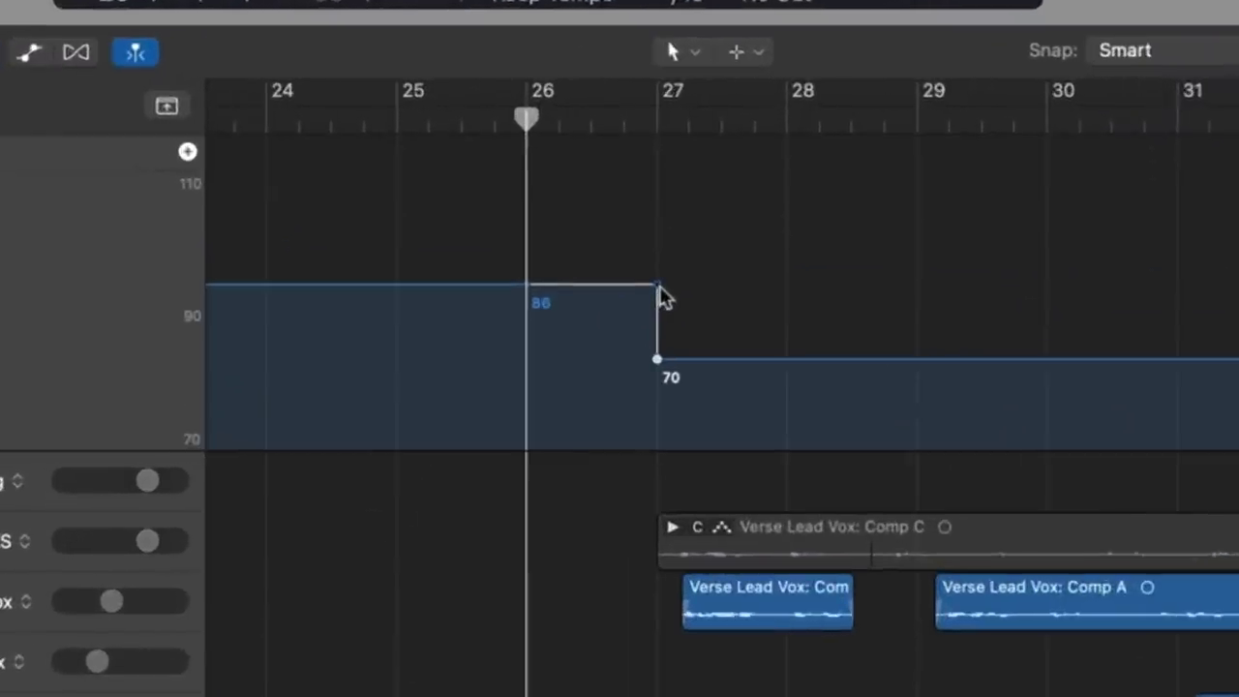
pyautogui.moveTo(664, 298)
pyautogui.mouseDown()
pyautogui.moveTo(597, 303)
pyautogui.moveTo(567, 329)
pyautogui.moveTo(559, 382)
pyautogui.moveTo(598, 315)
pyautogui.mouseUp()
# Zoom in on the tempo curve and play back the slowdown.
pyautogui.press('super+Right')
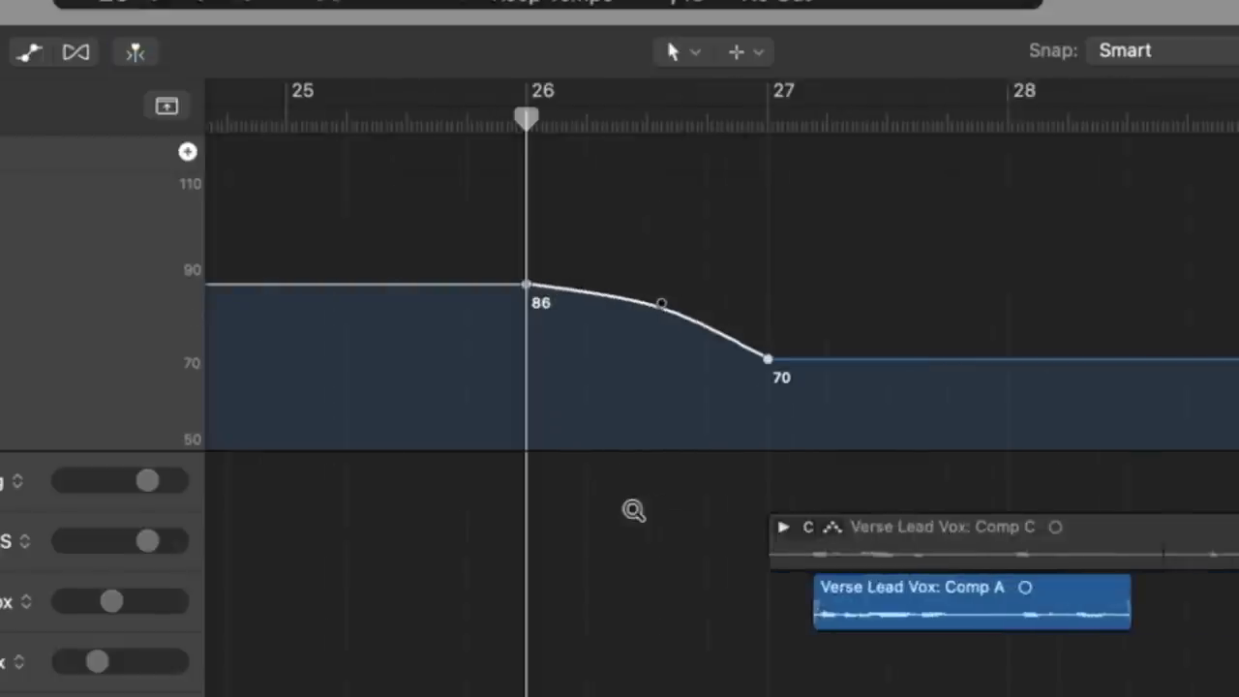
pyautogui.scroll(-5, 613, 455)
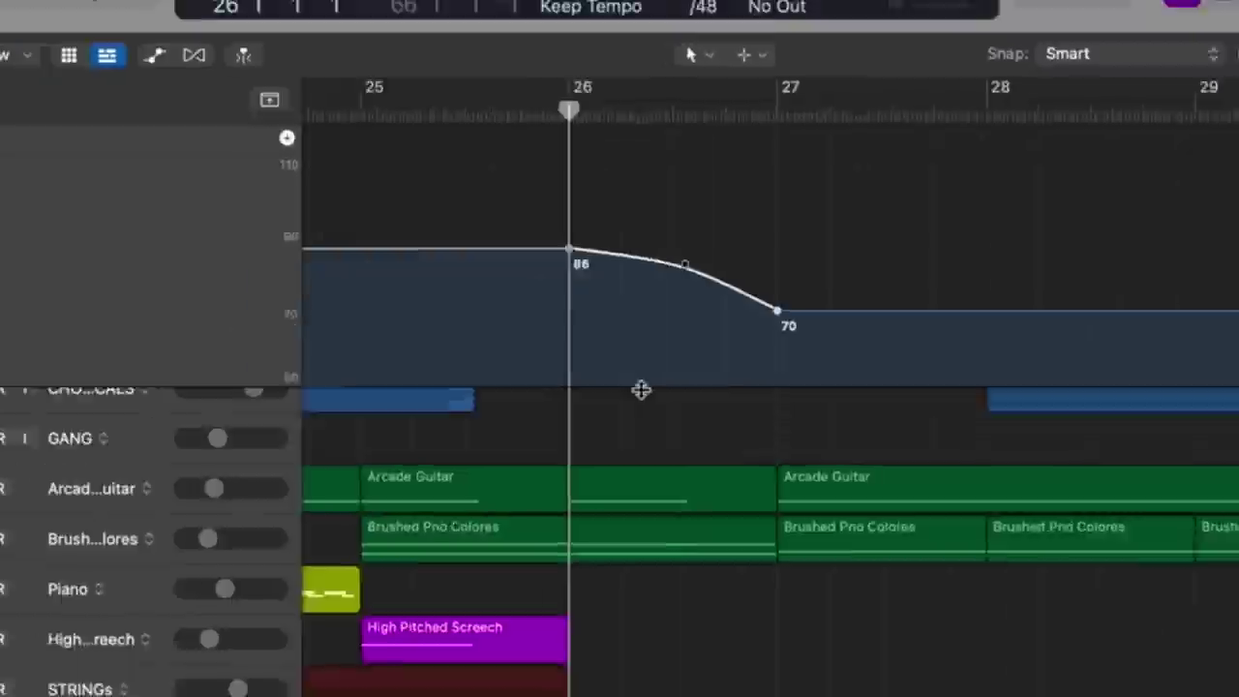
pyautogui.press('space')
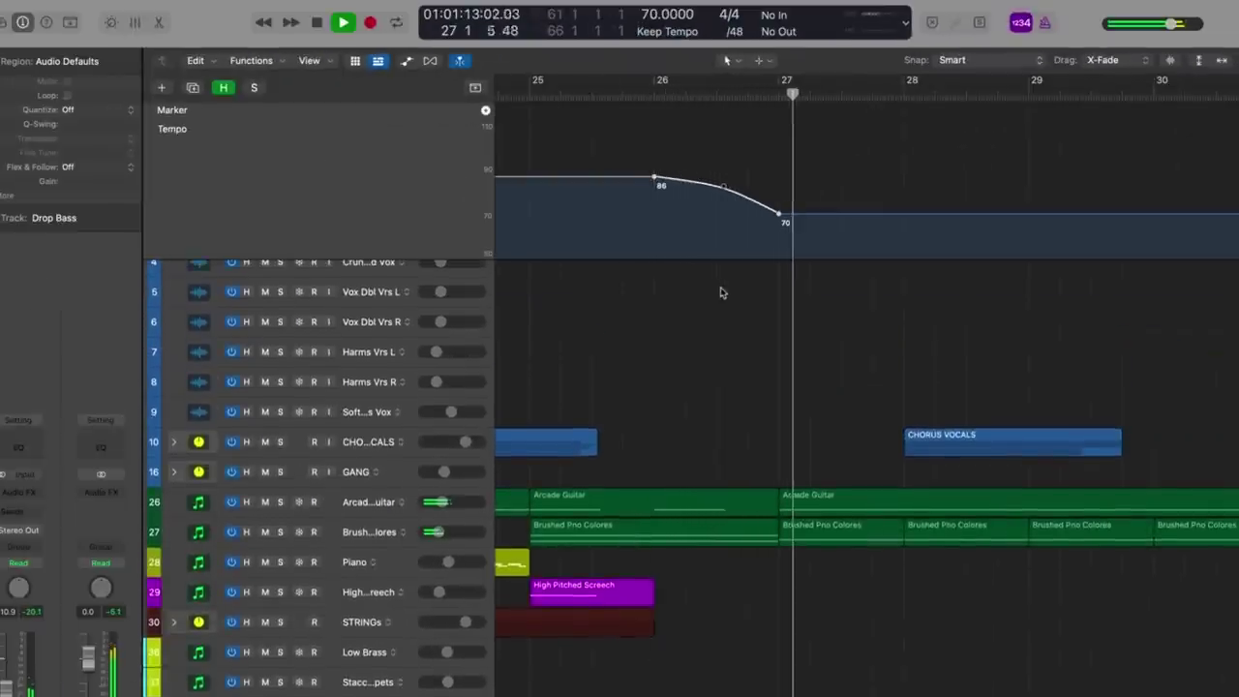
# Stop playback of the tempo slowdown.
pyautogui.press('space')
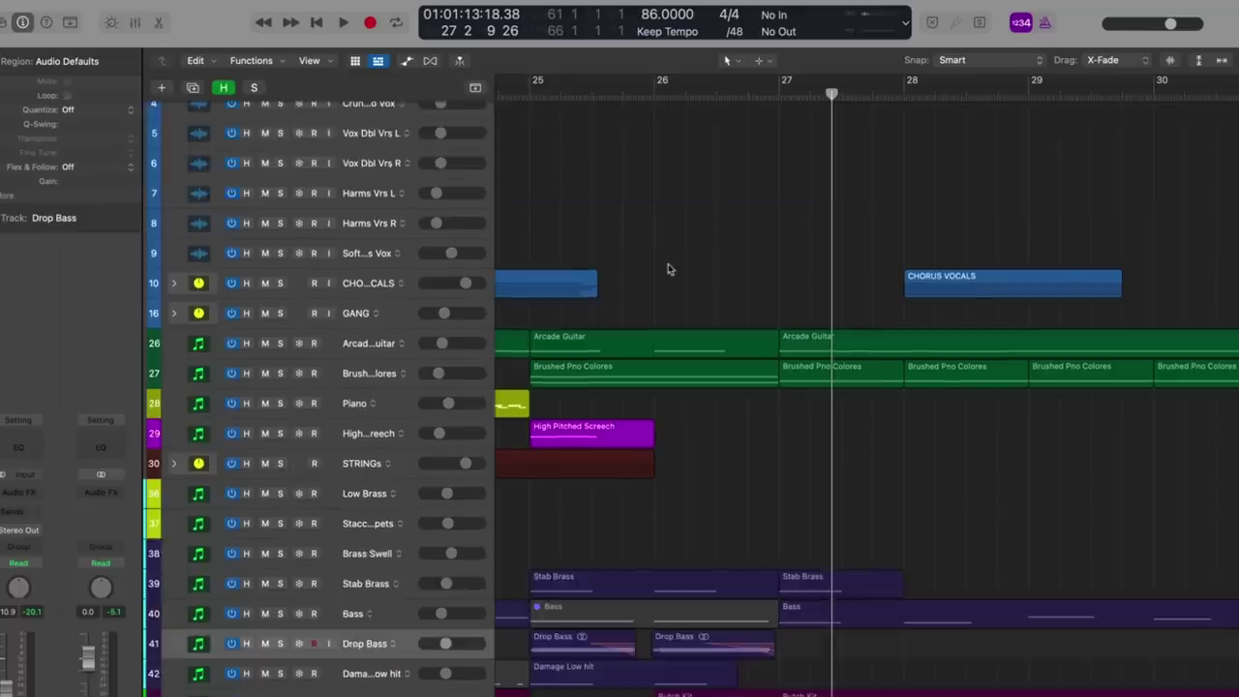
# Create software instrument track Inst 21 with a stereo Quick Sampler (Single Sample).
pyautogui.press('alt+super+n')
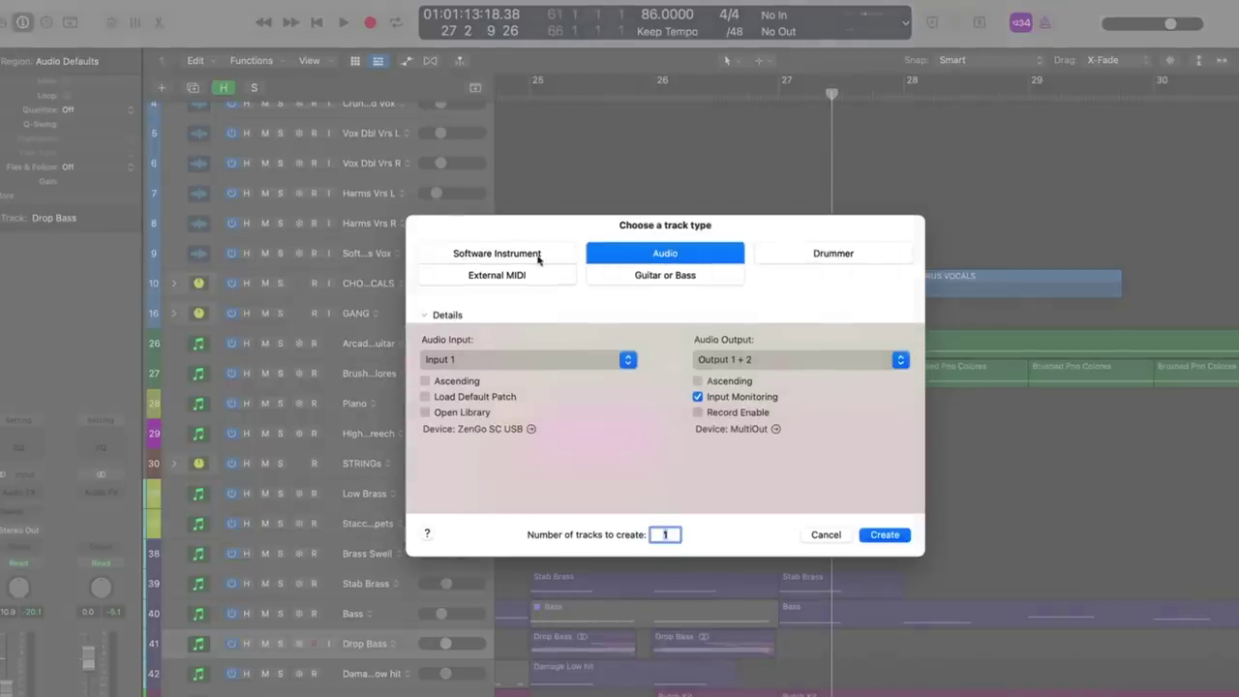
pyautogui.click(539, 258)
pyautogui.click(462, 360)
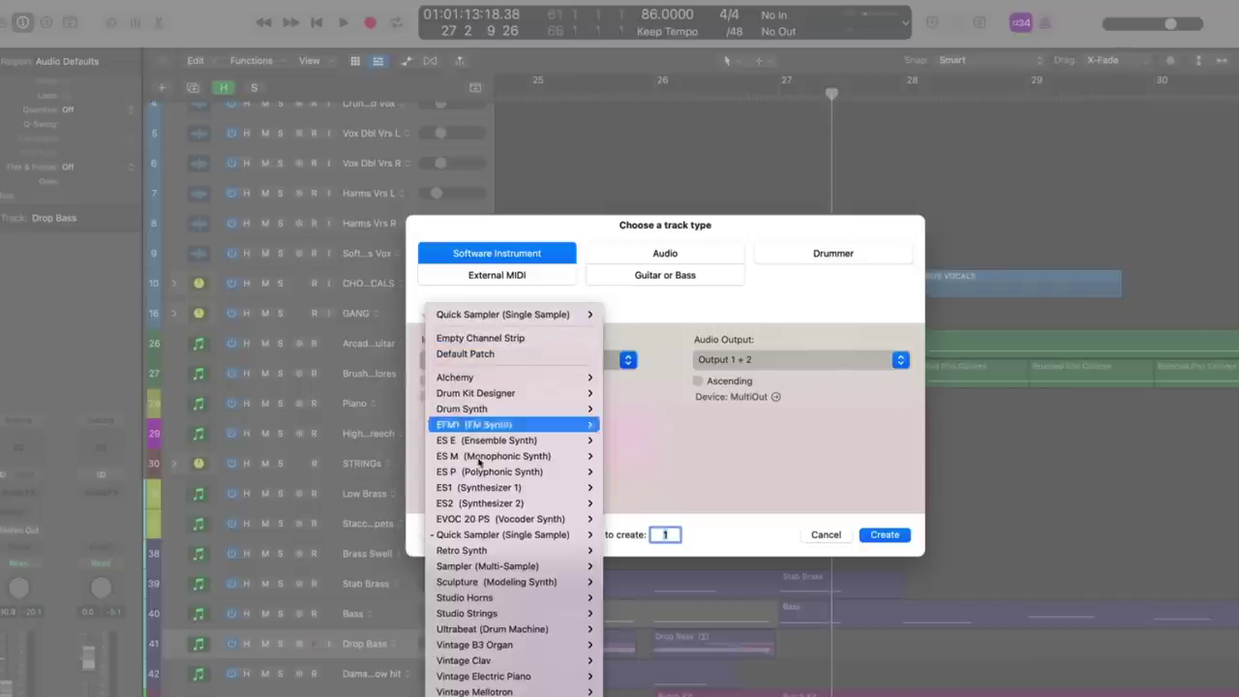
pyautogui.moveTo(480, 534)
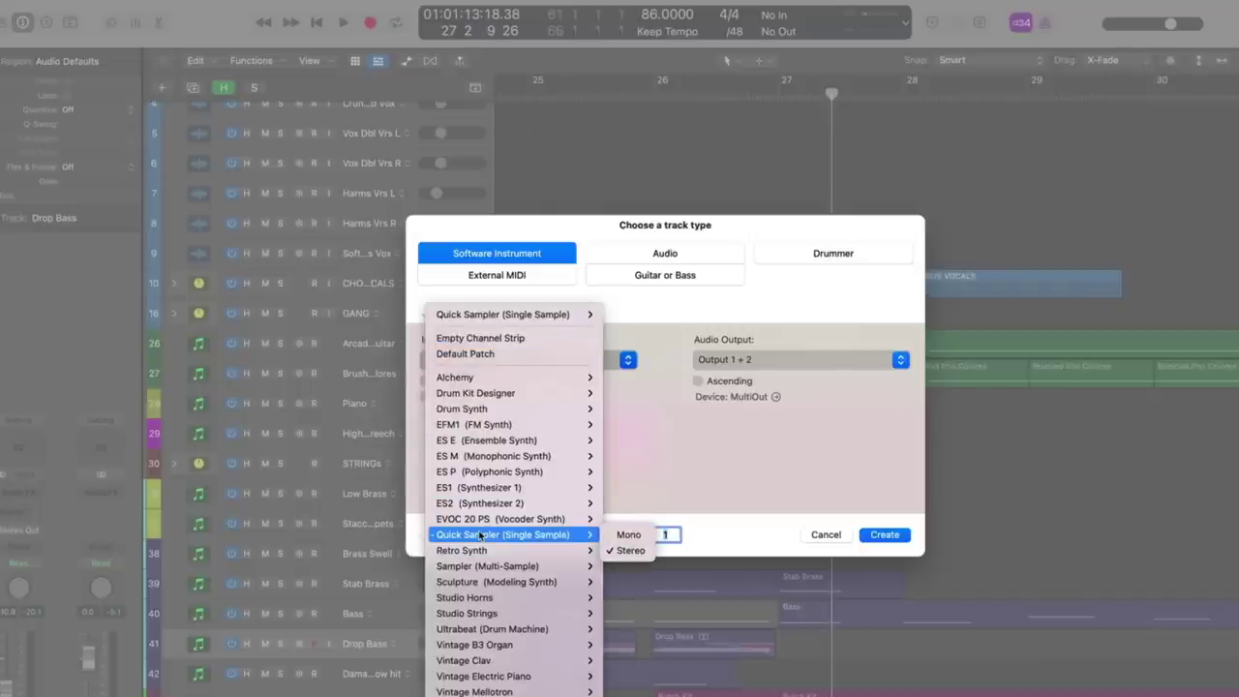
pyautogui.click(629, 550)
pyautogui.click(884, 538)
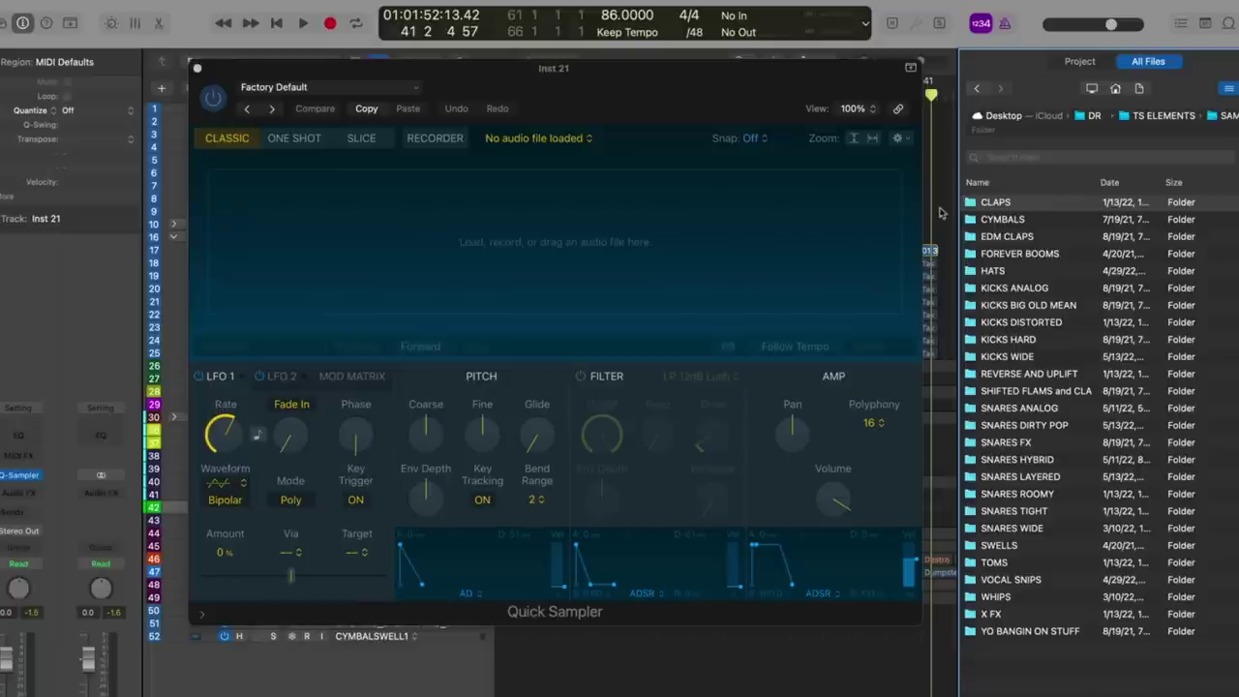
# Load ROOMY 80S SN 01.wav from the SNARES ROOMY folder into Quick Sampler, then close its window.
pyautogui.doubleClick(1002, 495)
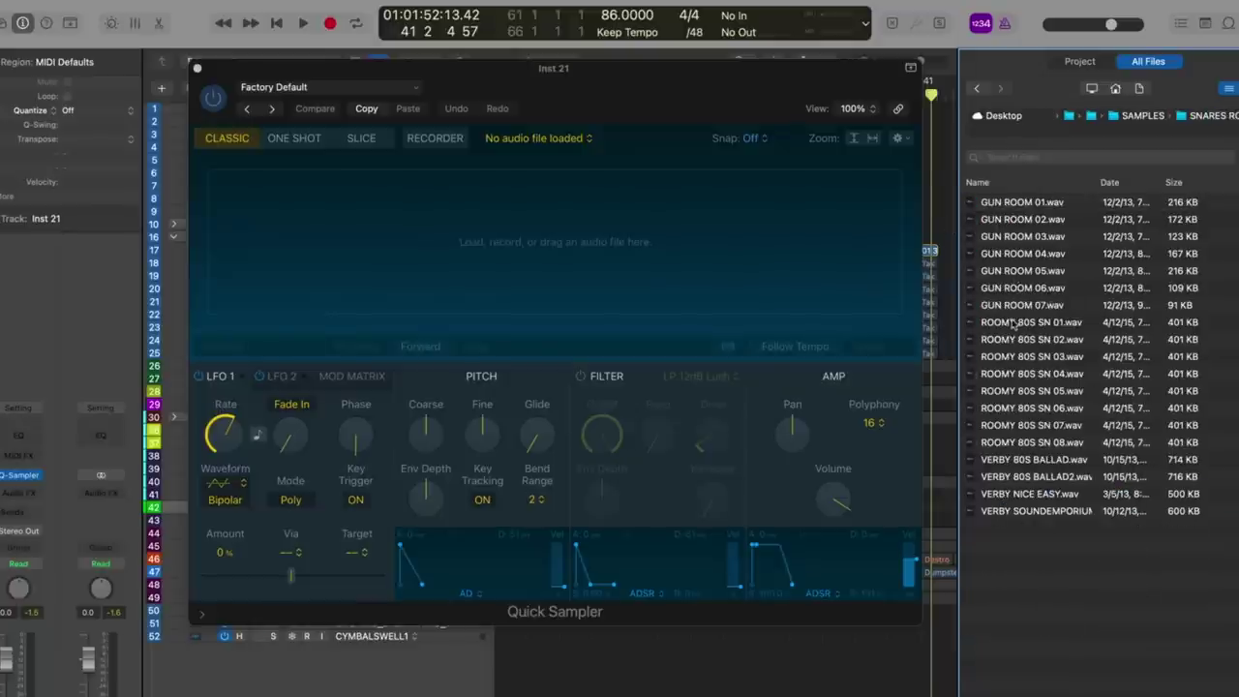
pyautogui.moveTo(1013, 325); pyautogui.dragTo(666, 244)
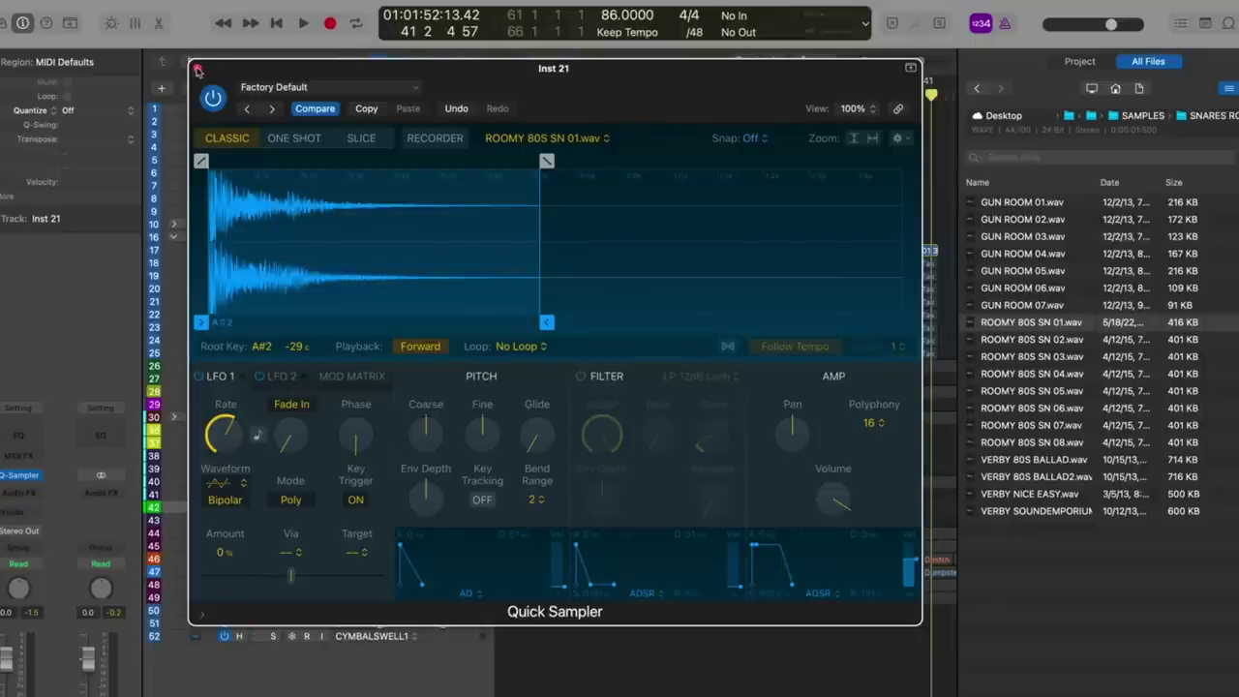
pyautogui.click(197, 69)
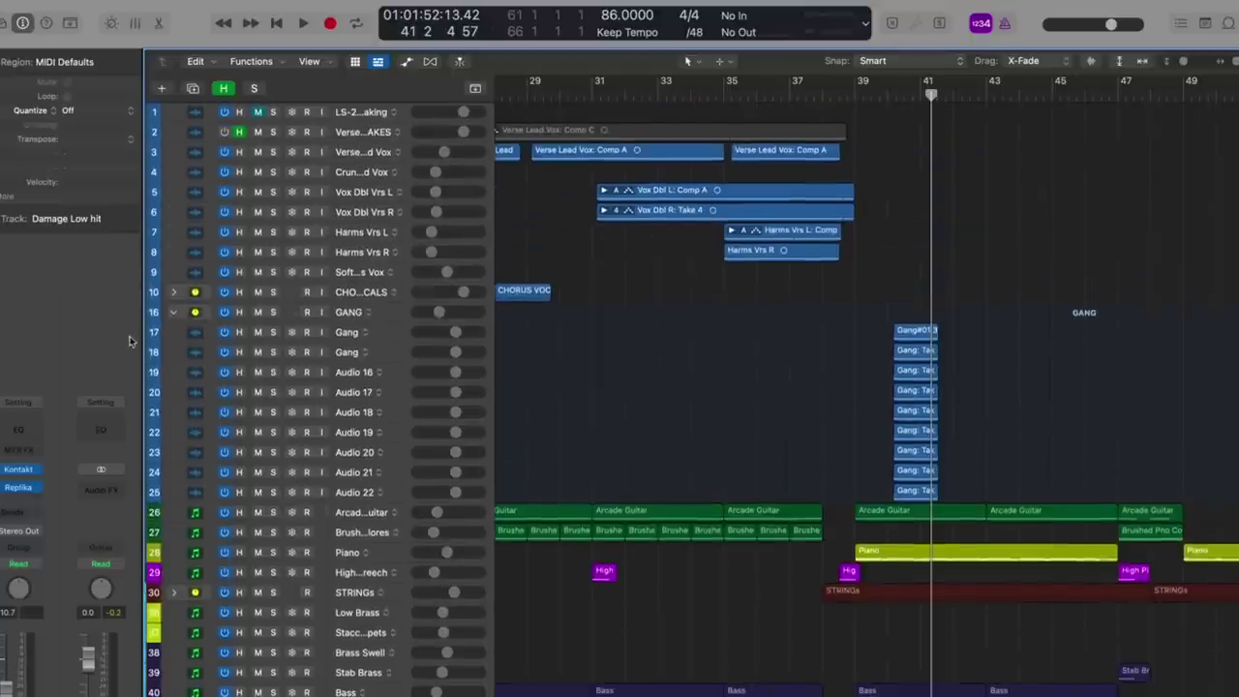
# Collapse the GANG folder and select the Aux 1 reverb channel in the Mixer.
pyautogui.click(174, 312)
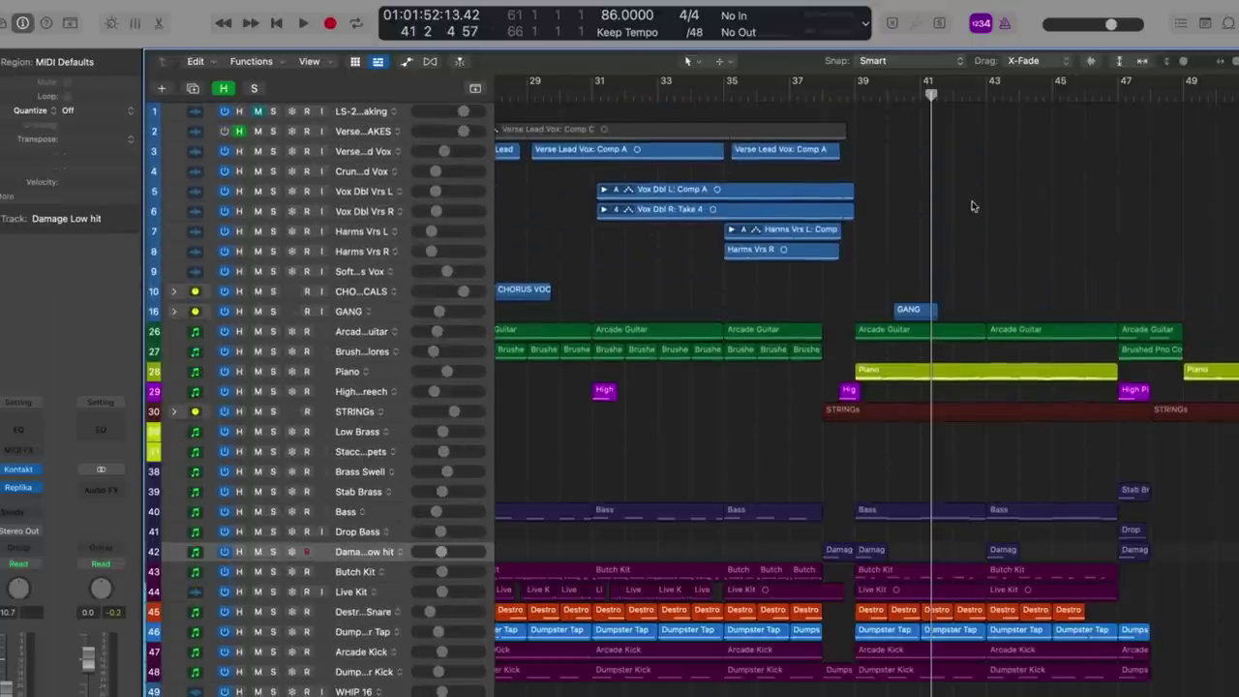
pyautogui.press('x')
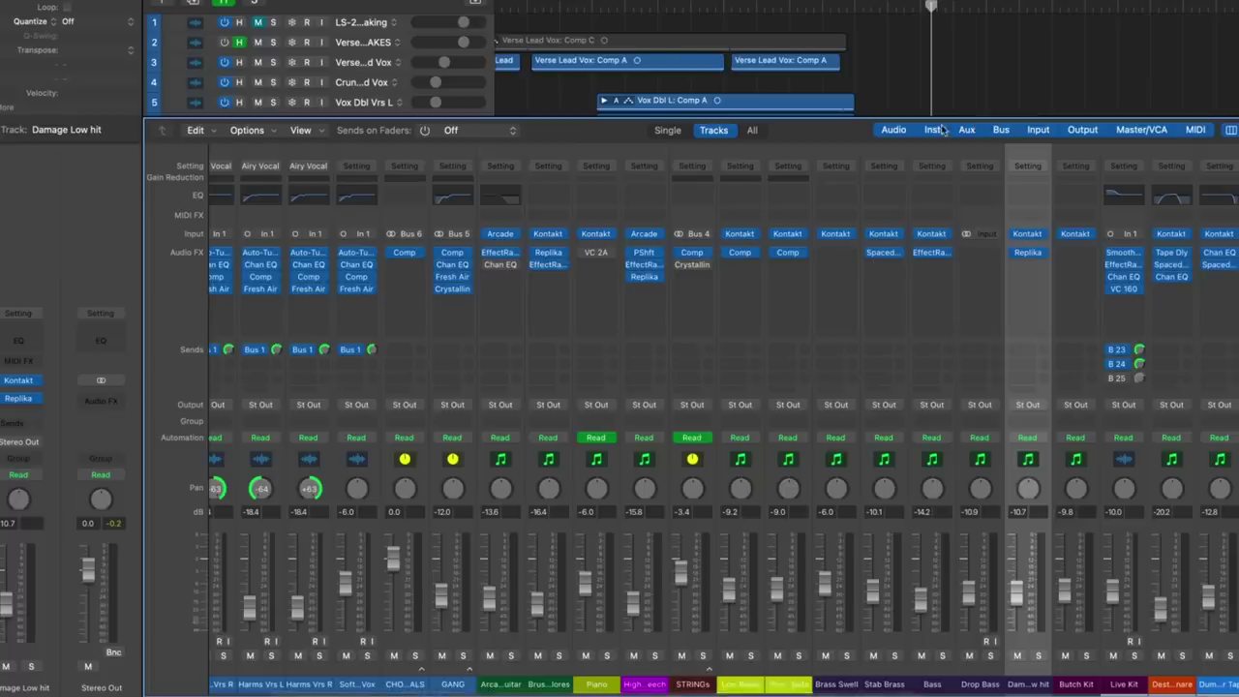
pyautogui.hscroll(10, 810, 326)
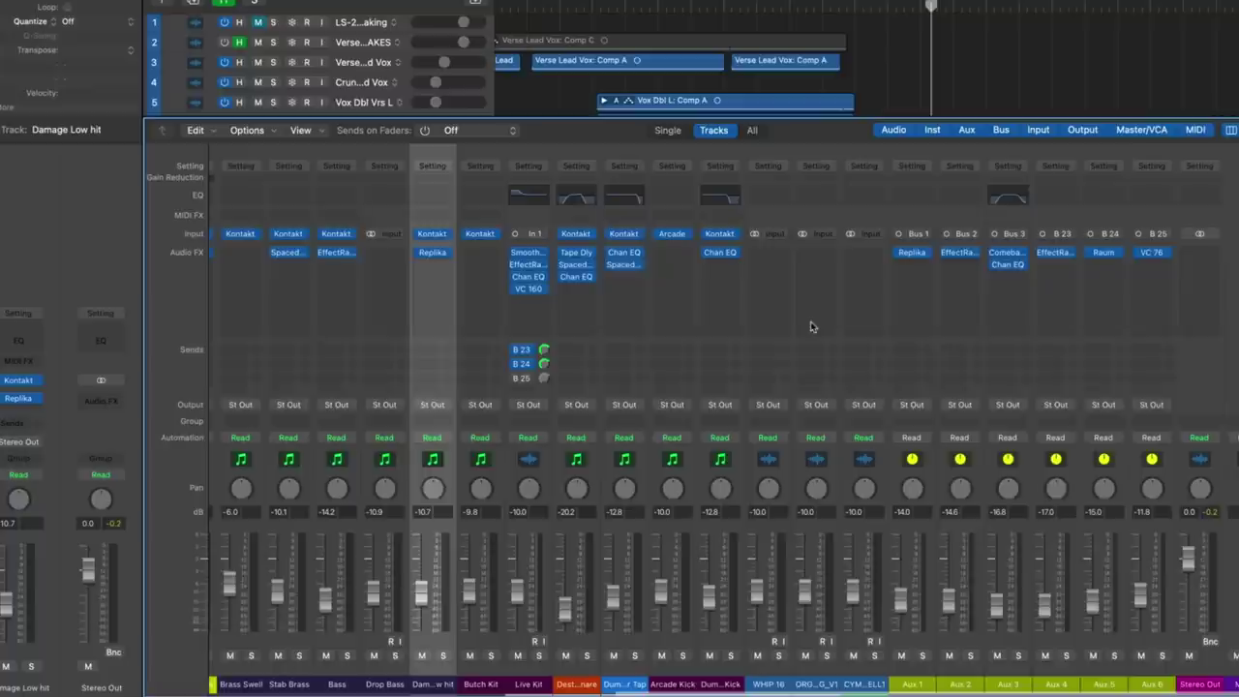
pyautogui.click(915, 684)
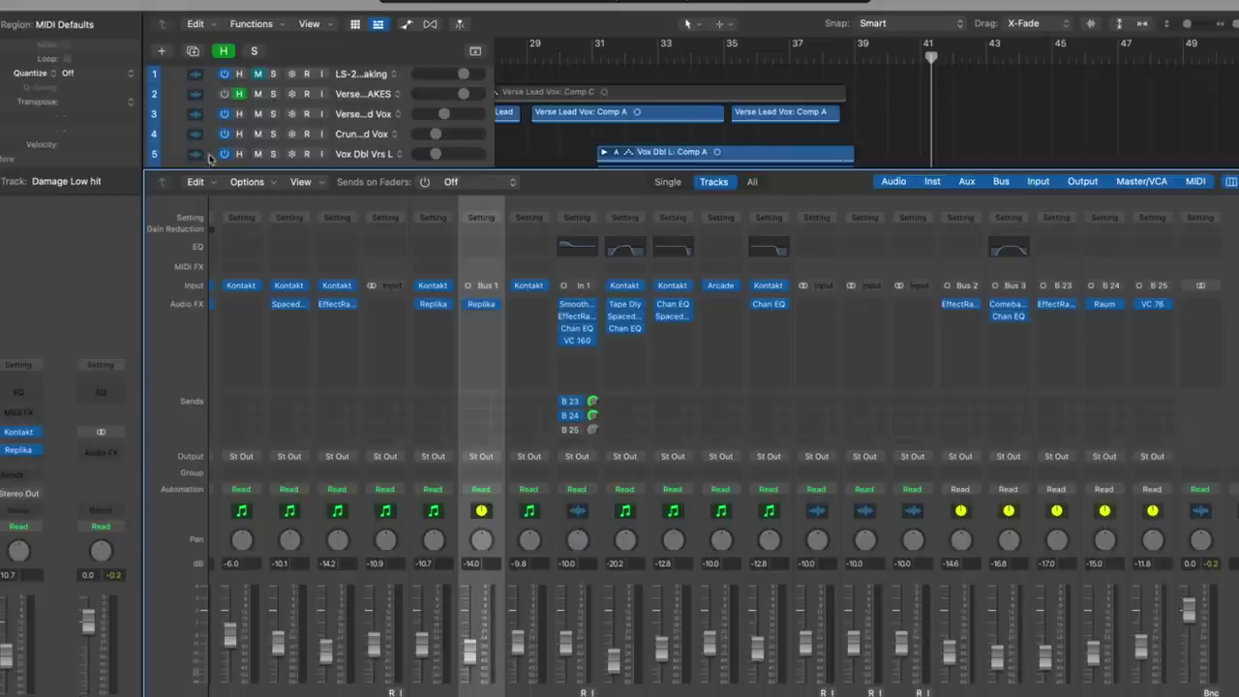
# Move the Vox Reverb track up to position 2, directly beneath LS-208 Speaking.
pyautogui.press('x')
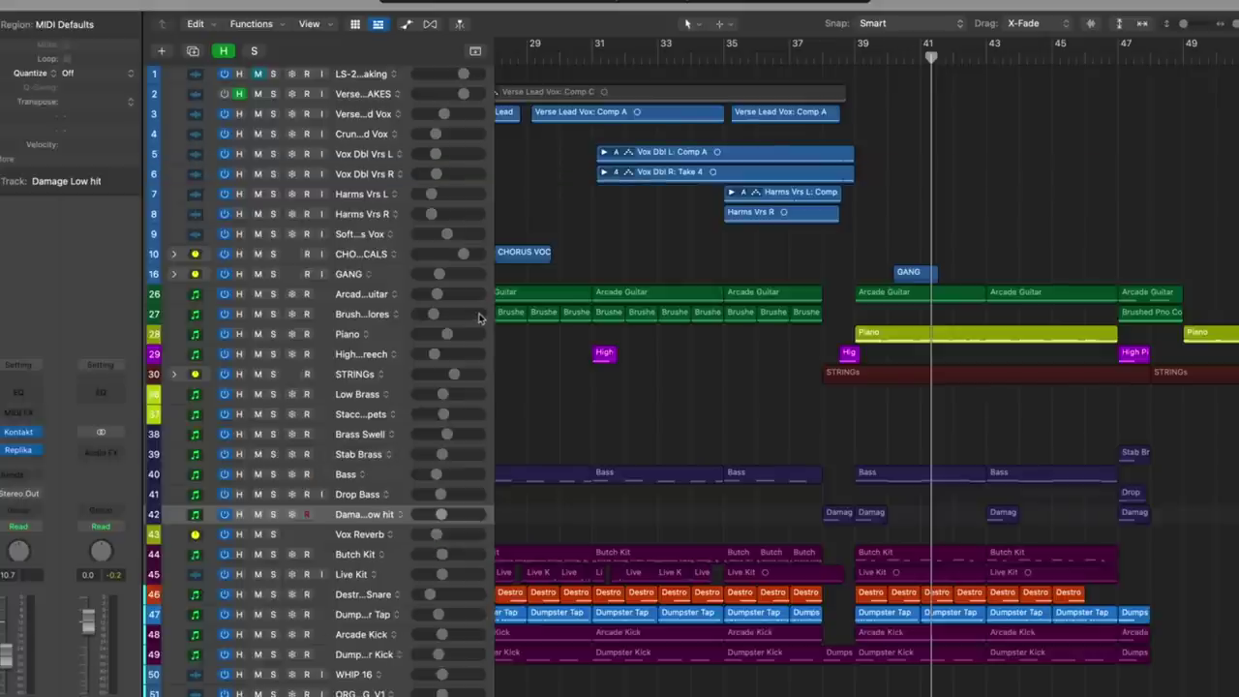
pyautogui.click(337, 540)
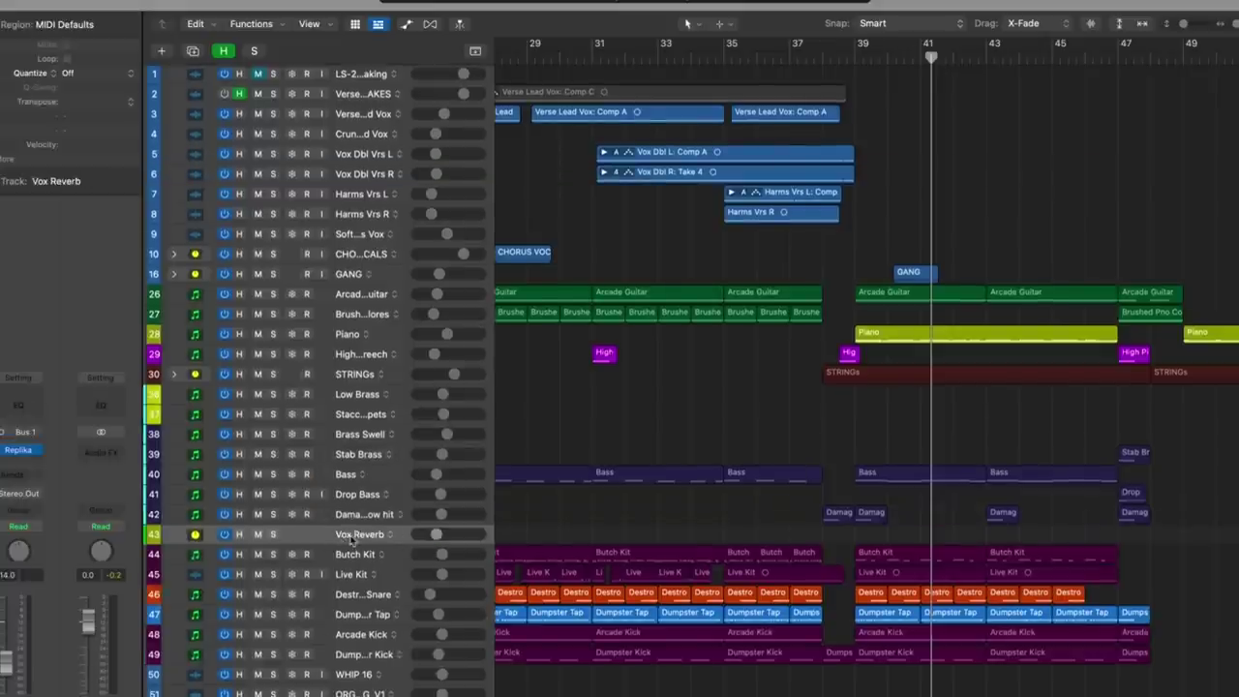
pyautogui.moveTo(350, 540); pyautogui.dragTo(440, 104)
pyautogui.press('super+Down')
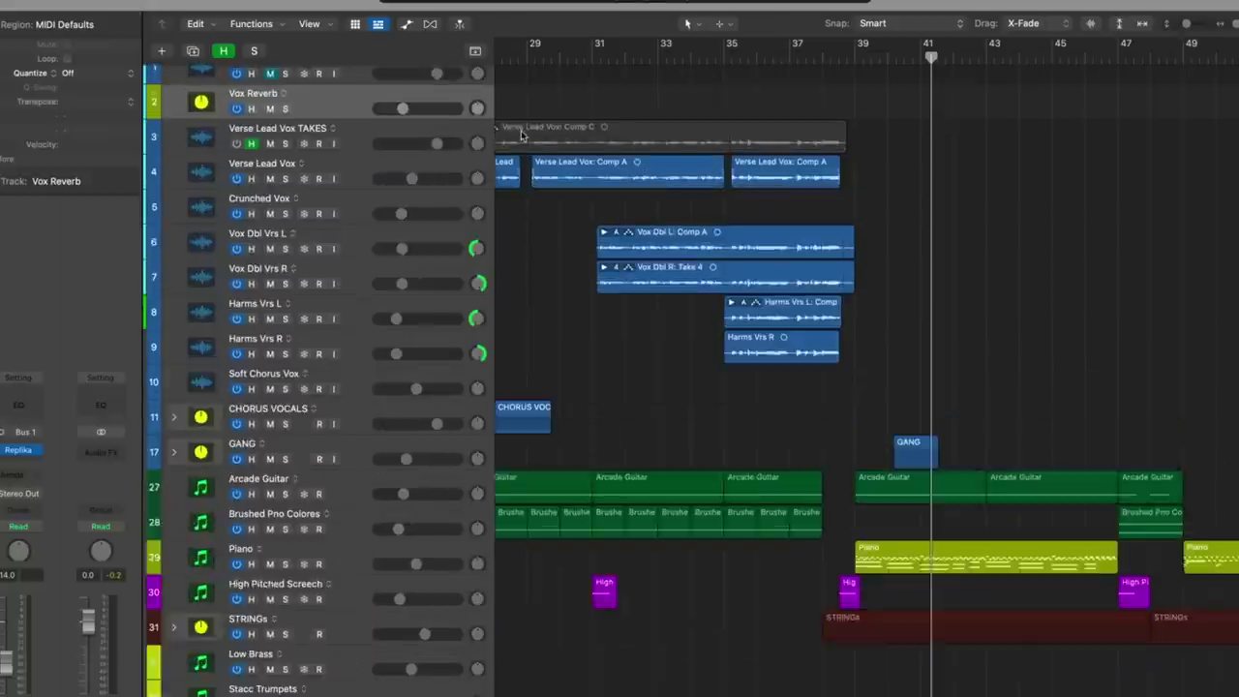
# Play the song from the start and zoom in on the verse vocals around bars 5–8.
pyautogui.press('super+Down')
pyautogui.press('super+Right')
pyautogui.press('super+Right')
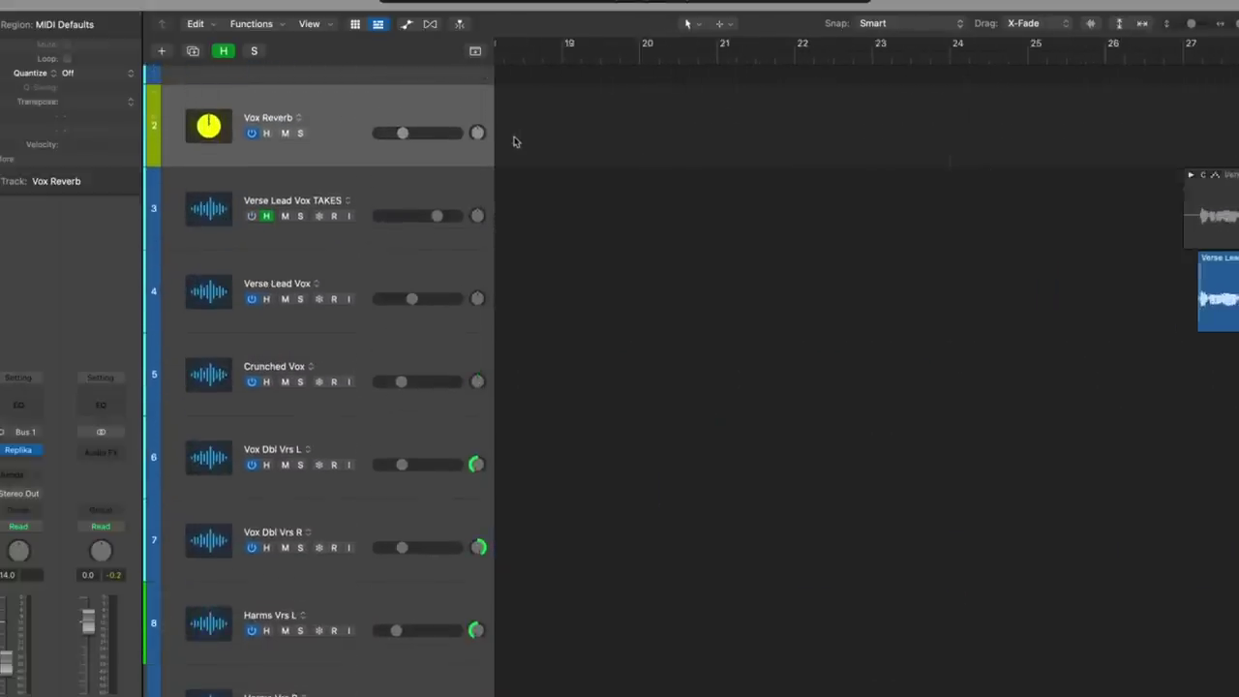
pyautogui.hscroll(10, 514, 142)
pyautogui.press('super+Left')
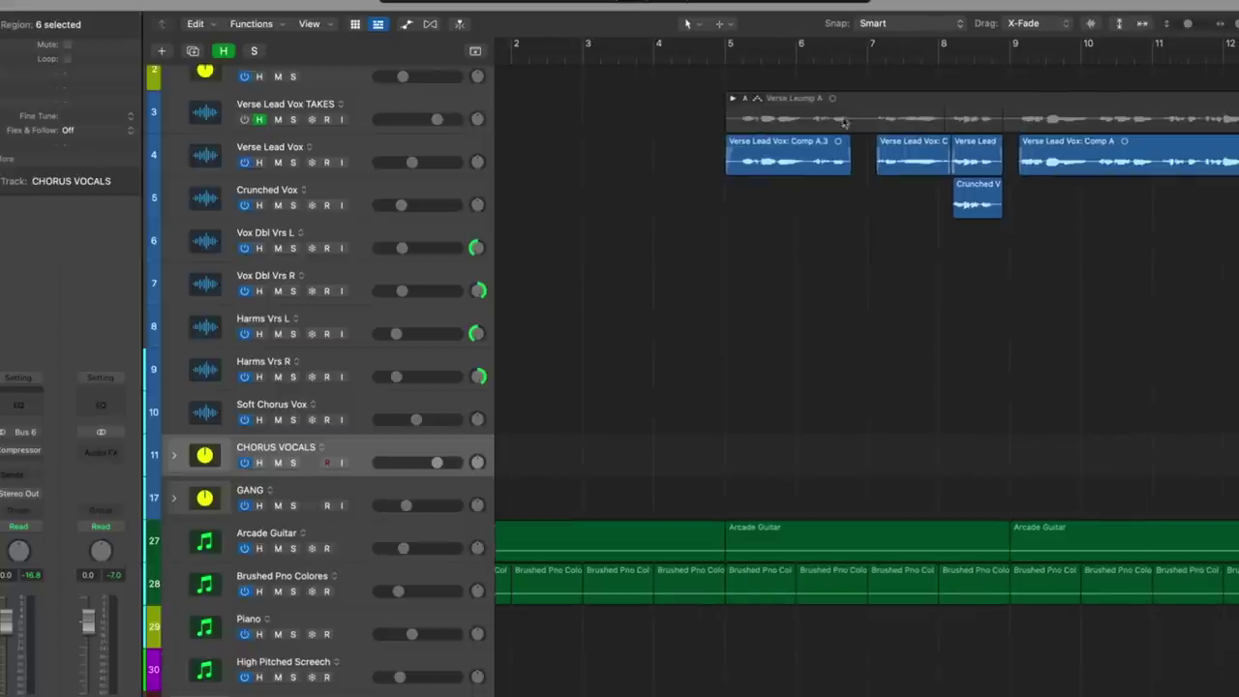
pyautogui.press('super+Right')
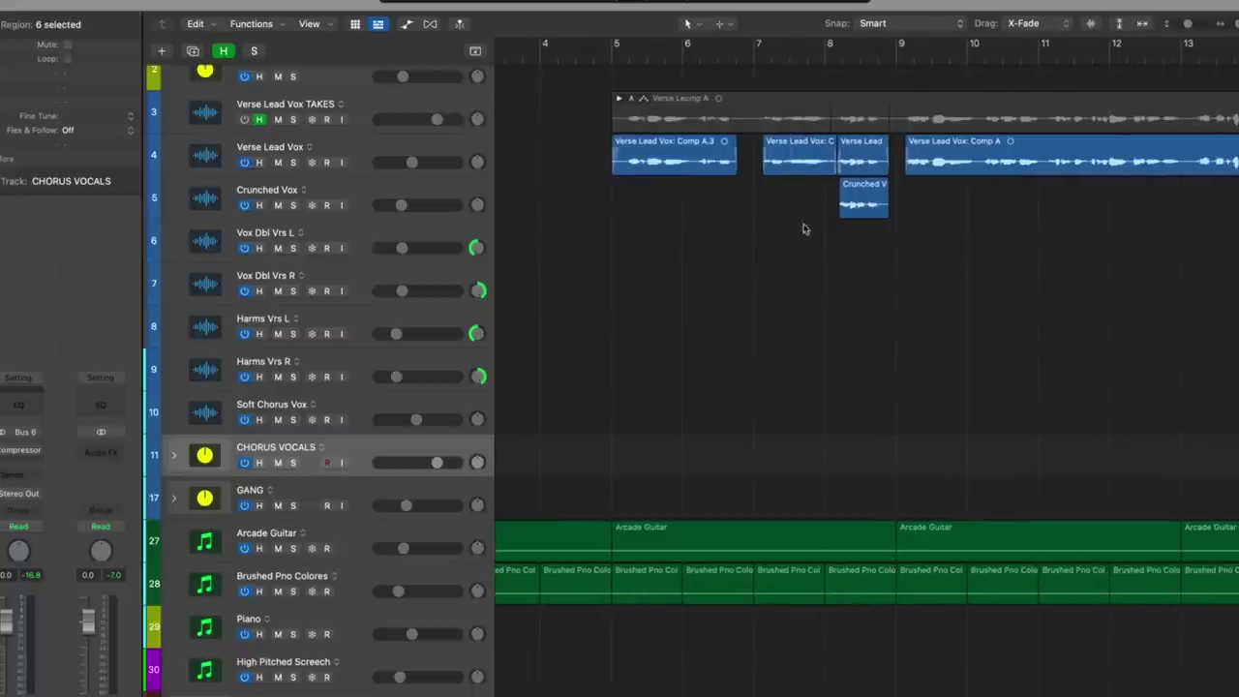
pyautogui.press('space')
pyautogui.click(699, 268)
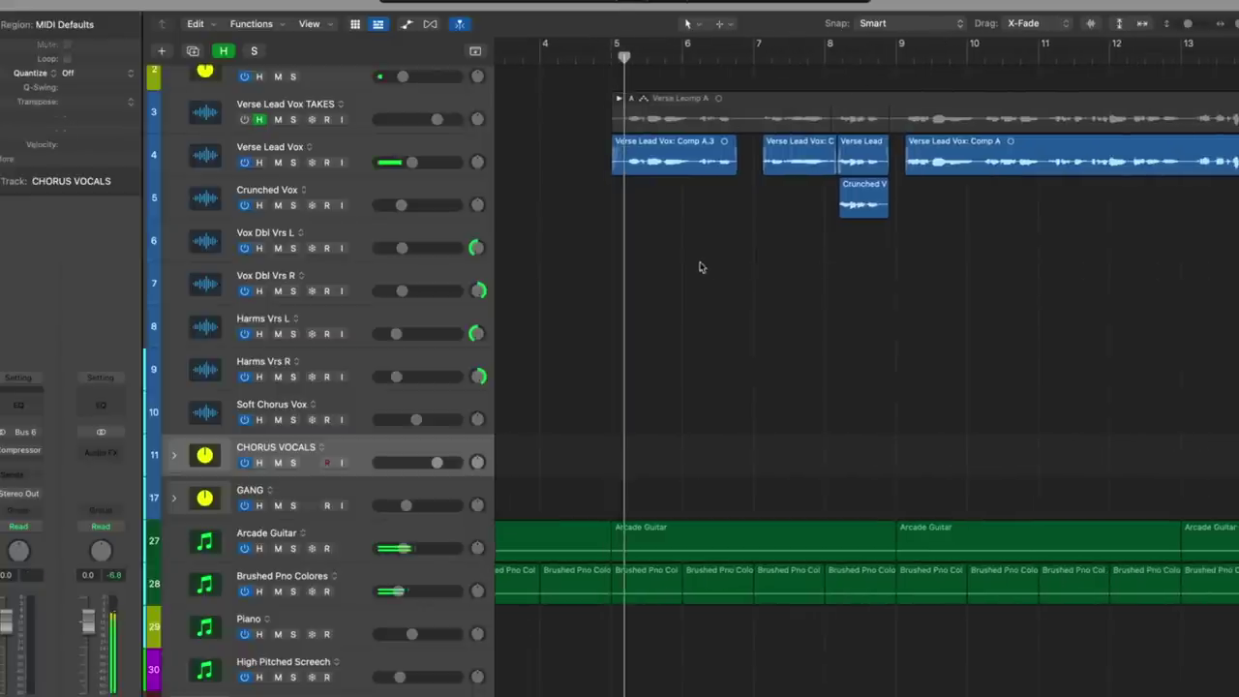
pyautogui.keyDown('ctrl'); pyautogui.keyDown('alt'); pyautogui.click(701, 263); pyautogui.keyUp('alt'); pyautogui.keyUp('ctrl')
pyautogui.press('super+Down')
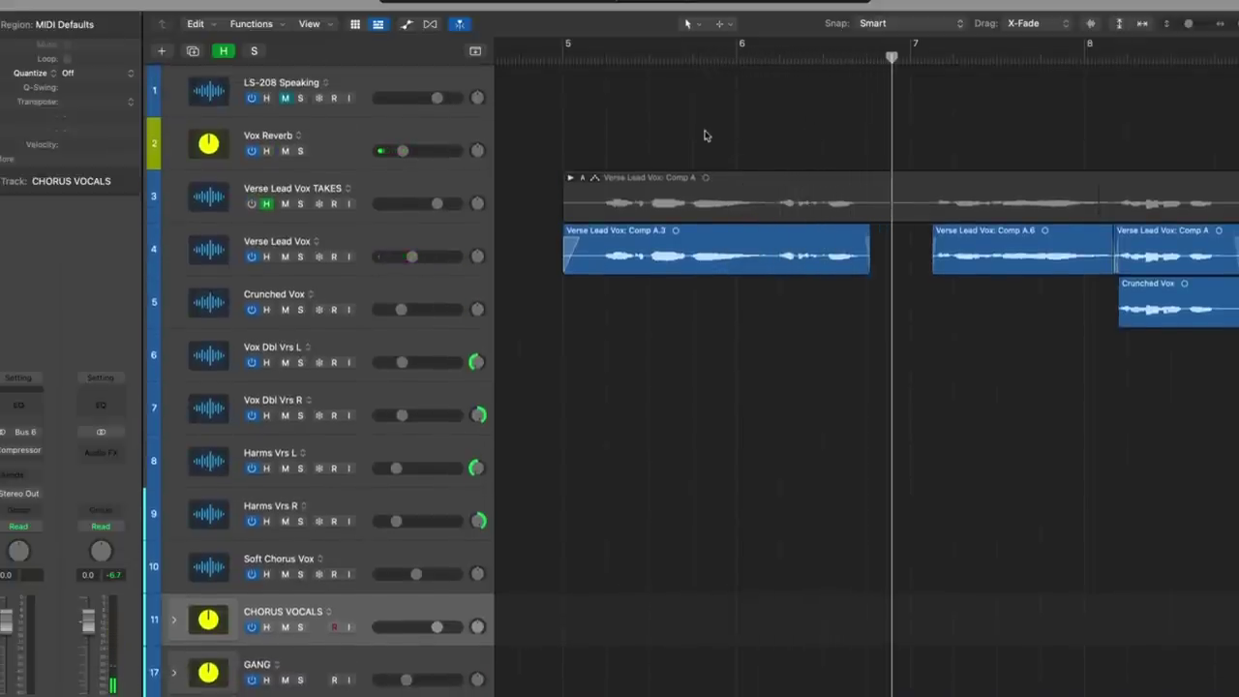
# Mark a range on the Vox Reverb volume automation and raise it to -3.9 dB.
pyautogui.click(416, 132)
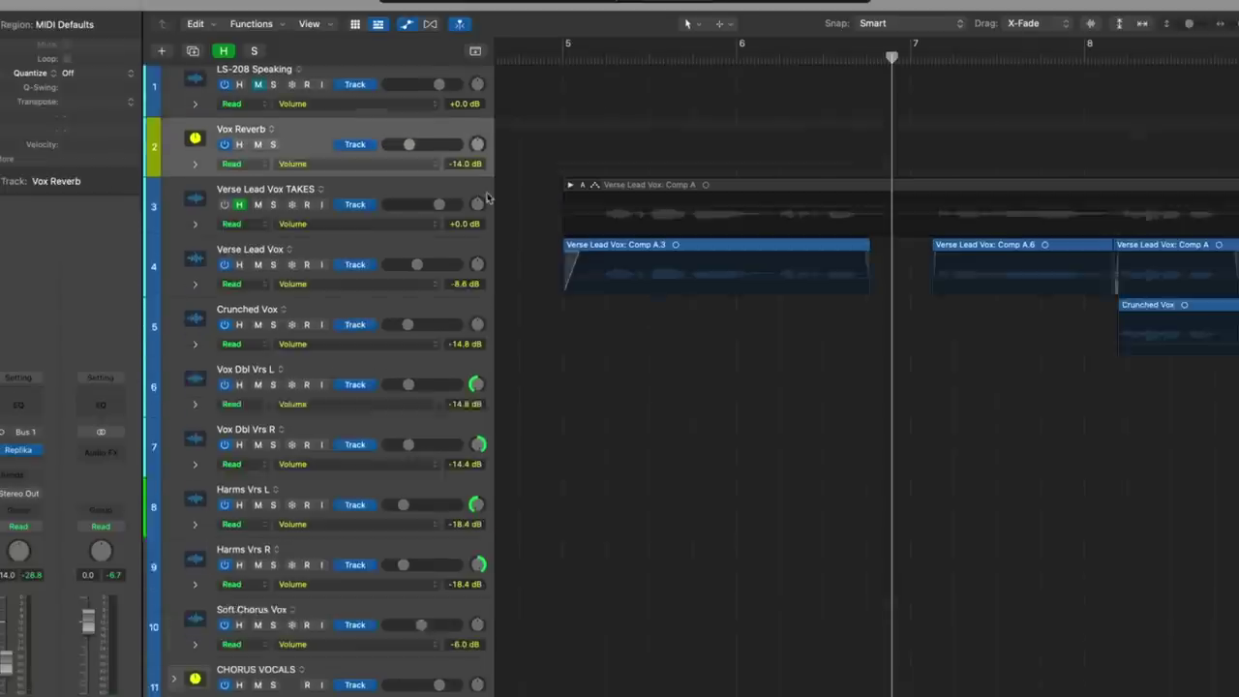
pyautogui.press('super+Right')
pyautogui.press('super+Down')
pyautogui.press('super+Down')
pyautogui.moveTo(764, 257); pyautogui.dragTo(991, 215)
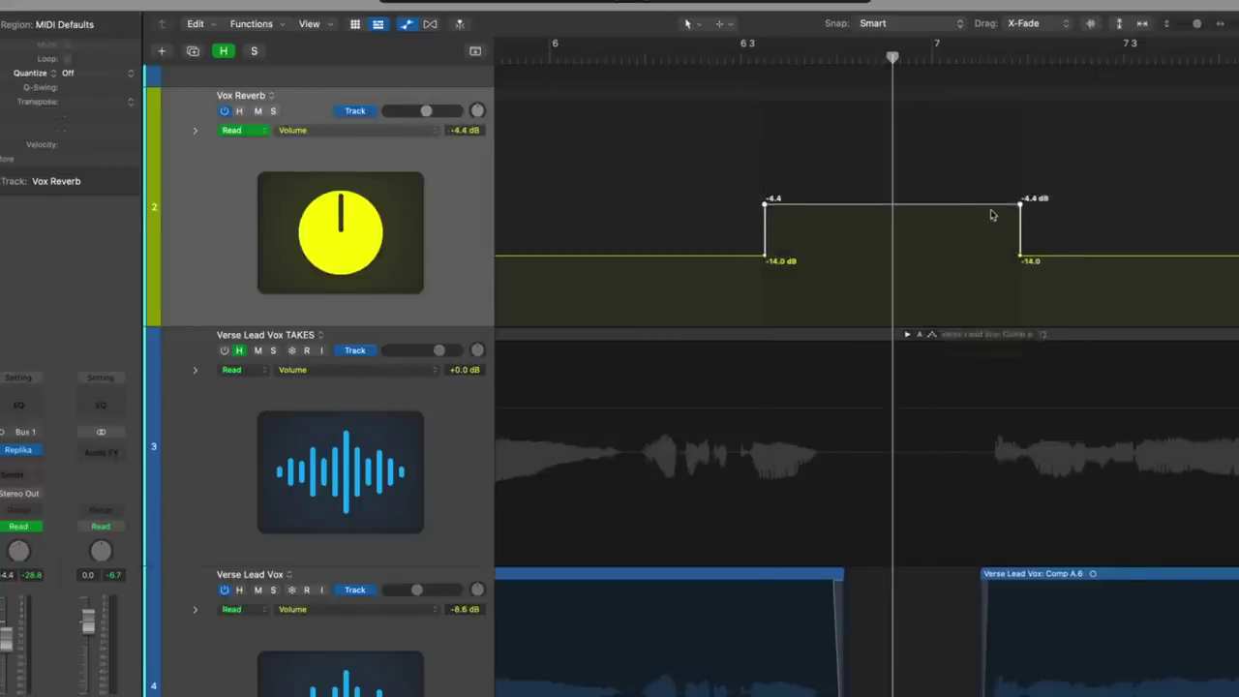
pyautogui.hscroll(-1, 799, 87)
pyautogui.click(727, 56)
pyautogui.scroll(-3, 727, 57)
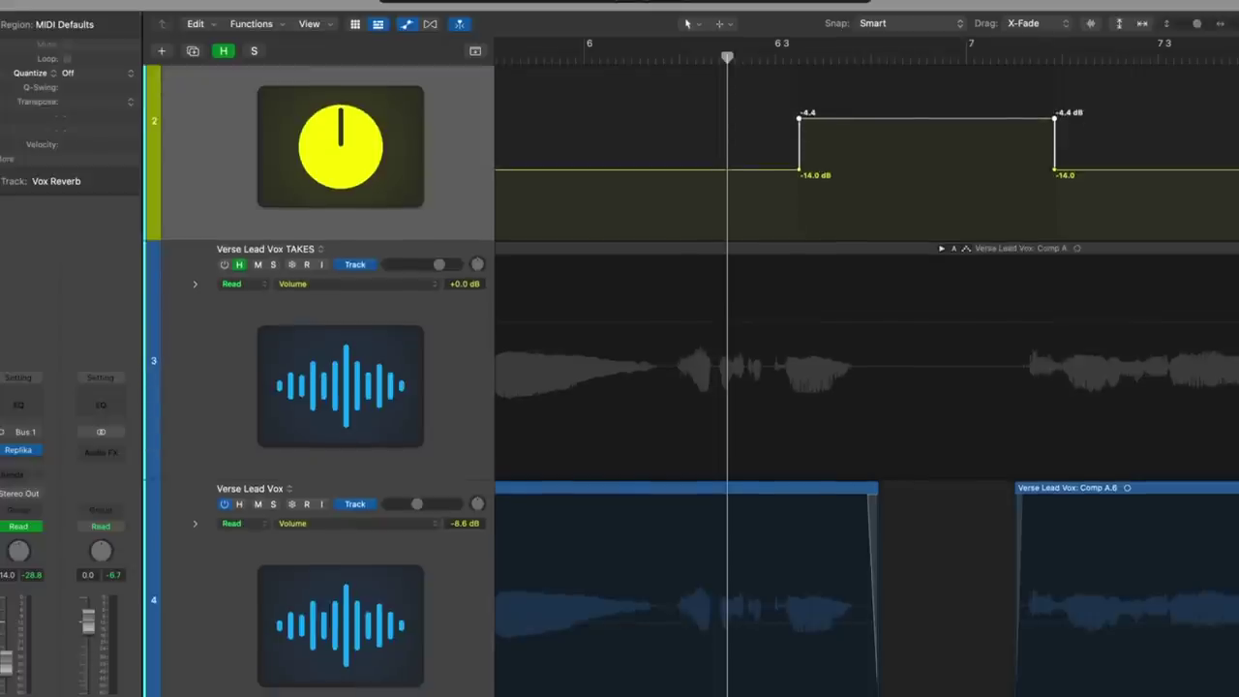
pyautogui.moveTo(803, 145); pyautogui.dragTo(864, 112)
# Play the boost and adjust the slope of the drop back to -14.0 dB.
pyautogui.press('space')
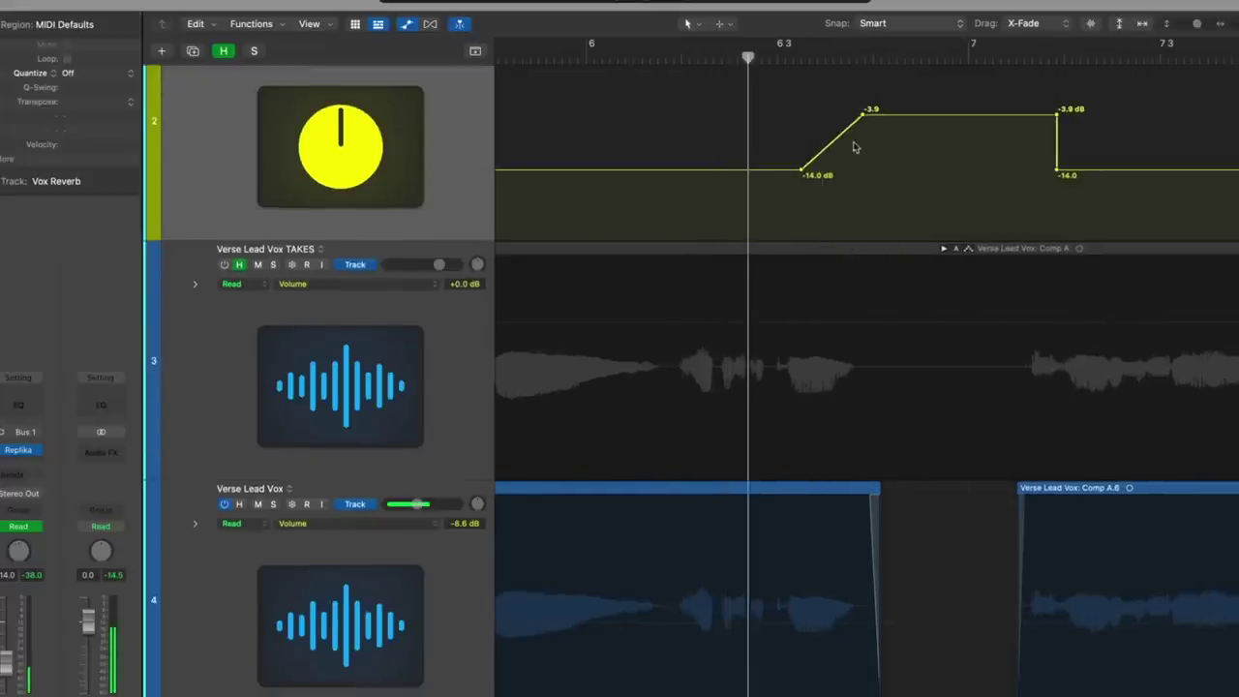
pyautogui.scroll(1, 910, 141)
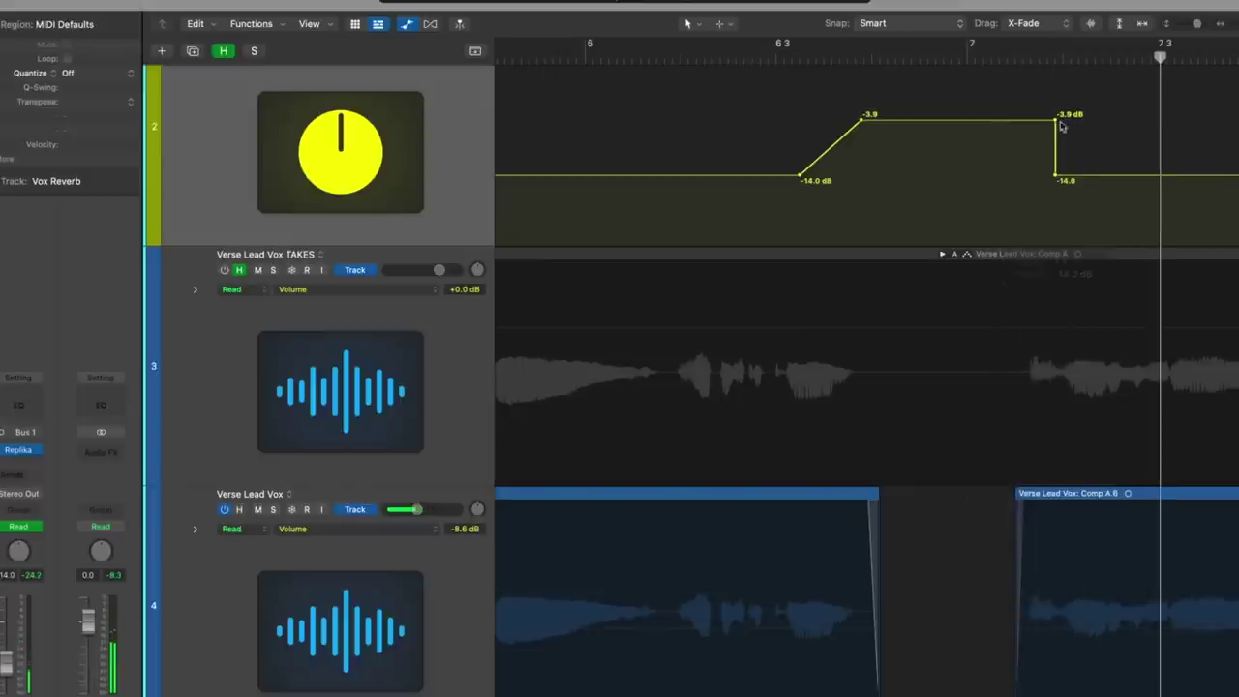
pyautogui.moveTo(1058, 182)
pyautogui.mouseDown()
pyautogui.moveTo(1073, 182)
pyautogui.moveTo(1036, 182)
pyautogui.mouseUp()
pyautogui.moveTo(1012, 121); pyautogui.dragTo(1028, 121)
# Audition the Vox Reverb automation from before the boost across bars 5 to 9.
pyautogui.press('super+Left')
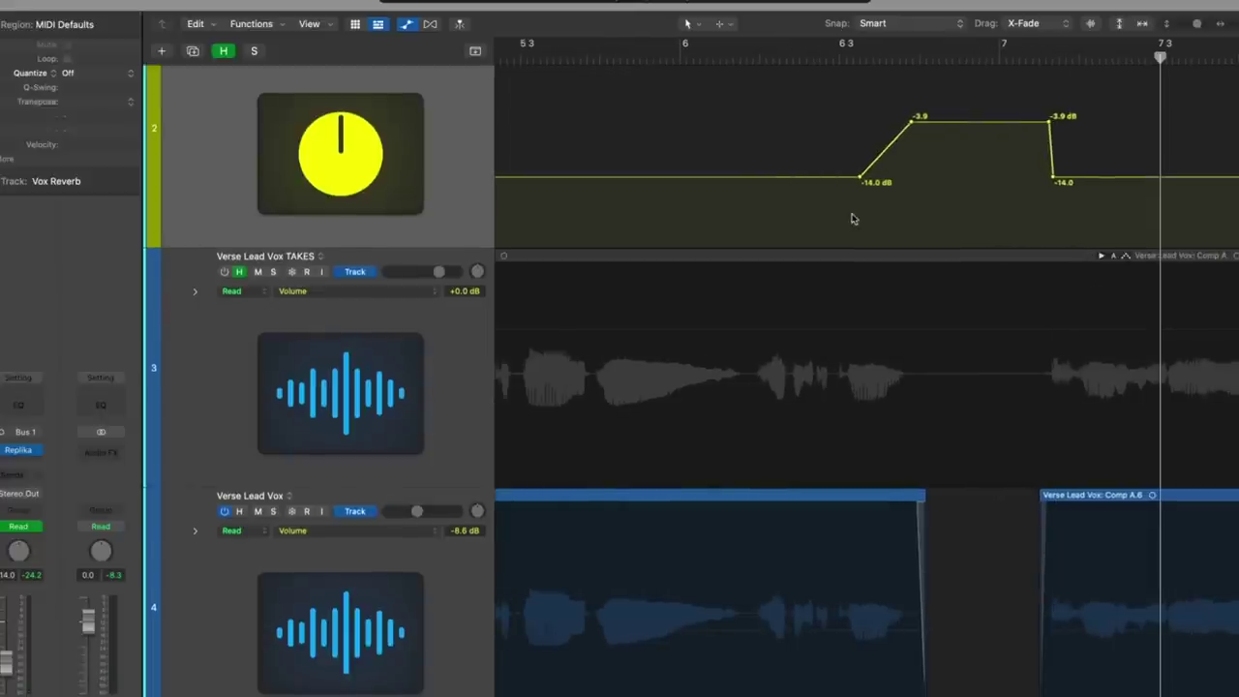
pyautogui.press('super+Up')
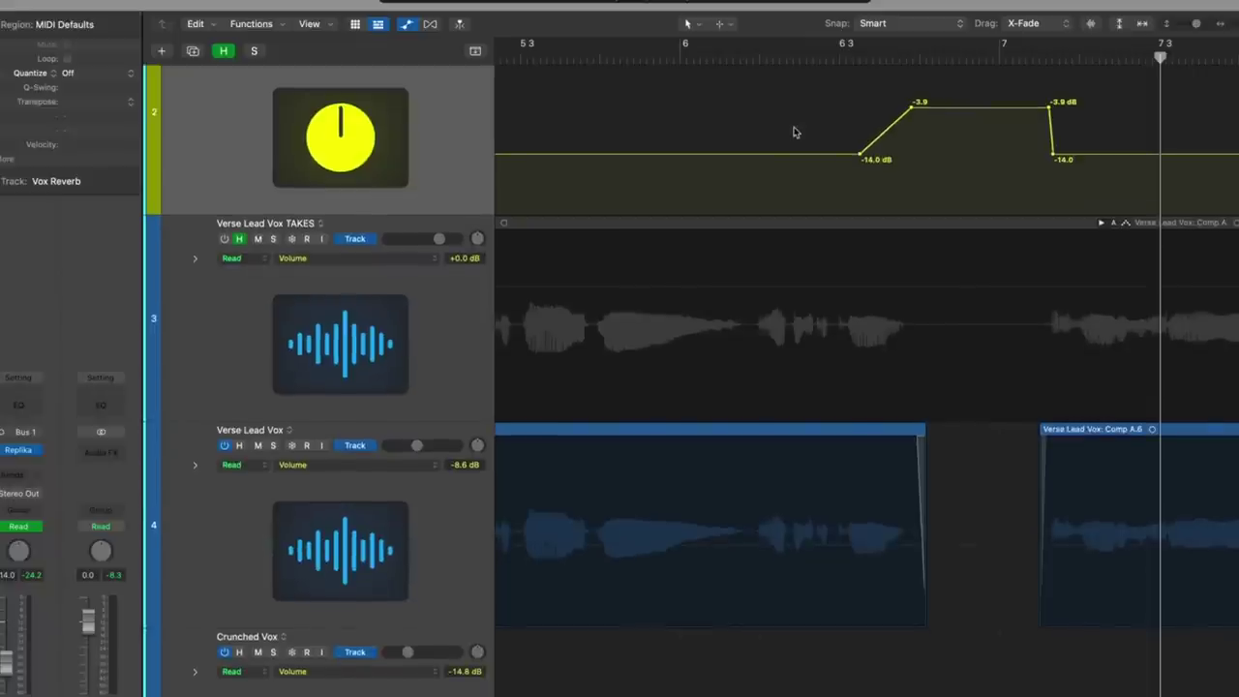
pyautogui.click(646, 136)
pyautogui.press('space')
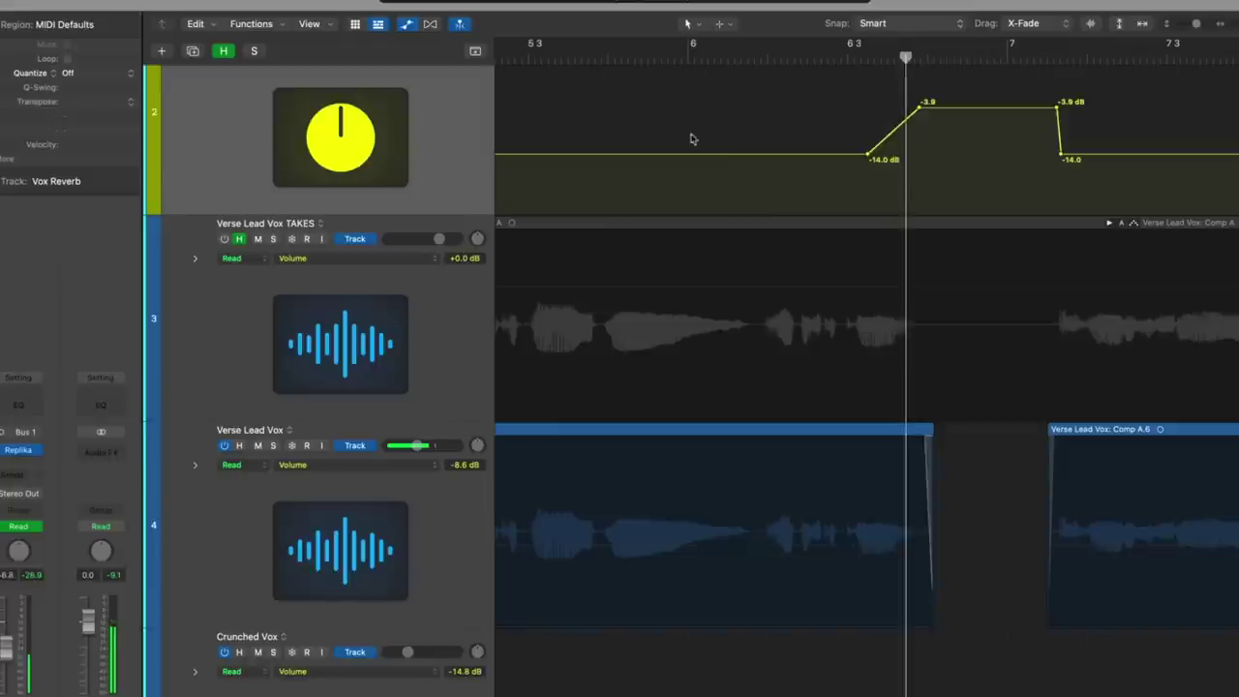
pyautogui.press('super+Left')
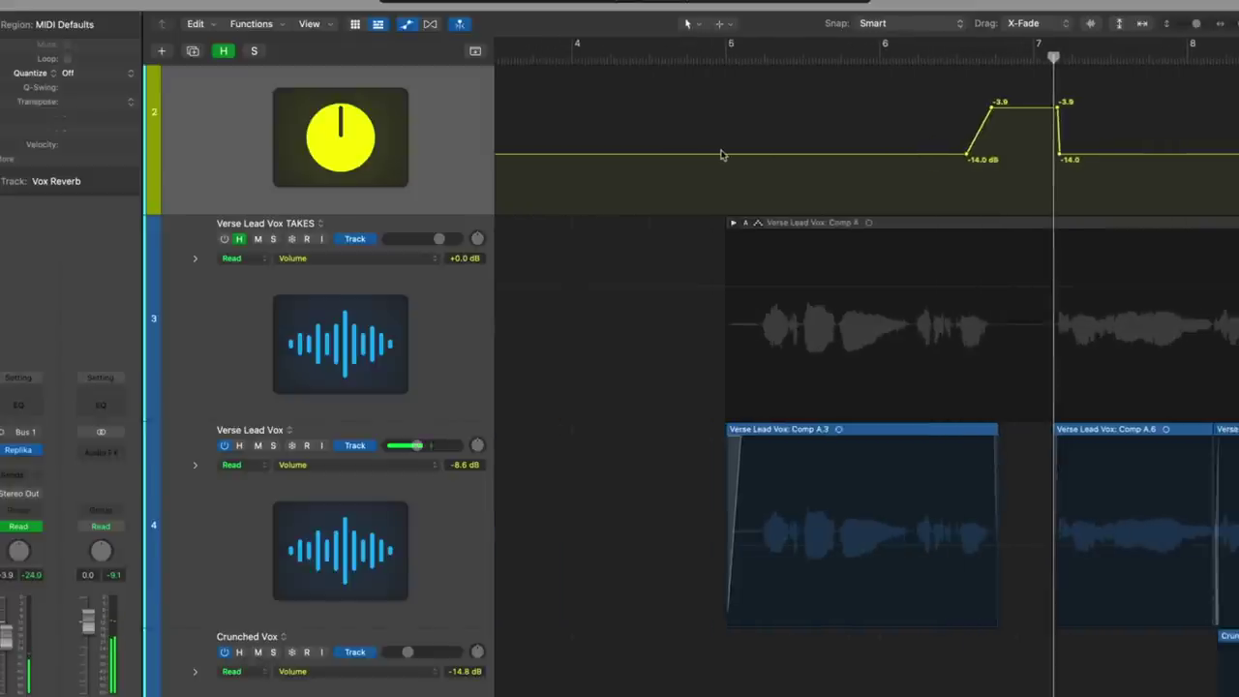
pyautogui.press('super+Up')
pyautogui.hscroll(3, 848, 131)
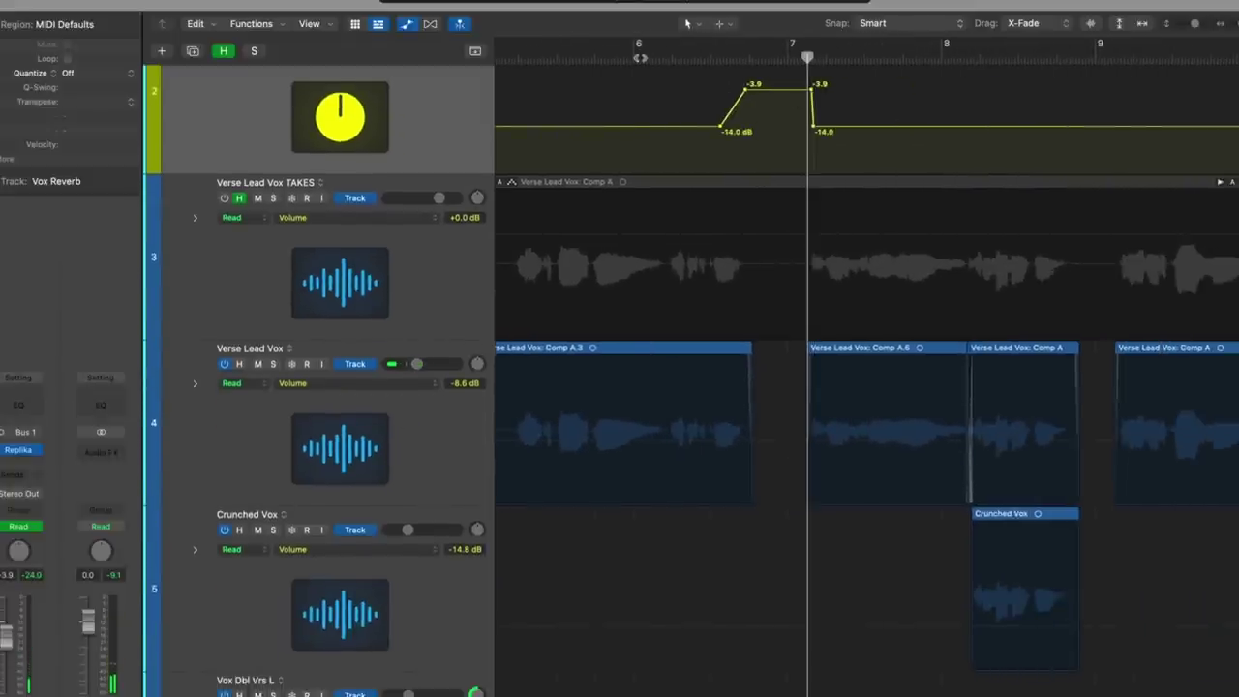
pyautogui.press('space')
pyautogui.scroll(3, 418, 255)
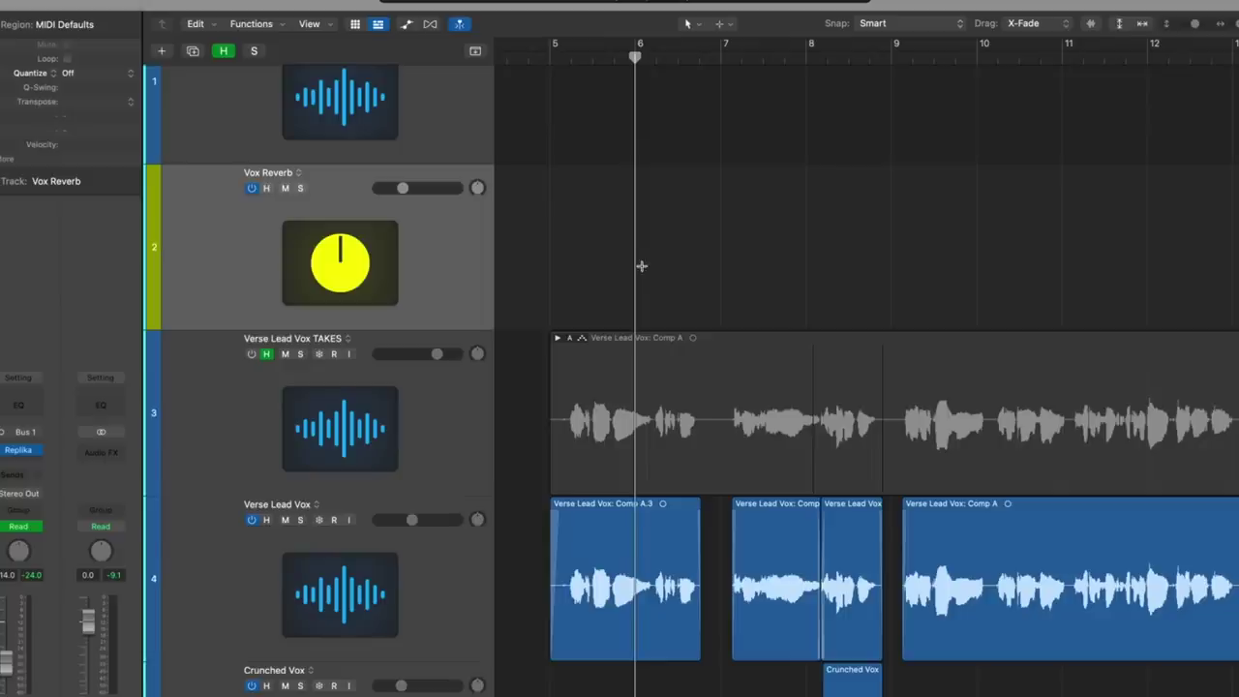
# Start creating a new track with Option-Cmd-N.
pyautogui.press('alt+super+n')
# Add a new audio track, Audio 29, and turn off its input monitoring.
pyautogui.click(625, 213)
pyautogui.press('Return')
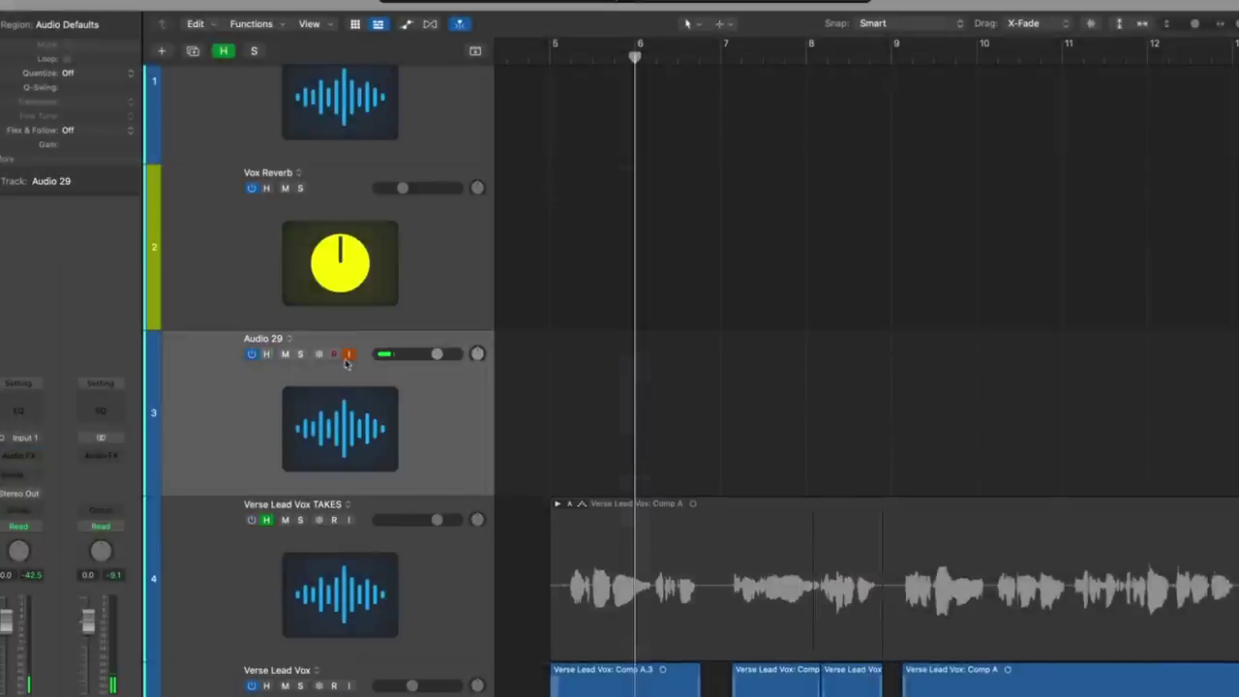
pyautogui.click(346, 355)
pyautogui.scroll(-2, 290, 378)
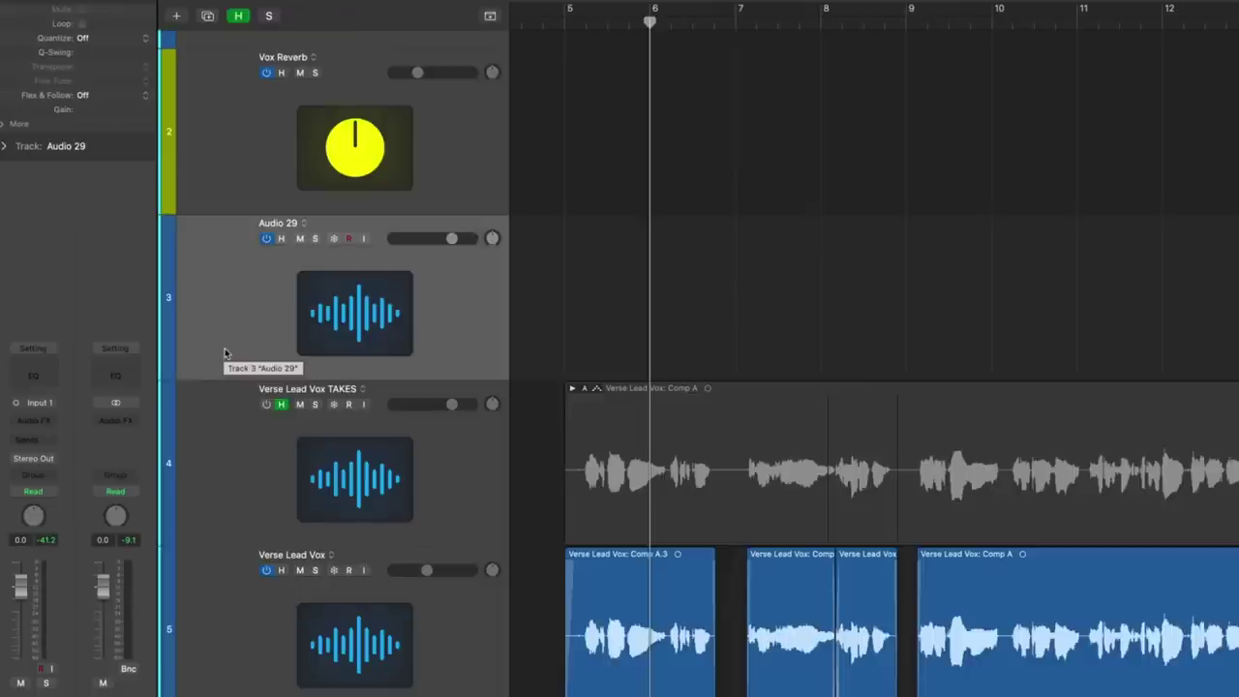
# Insert Channel EQ with a low cut near 75 Hz and a 3 dB dip at 154 Hz.
pyautogui.click(37, 417)
pyautogui.click(44, 426)
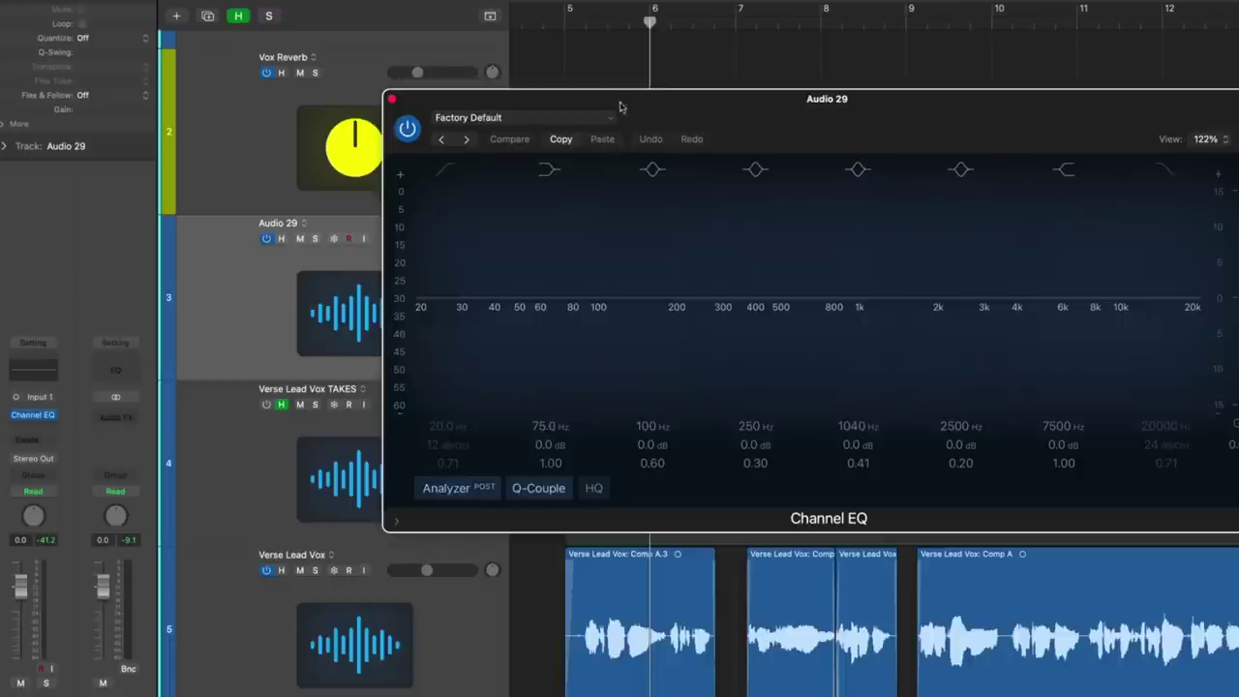
pyautogui.click(444, 171)
pyautogui.moveTo(422, 305); pyautogui.dragTo(584, 310)
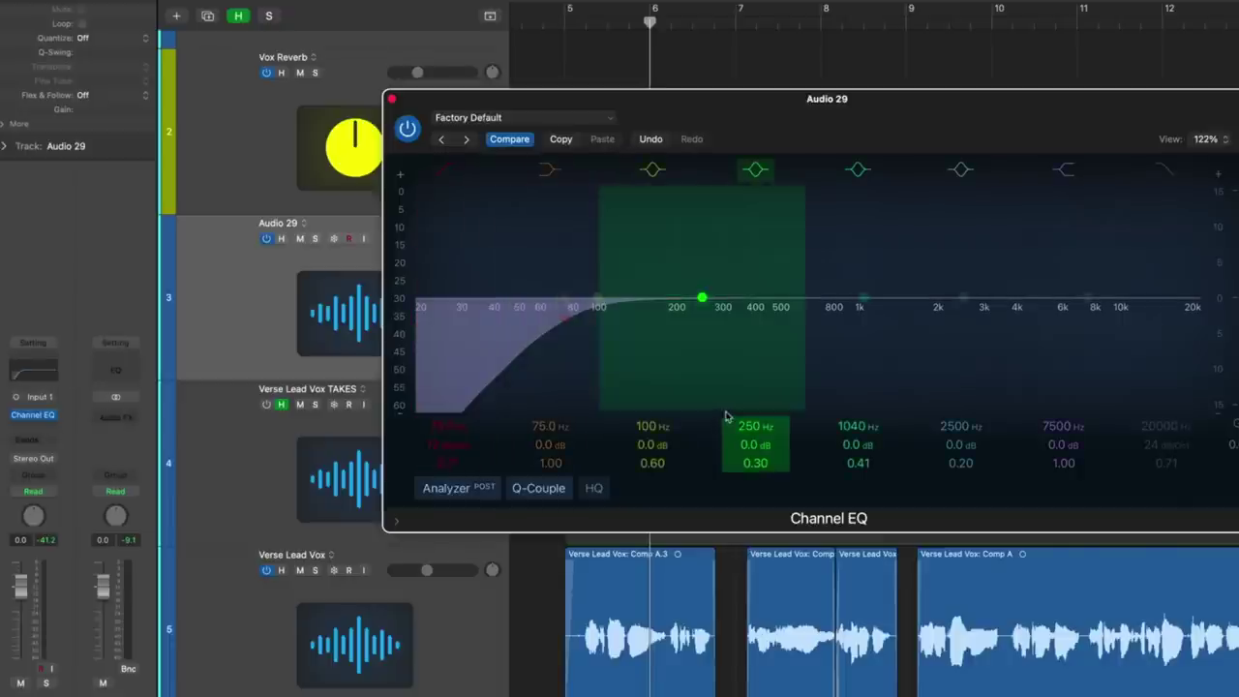
pyautogui.moveTo(752, 425); pyautogui.dragTo(756, 455)
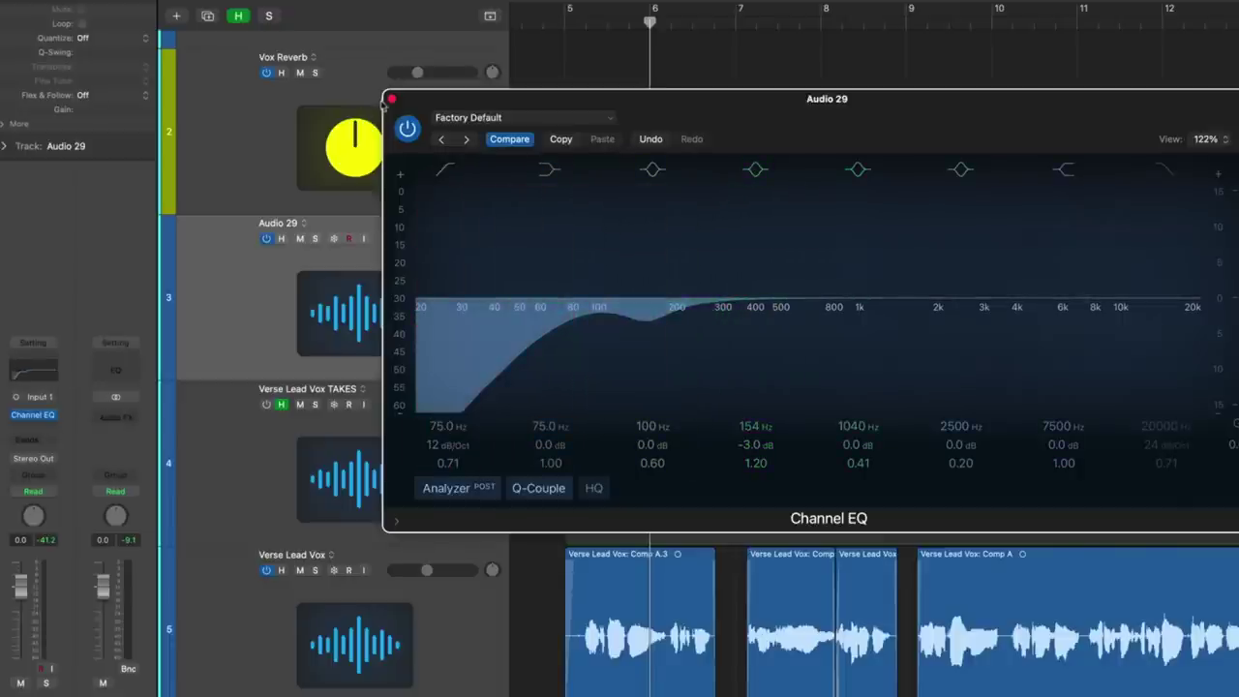
pyautogui.press('super+w')
# Add a Compressor in the insert slot after the Channel EQ.
pyautogui.click(55, 431)
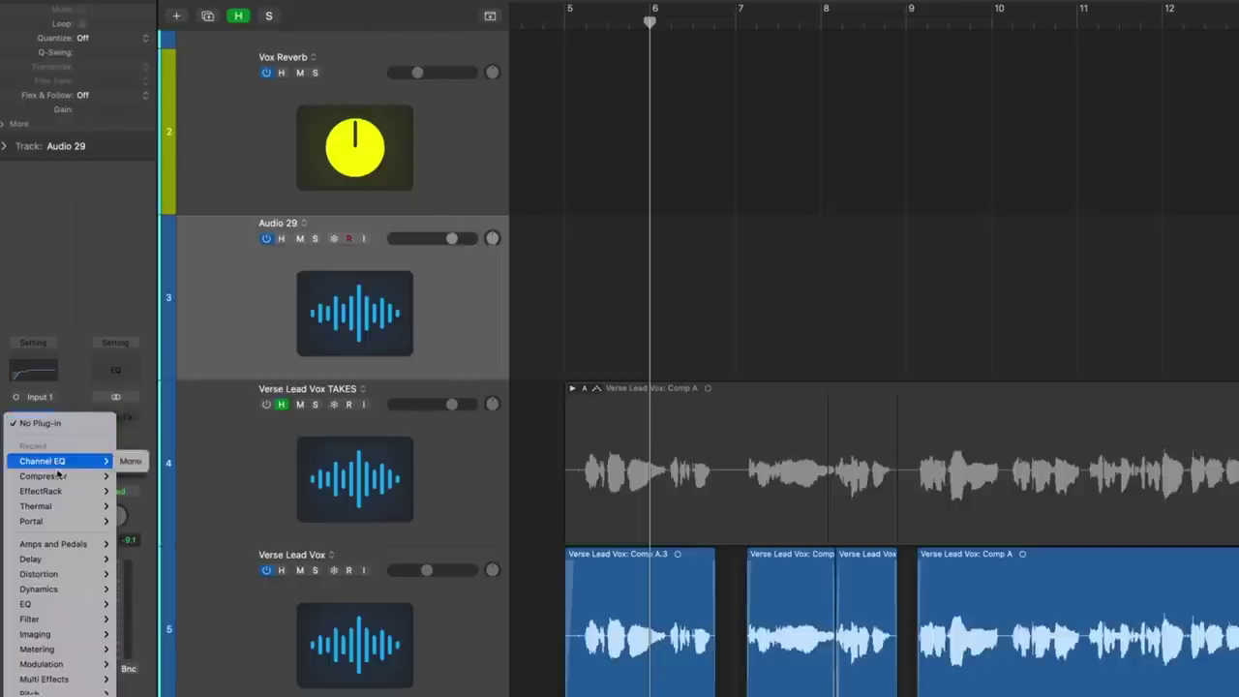
pyautogui.click(136, 462)
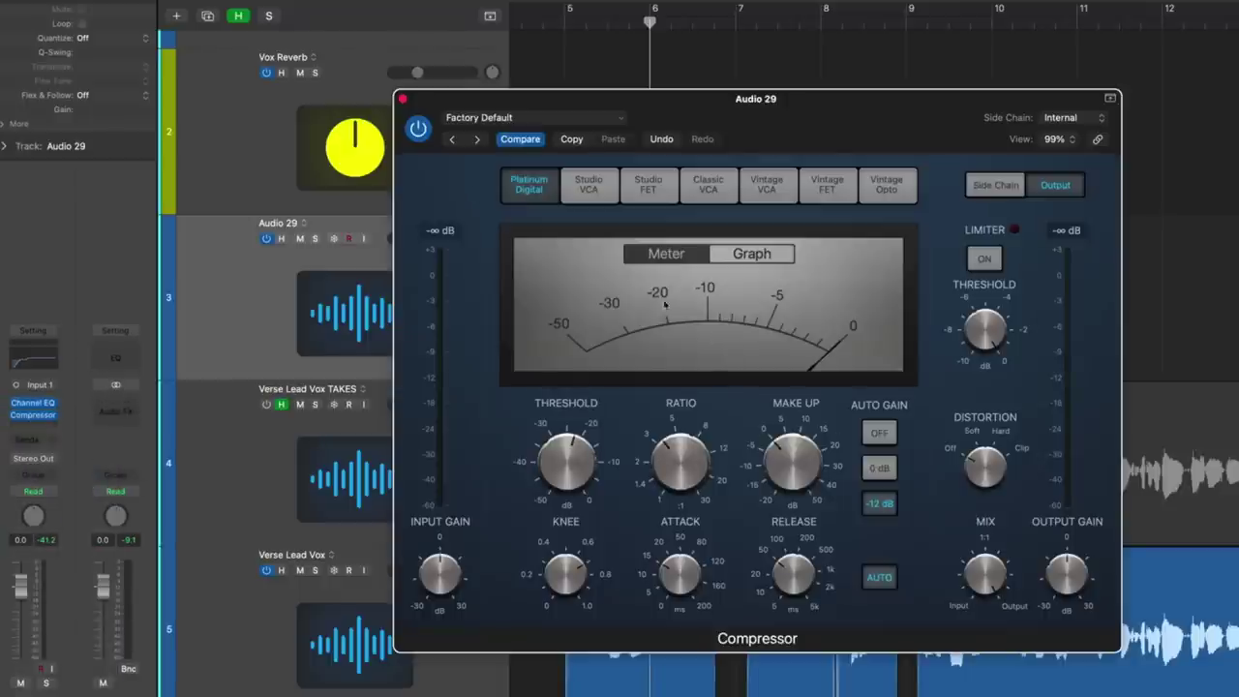
pyautogui.click(403, 99)
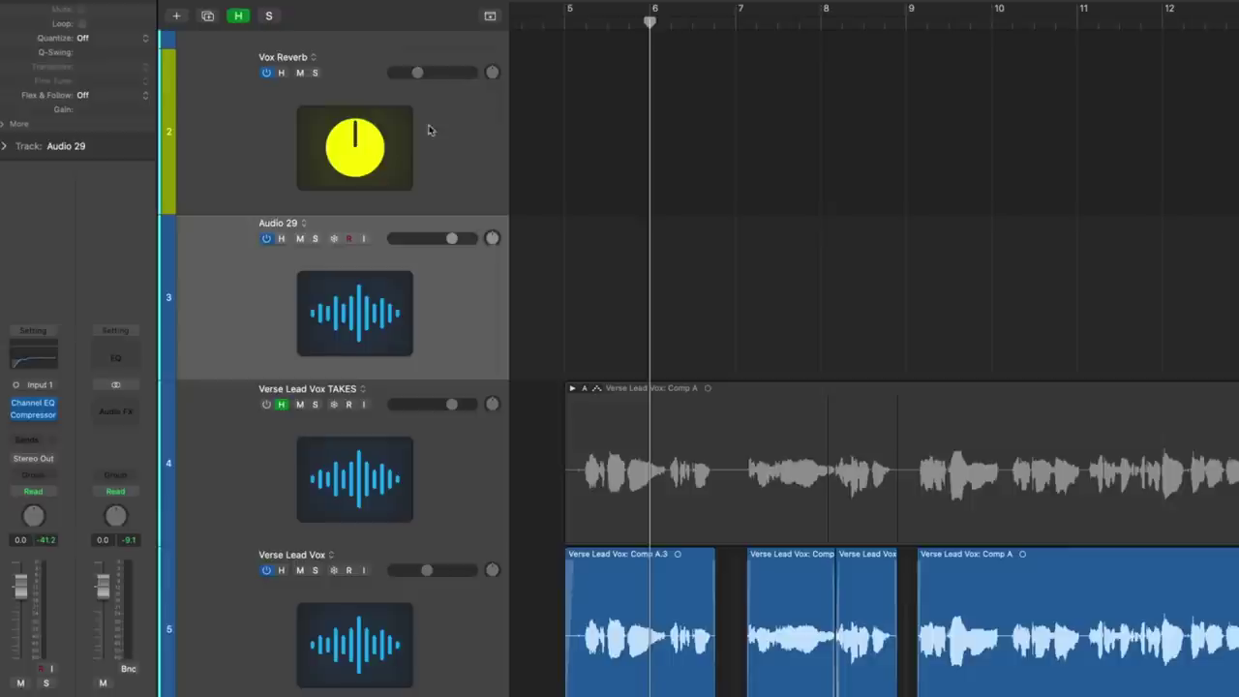
# Insert Slate Digital Fresh Air as the third effect with its amount at 23.
pyautogui.click(42, 426)
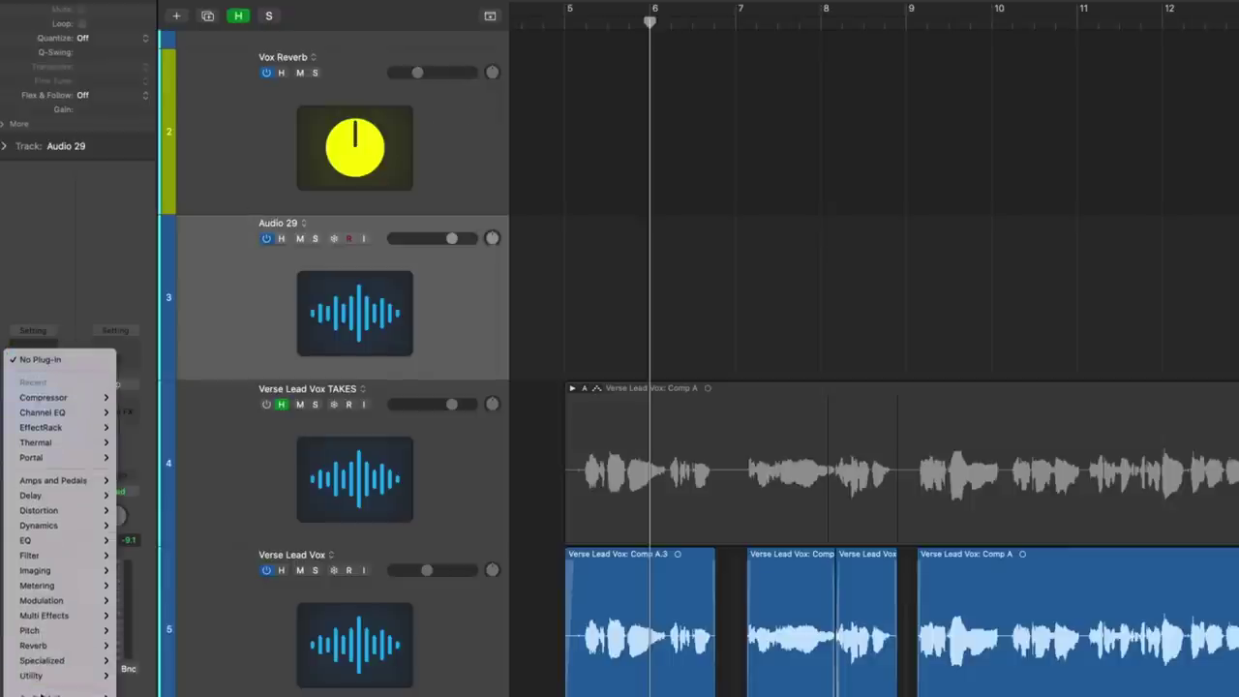
pyautogui.moveTo(58, 693)
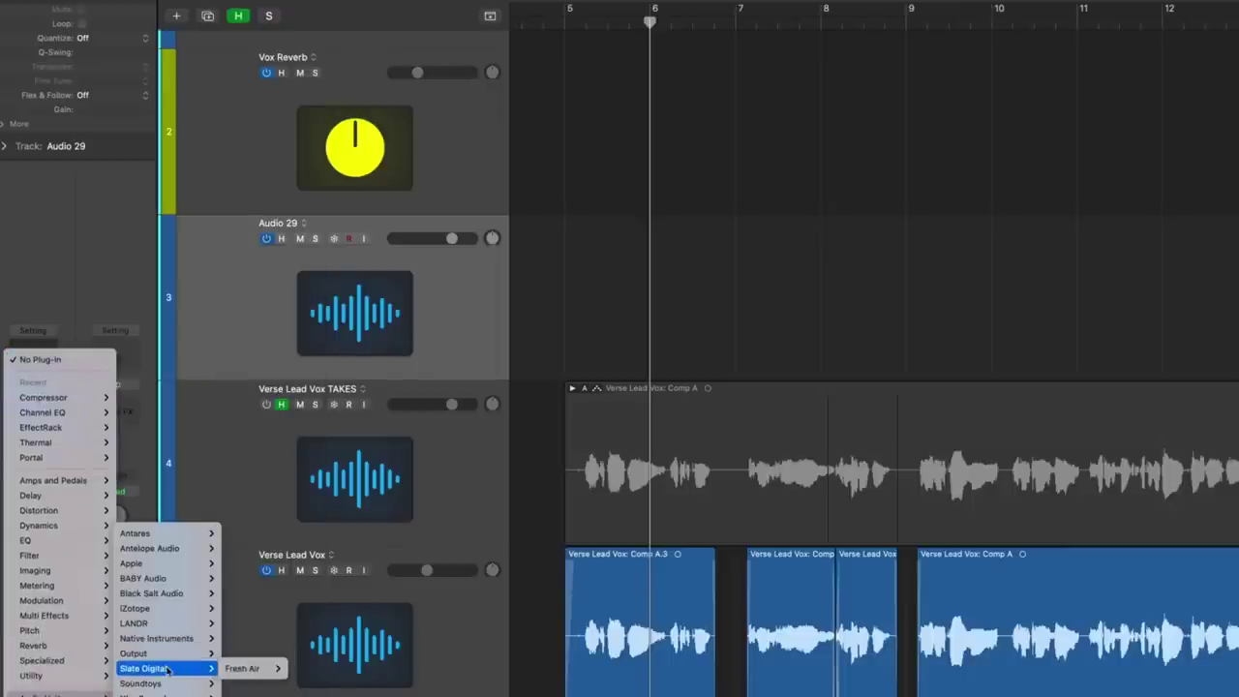
pyautogui.click(242, 667)
pyautogui.moveTo(772, 444); pyautogui.dragTo(772, 416)
pyautogui.press('super+w')
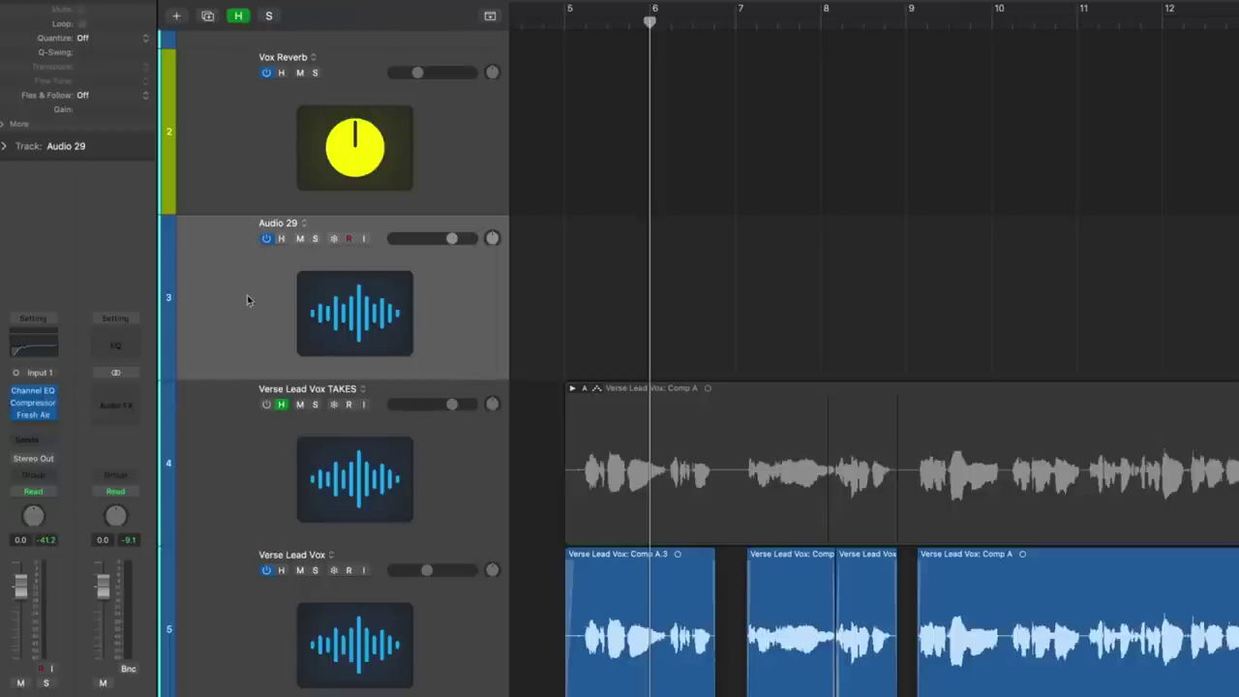
# Save Audio 29's channel strip as the 'Airy Vocal' setting, then load it onto the track.
pyautogui.click(48, 319)
pyautogui.click(48, 319)
pyautogui.click(49, 319)
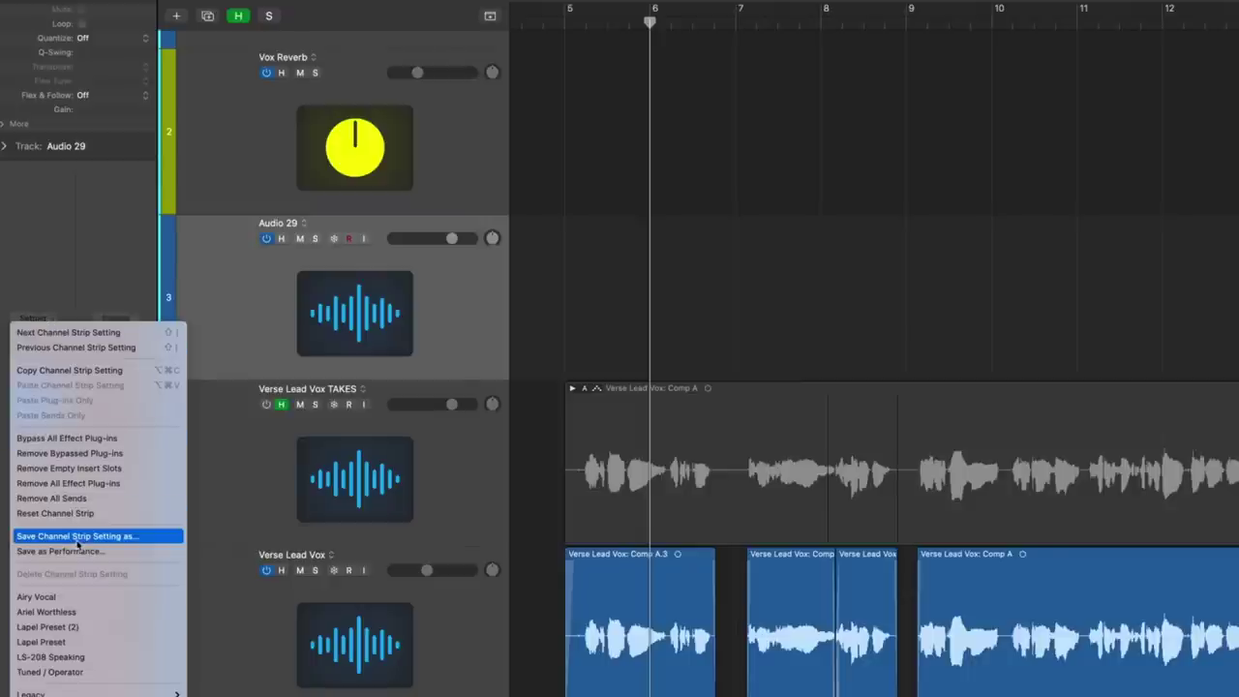
pyautogui.click(243, 436)
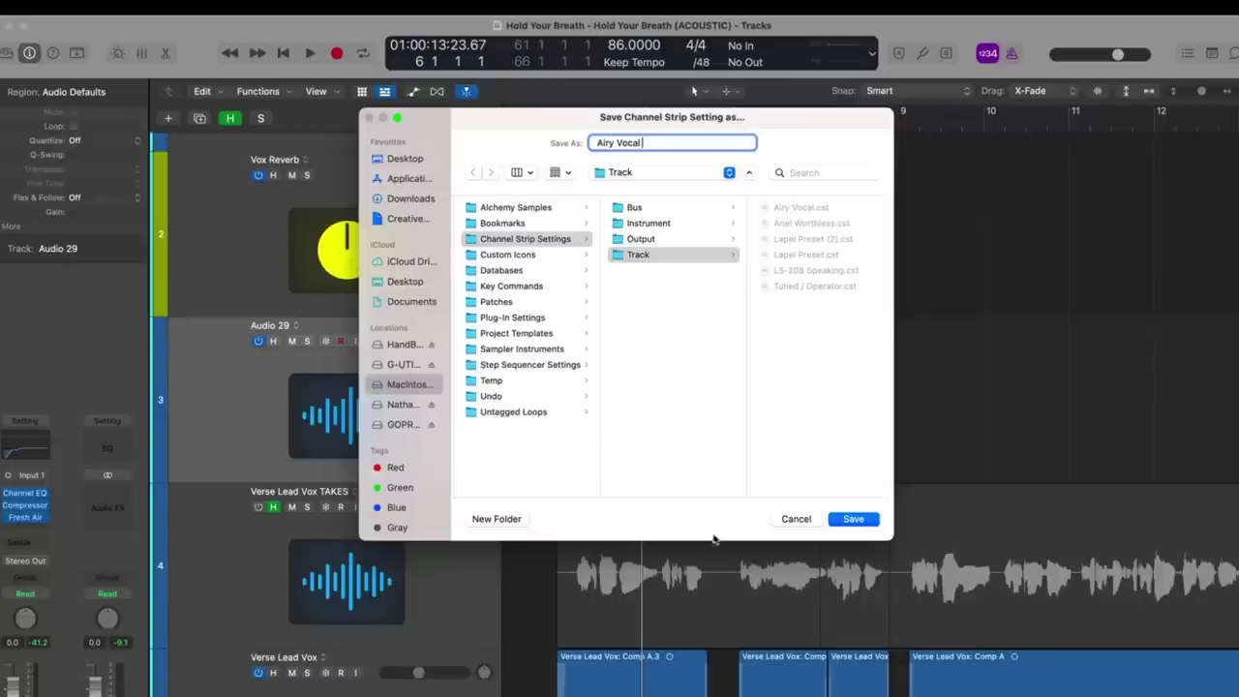
pyautogui.click(789, 519)
pyautogui.click(49, 308)
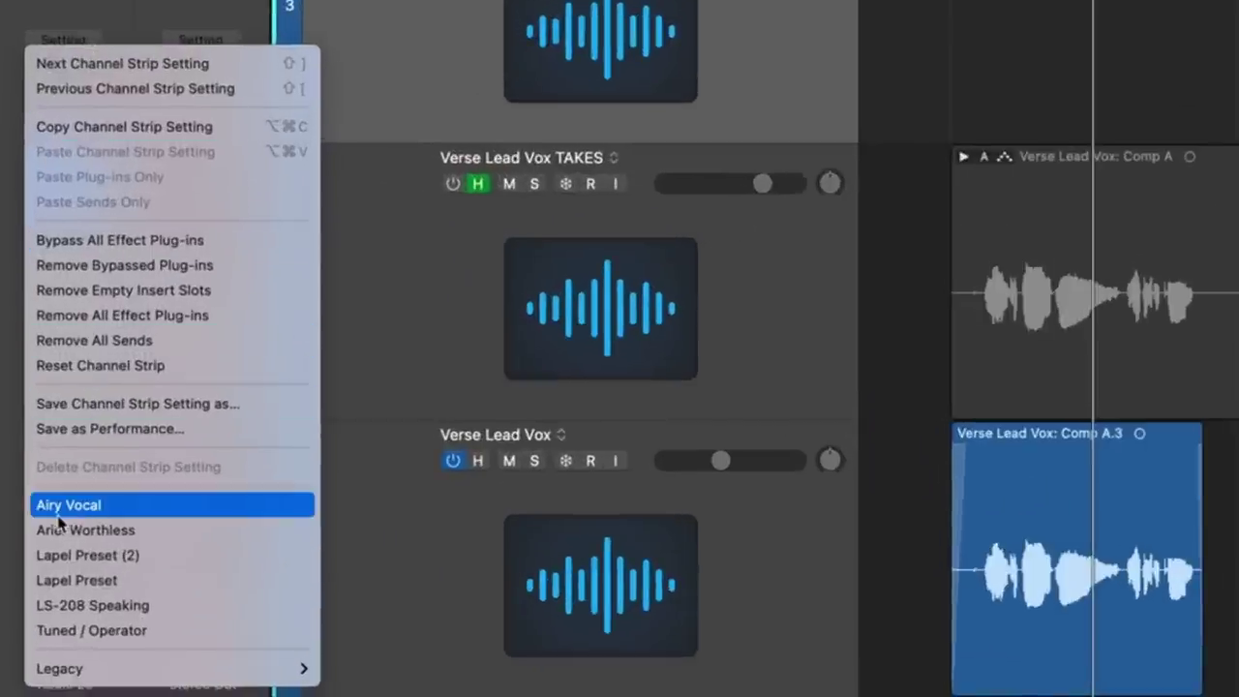
pyautogui.click(60, 513)
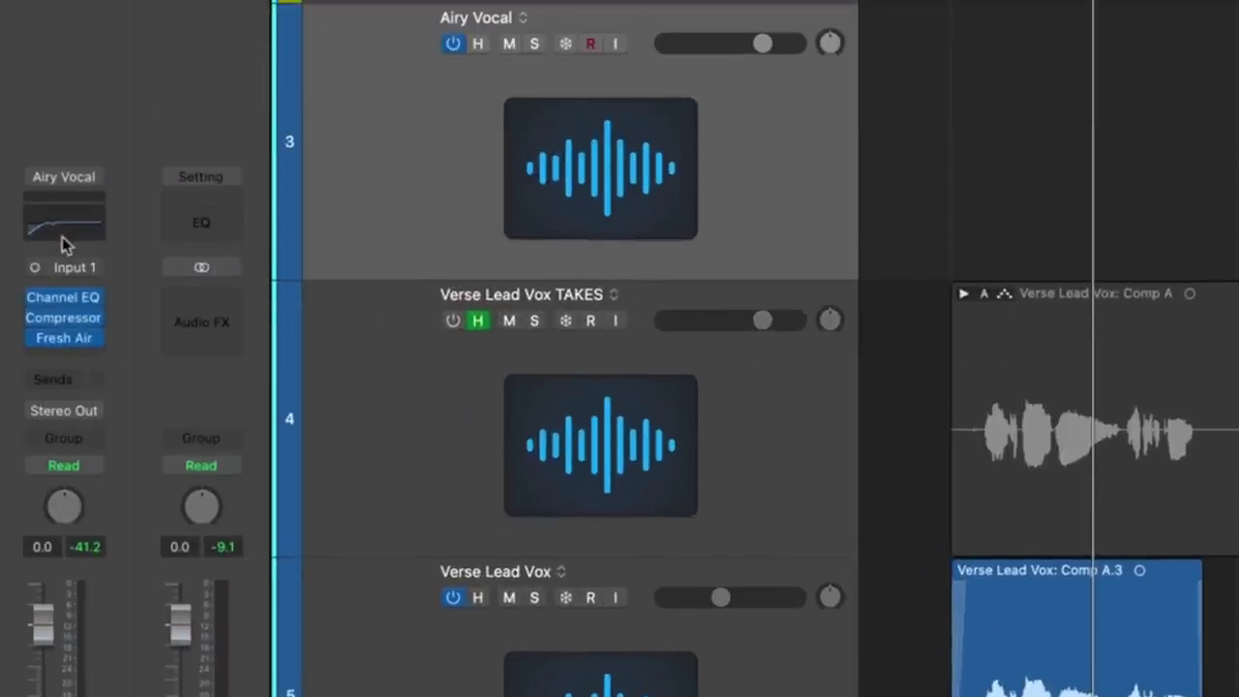